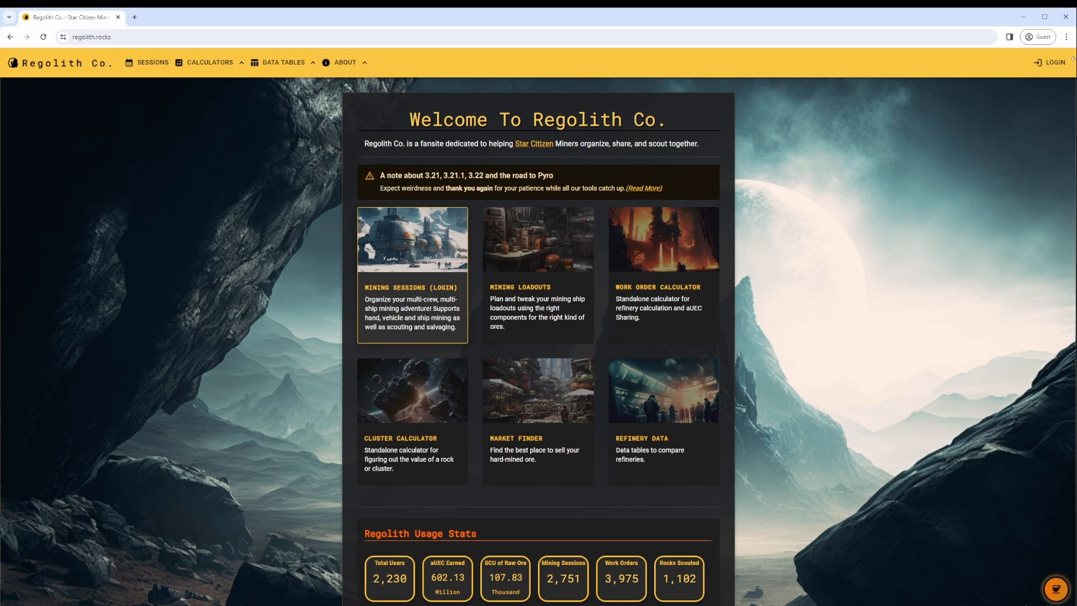
- Log in to the site with Discord as the authentication method
click(1051, 66)
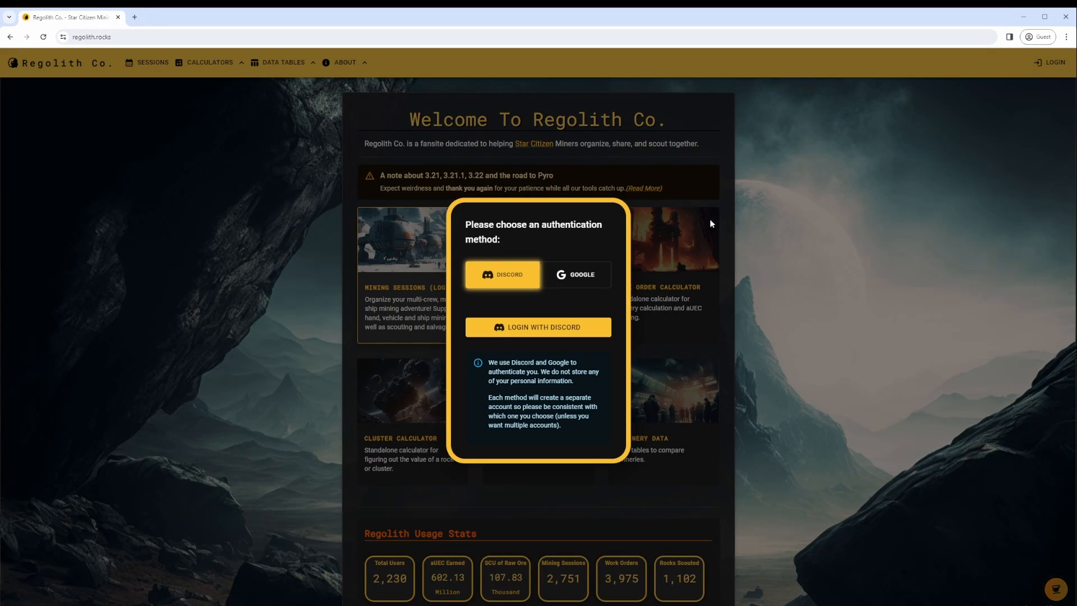
click(576, 280)
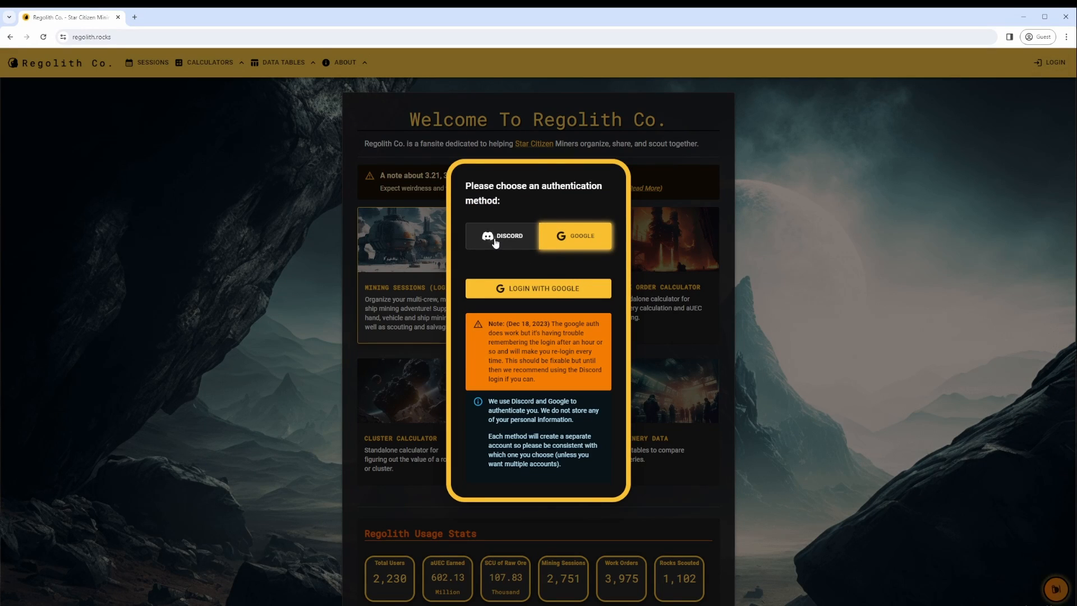
click(495, 243)
click(516, 330)
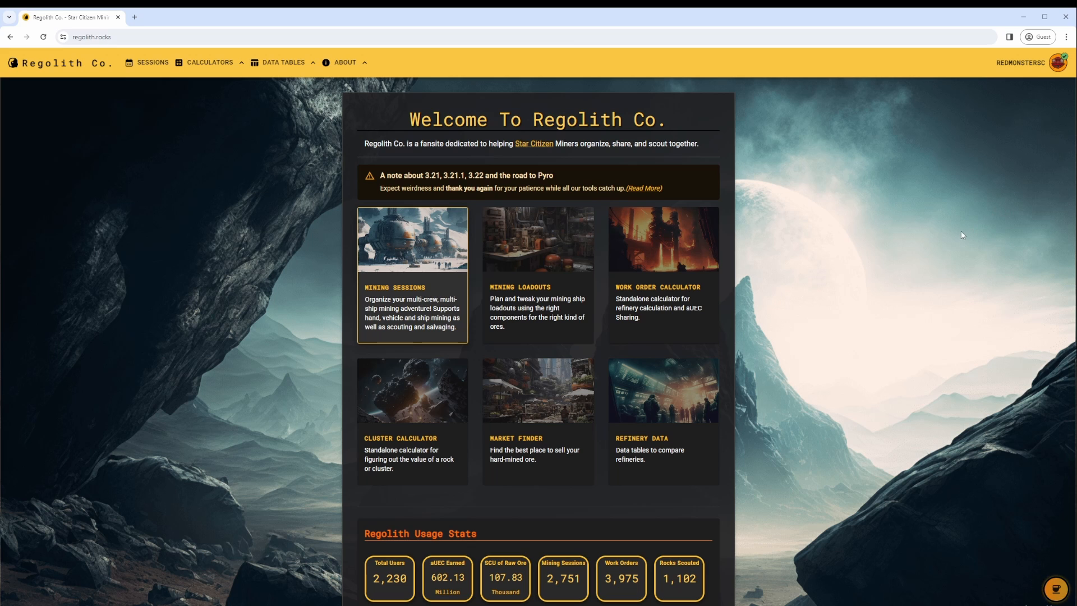
- Open the user profile and go past its friends list to the session defaults
click(1050, 66)
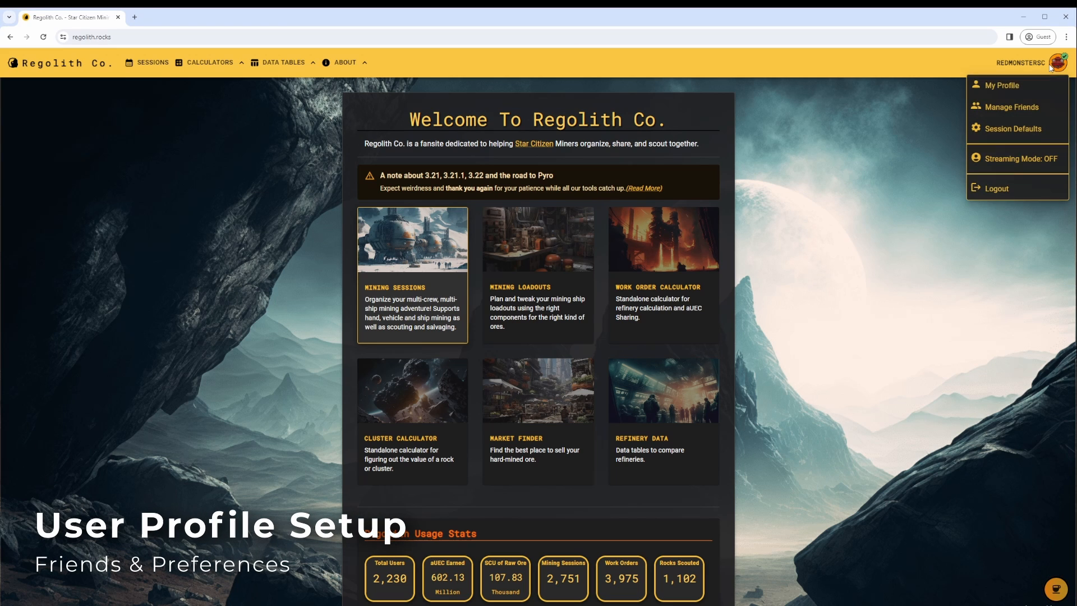
click(1017, 94)
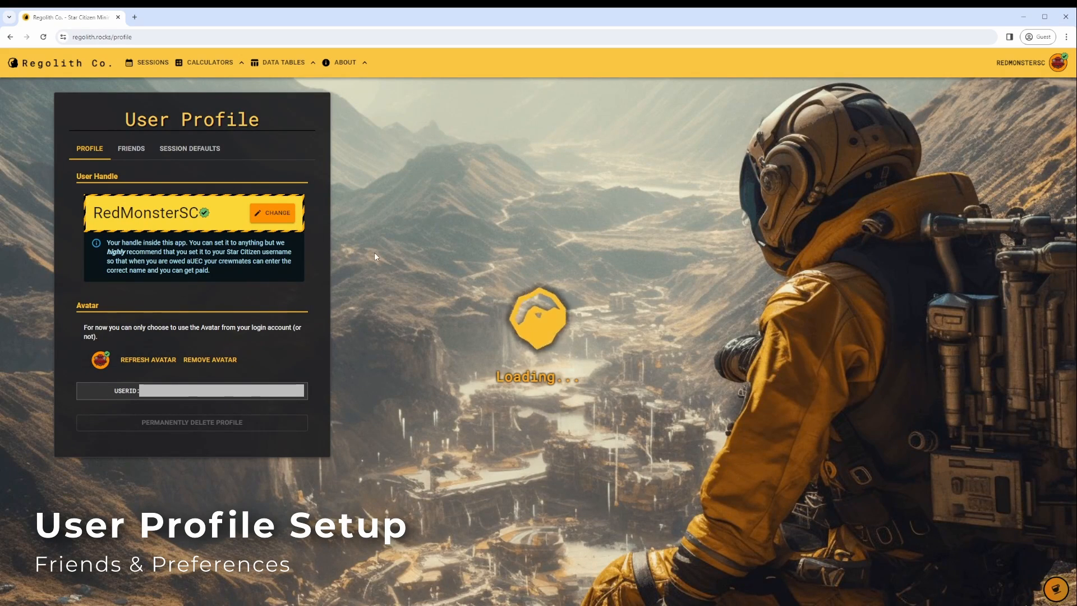
click(140, 155)
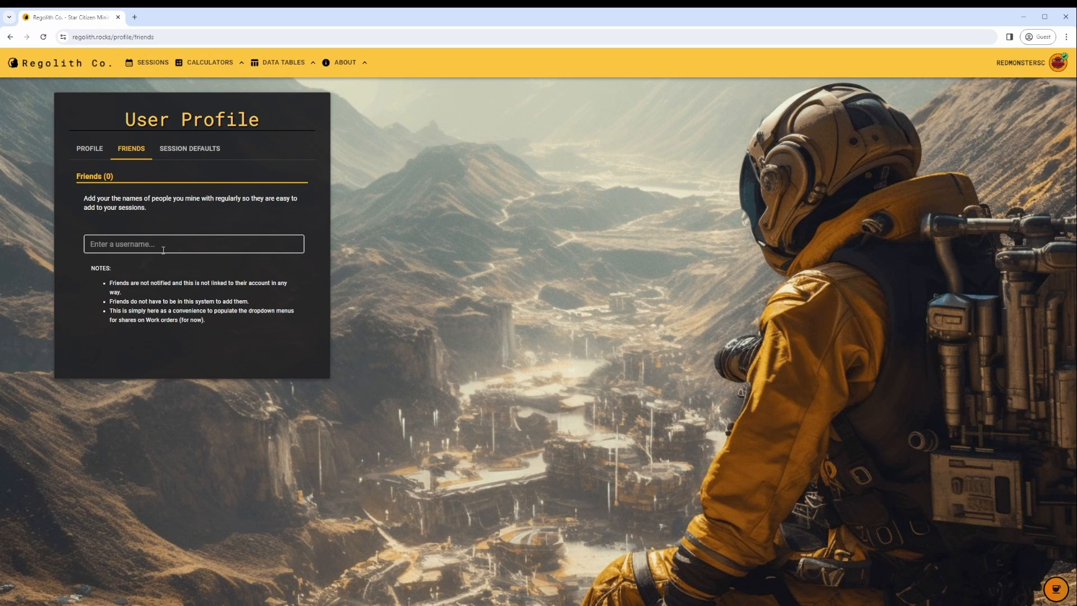
click(172, 152)
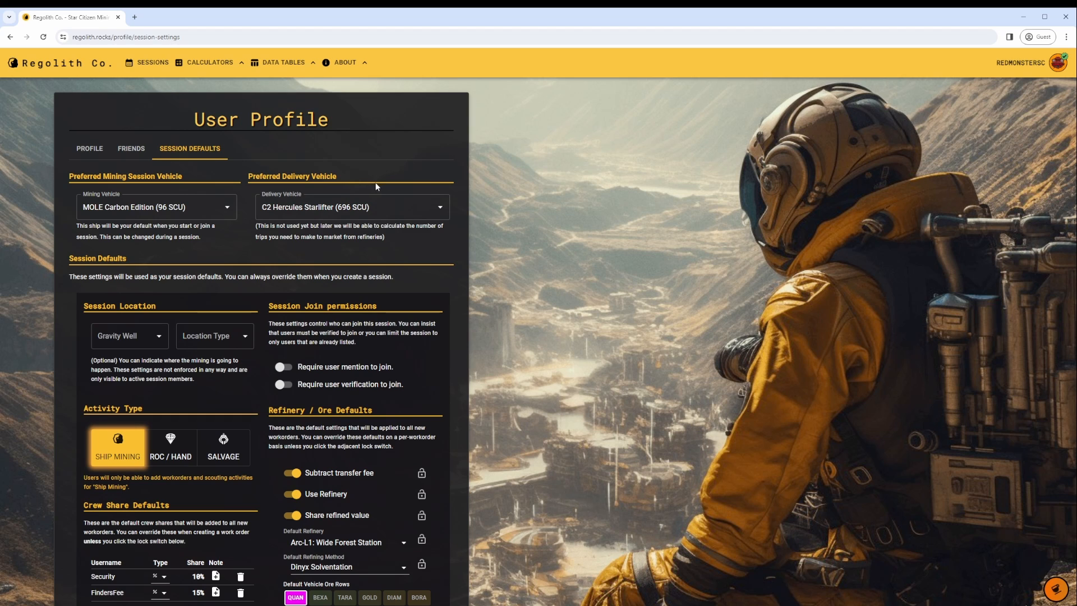
- Review the choices offered for the preferred mining vehicle and the preferred delivery vehicle
scroll(248, 224, down, 1)
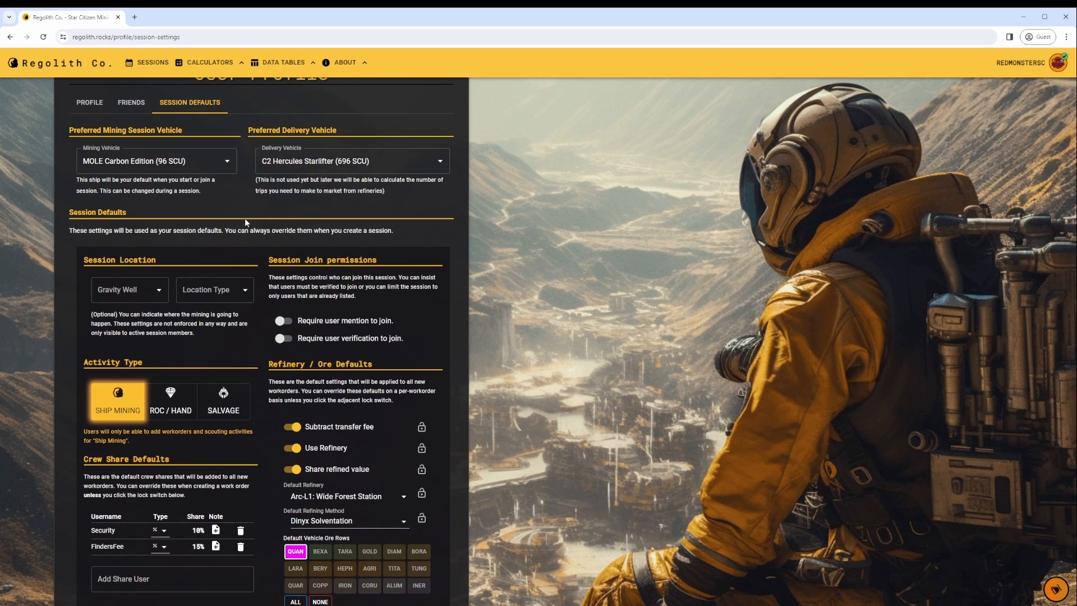
click(210, 169)
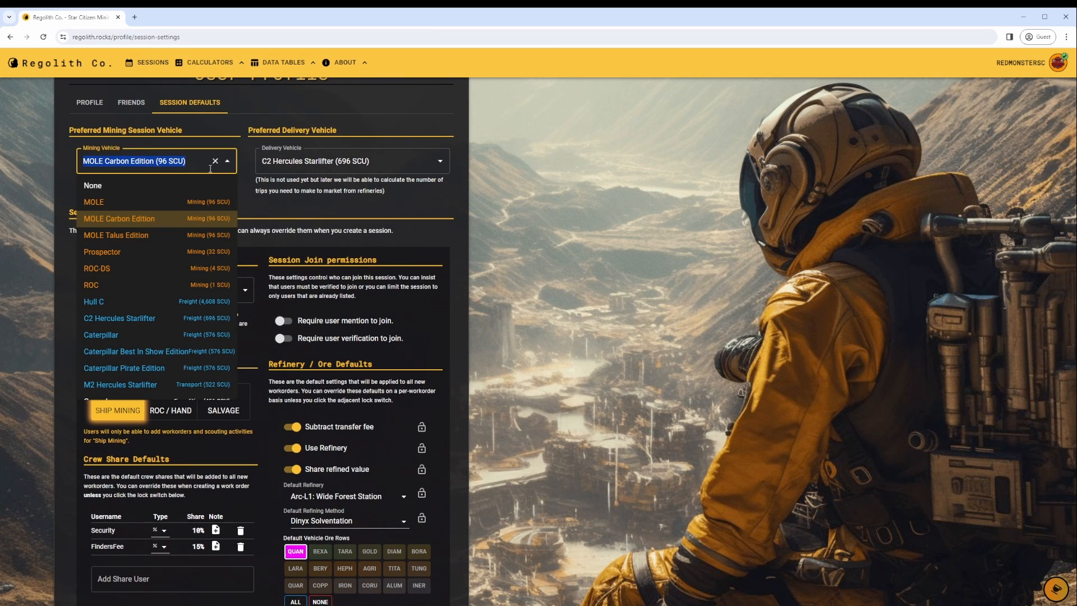
click(337, 191)
click(357, 163)
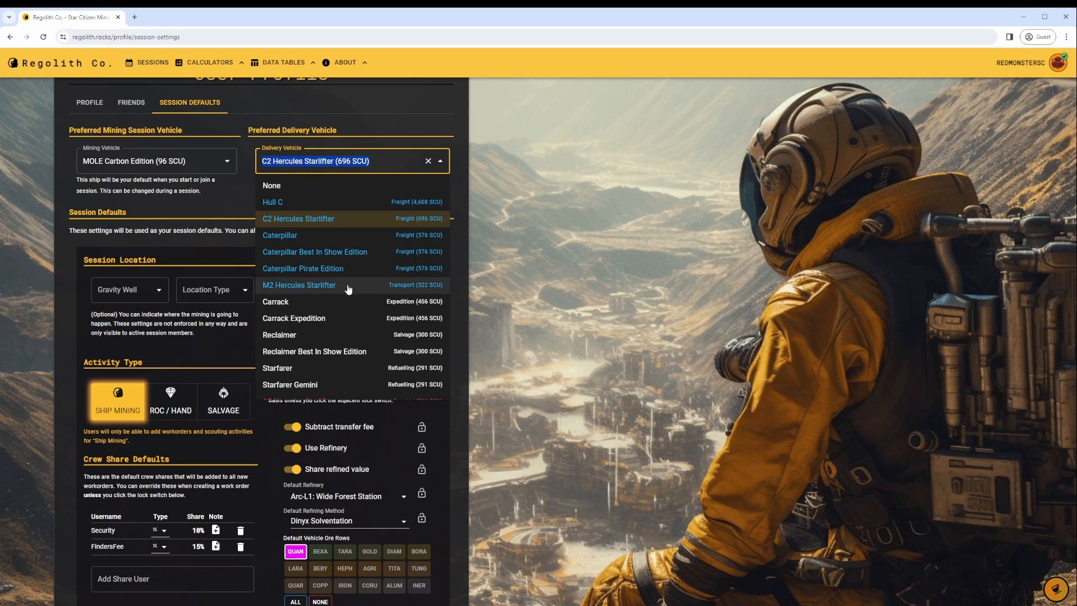
click(608, 200)
- Review the gravity well and location type choices for the default session location
scroll(501, 247, down, 2)
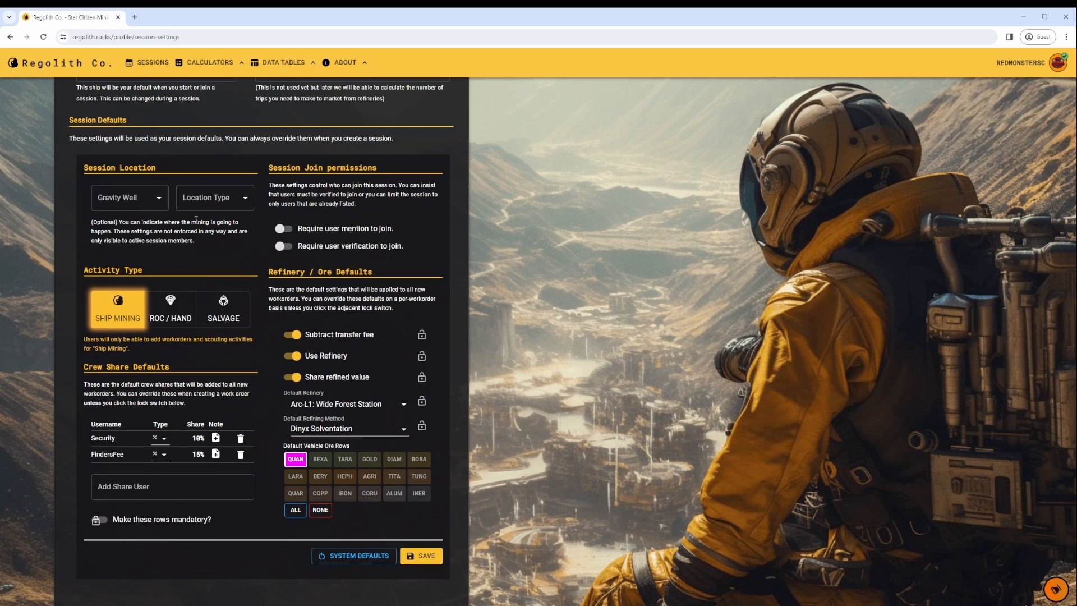
click(156, 201)
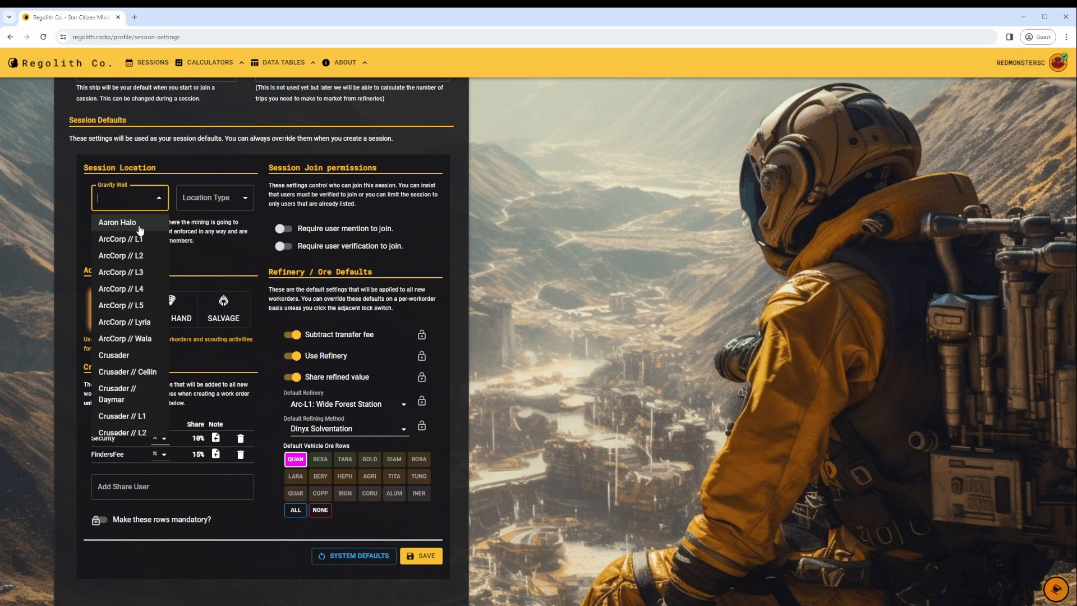
click(223, 232)
click(229, 199)
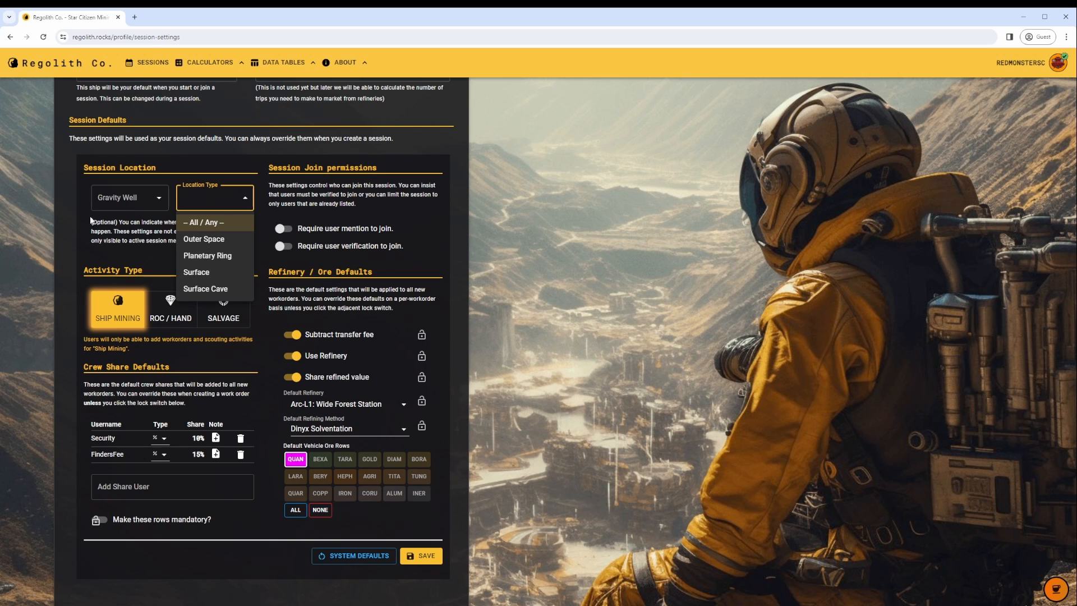
click(135, 231)
- Preview the ROC / Hand and Salvage activity types, returning to Ship Mining
scroll(509, 250, down, 1)
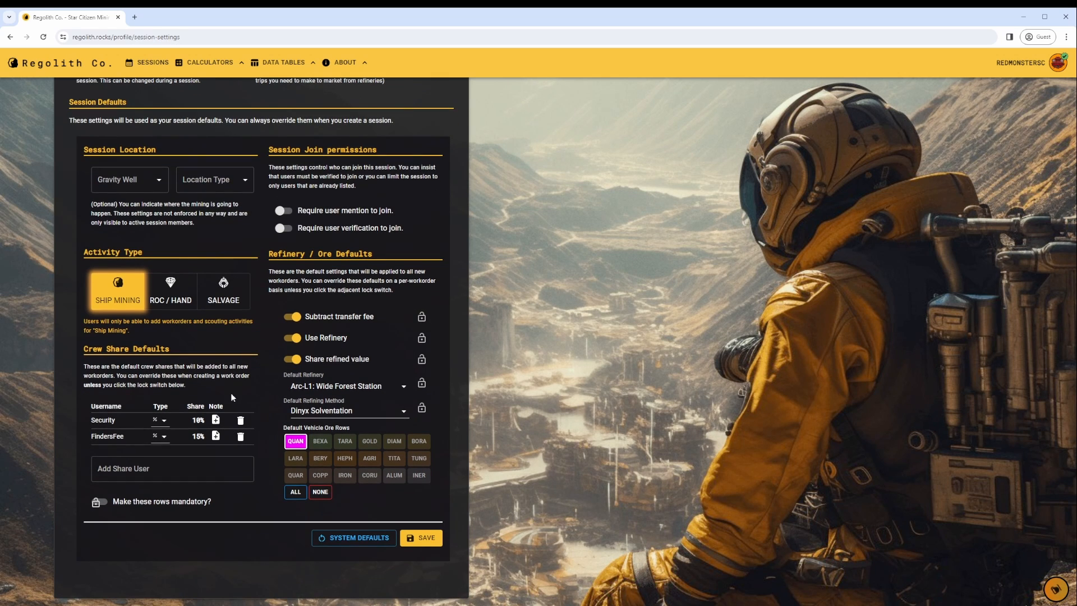
click(169, 291)
click(221, 296)
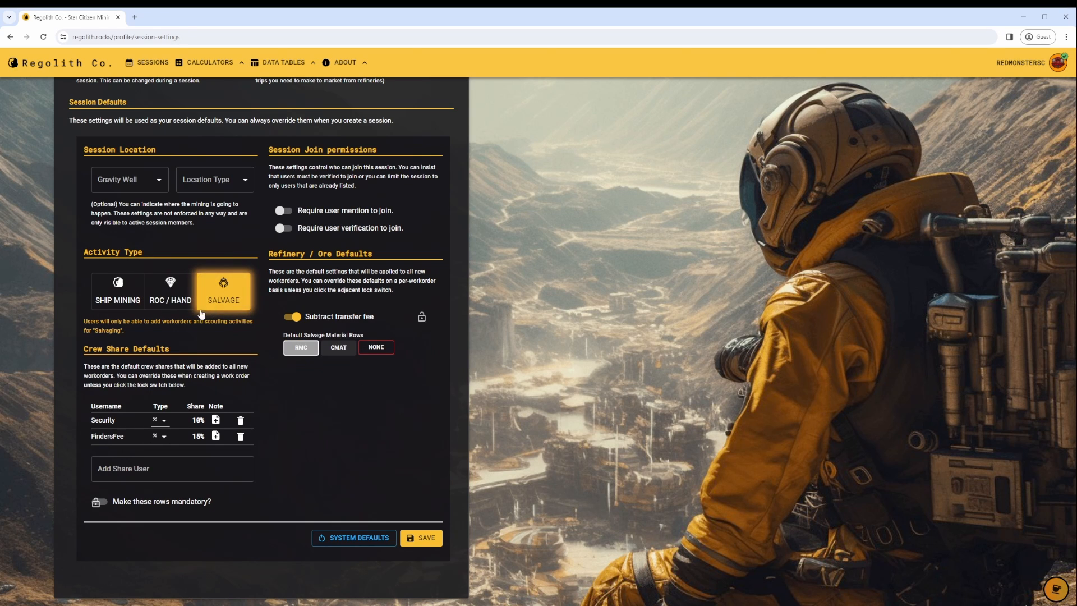
click(107, 303)
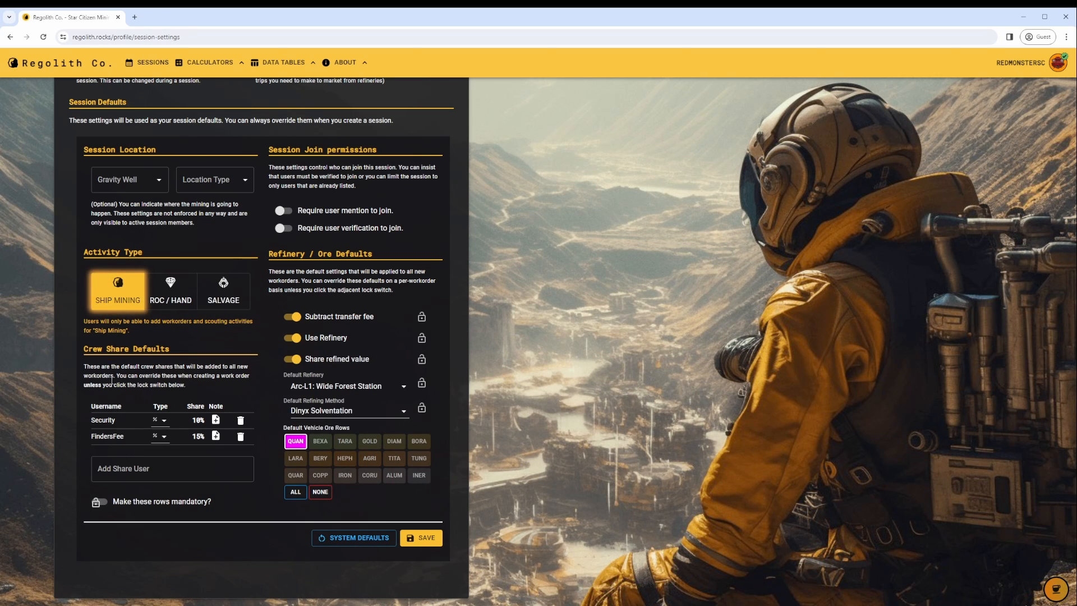
- Remove the Security and FindersFee rows from the crew share defaults
click(242, 424)
click(241, 424)
drag(684, 351, 614, 356)
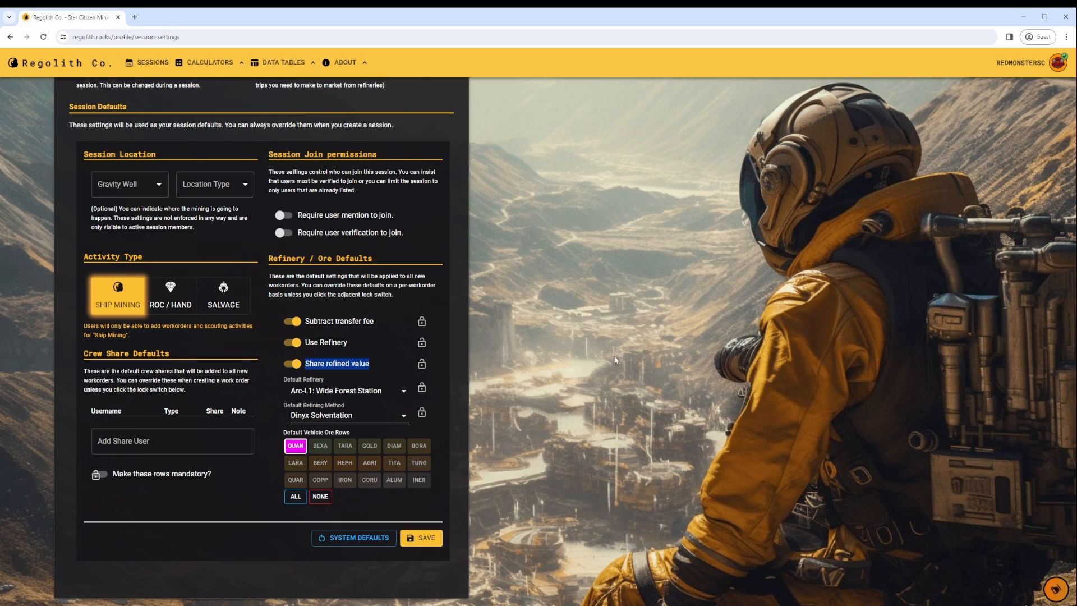
- Add Security to the crew share defaults and set its share type to Percentage
click(156, 447)
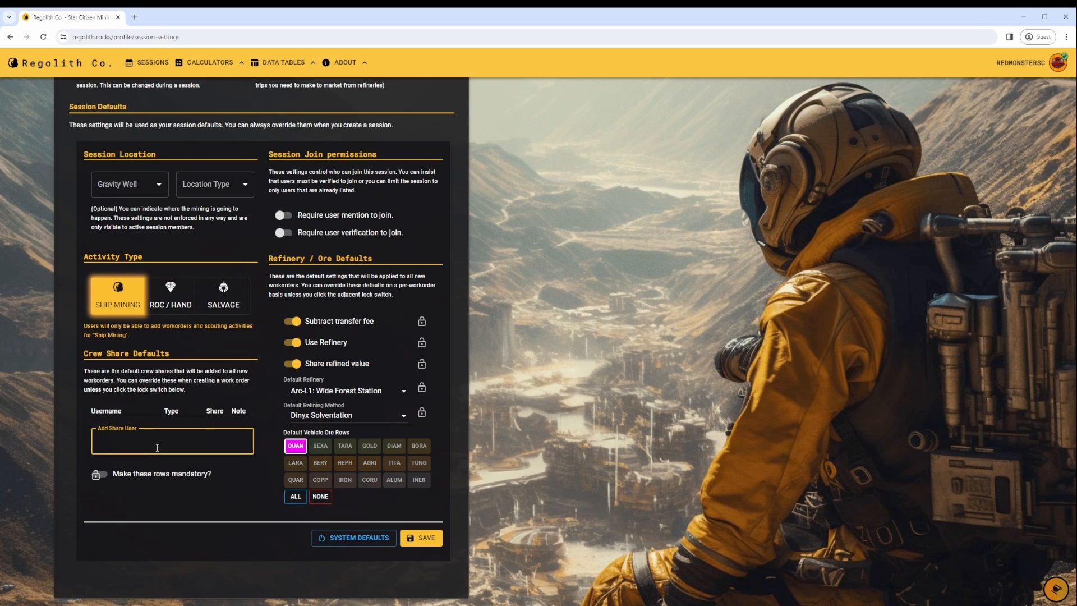
text(S)
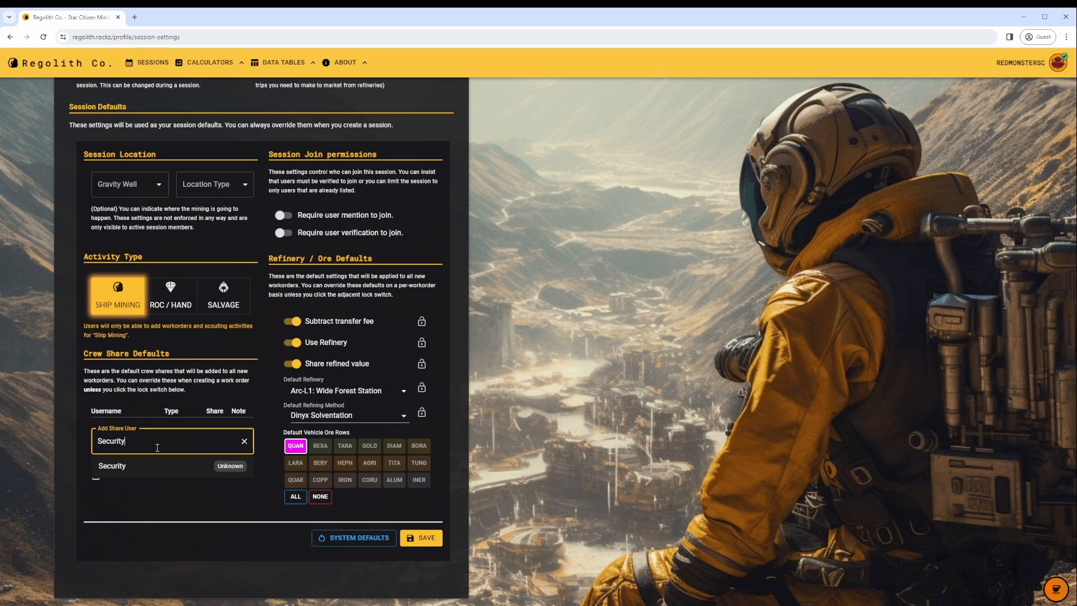
text(ecurity)
click(227, 468)
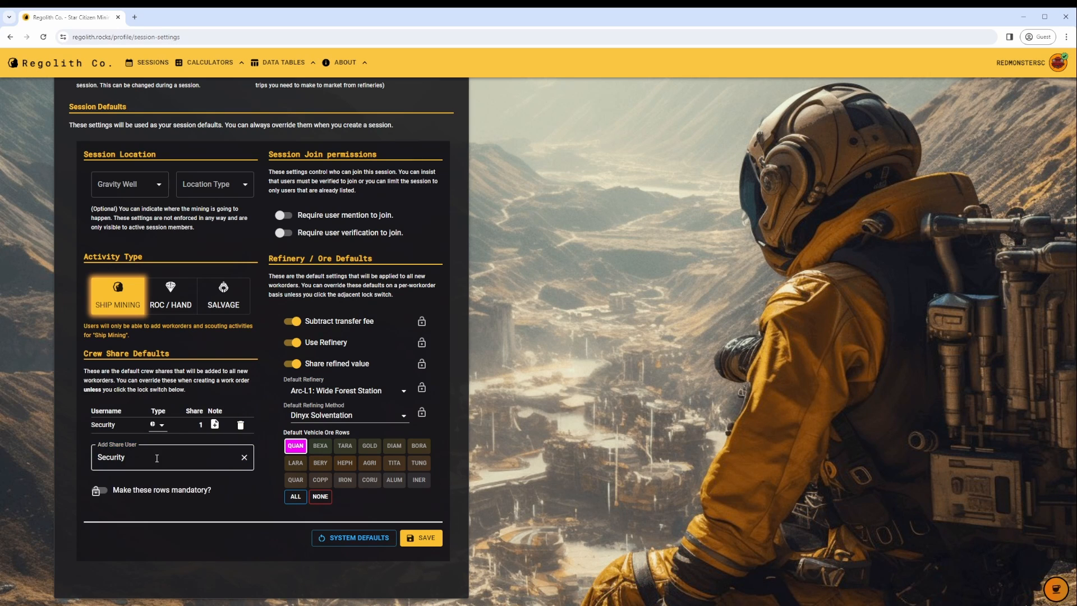
click(161, 425)
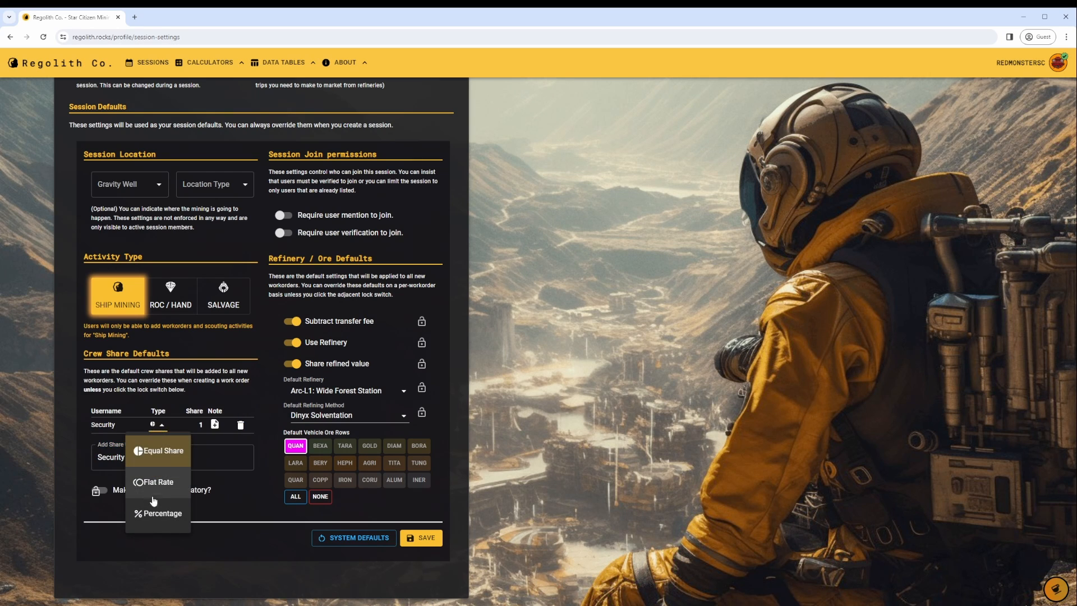
click(151, 512)
- Add Surveyor as another share user in the crew share defaults
click(158, 461)
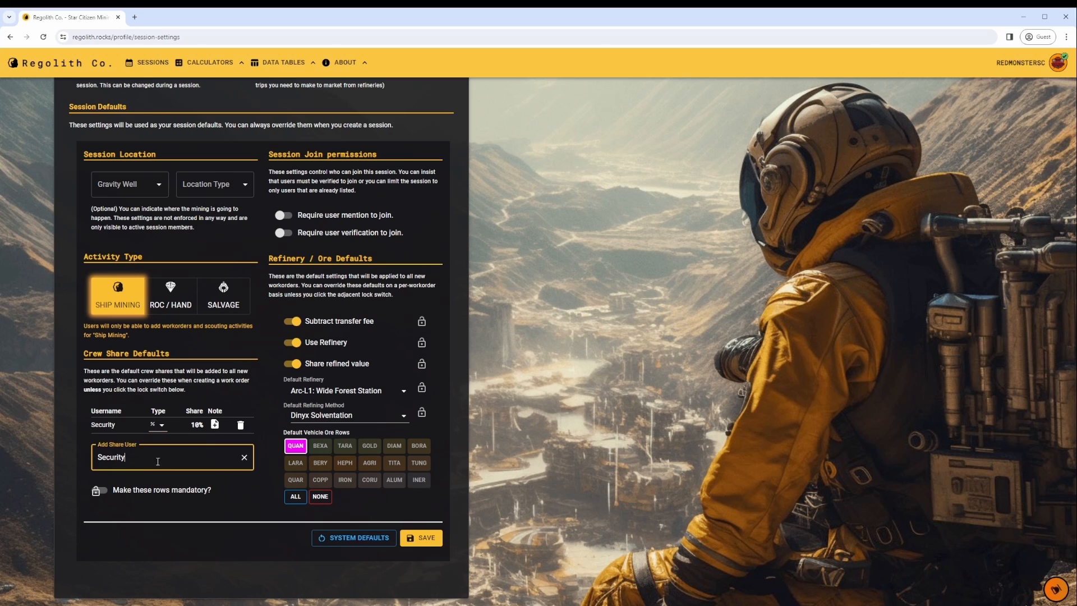
drag(168, 458, 74, 456)
text(Ship)
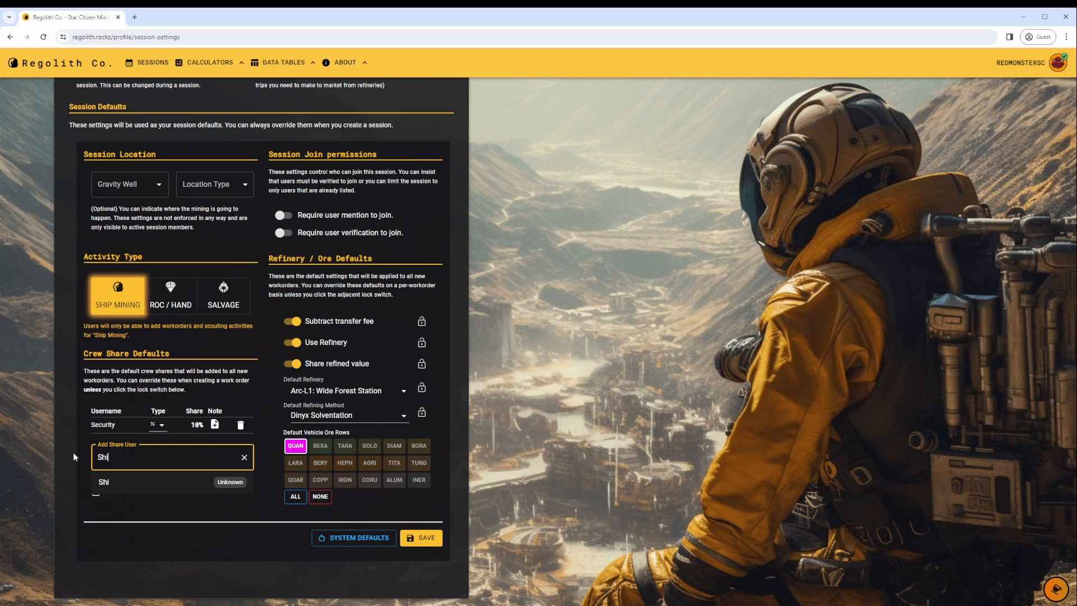
key(BackSpace)
key(BackSpace)
key(BackSpace)
text(urveyor)
click(220, 482)
- Set Surveyor's share type to Percentage with a 15% share and save the session defaults
click(154, 442)
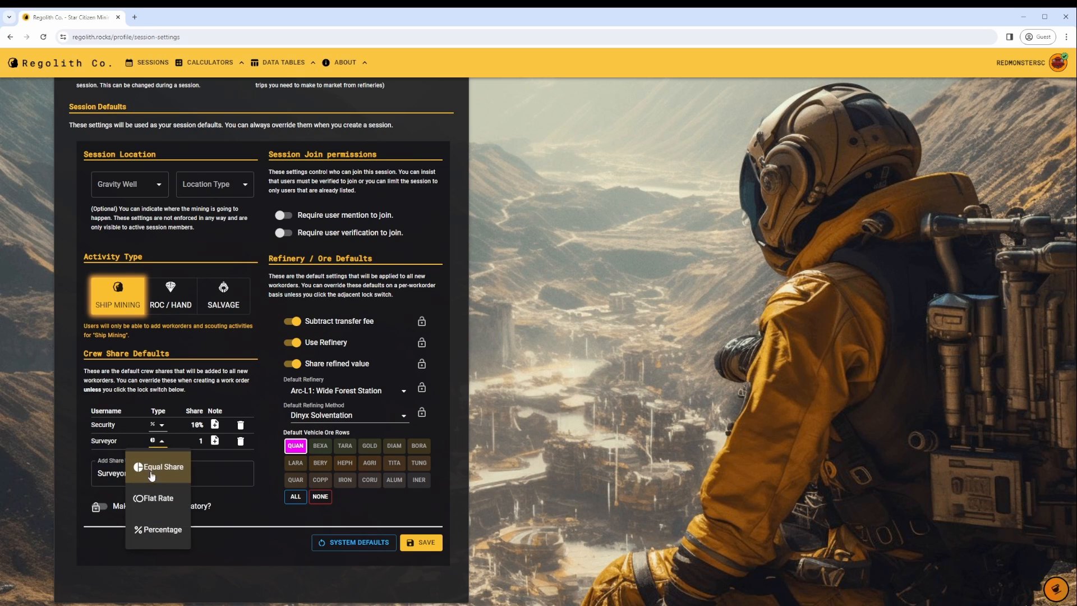
click(157, 530)
click(197, 442)
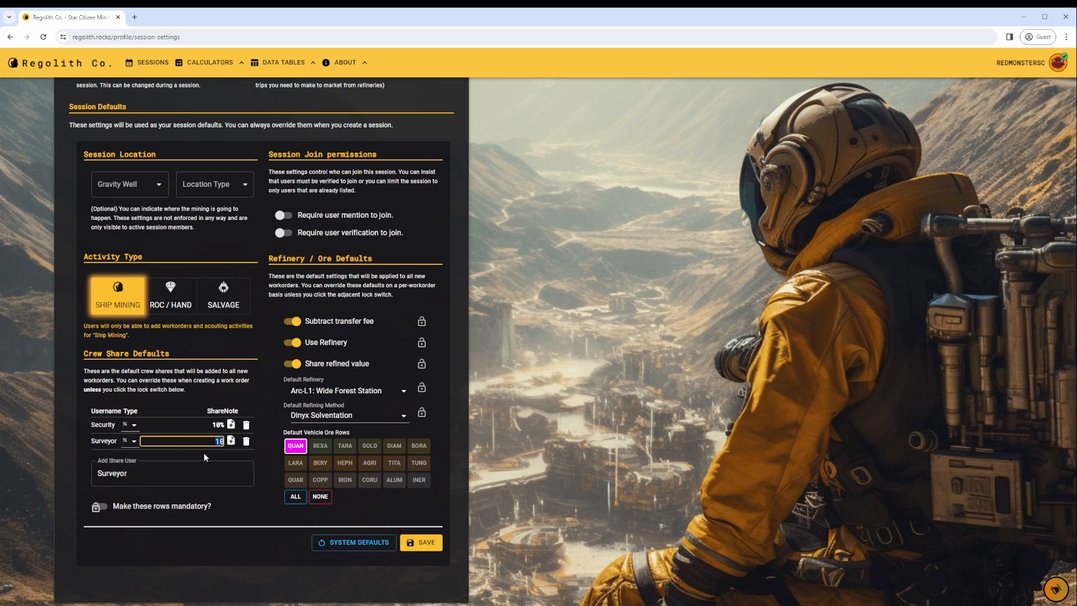
key(Return)
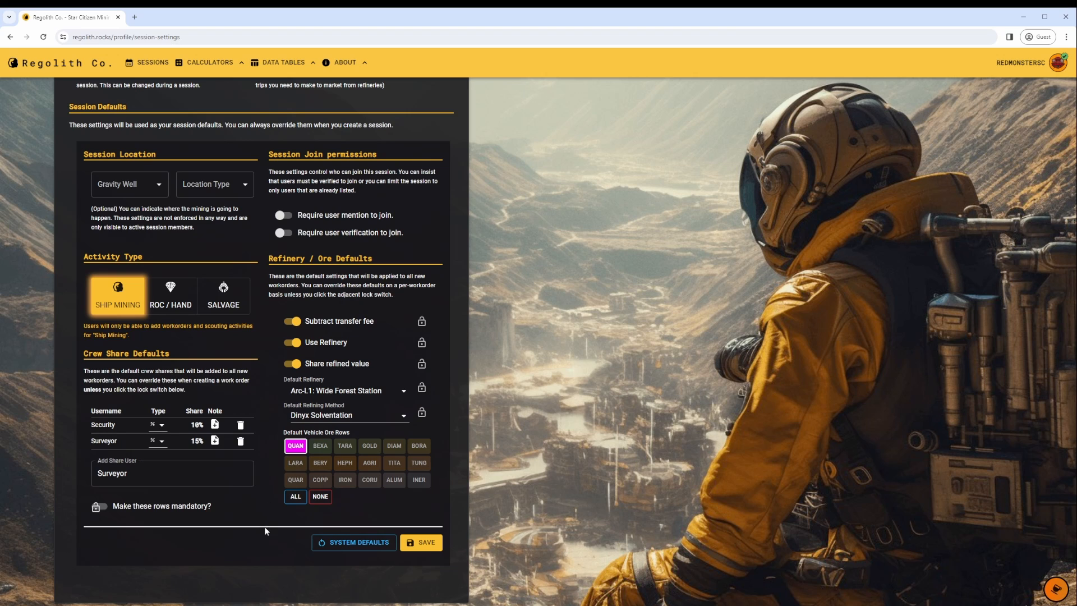
click(417, 547)
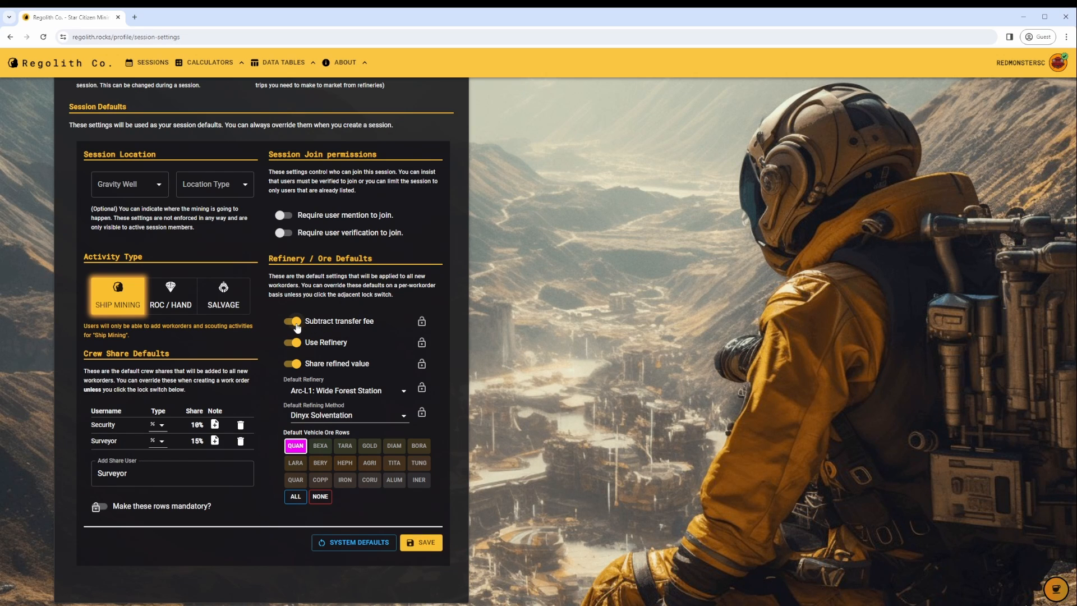
- Keep Use Refinery enabled, set the default refinery to Arc-L2: Lively Pathway Station, and save the session defaults
click(293, 343)
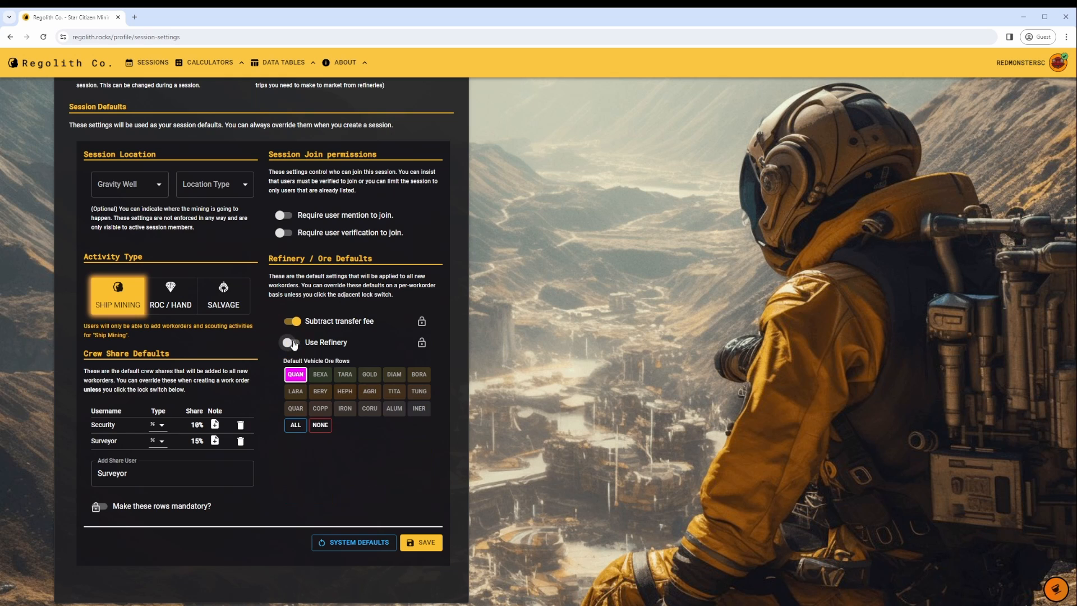
click(293, 343)
click(379, 397)
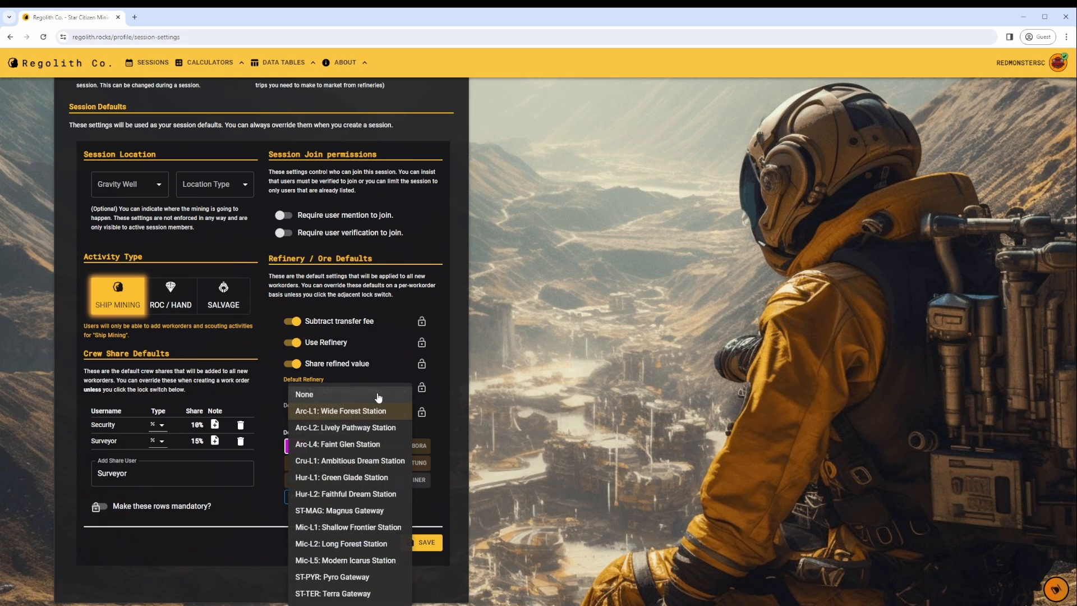
click(365, 428)
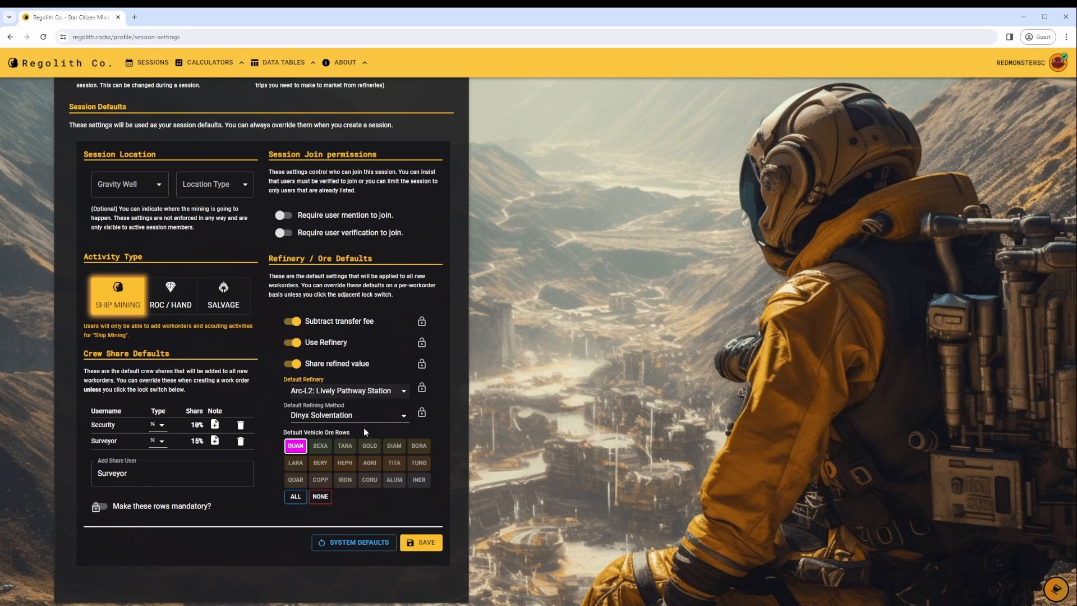
click(366, 419)
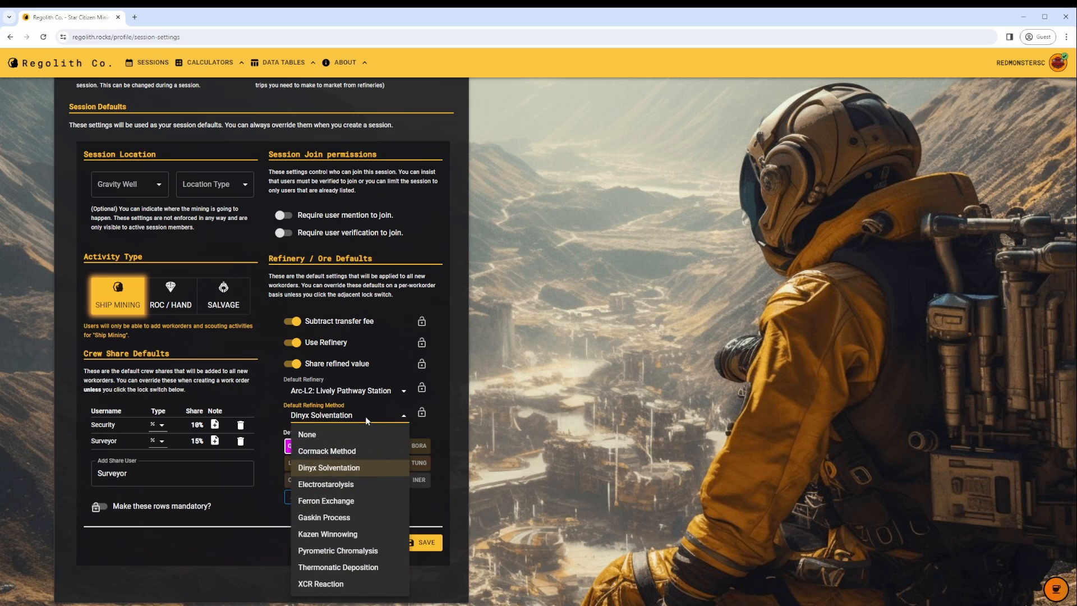
click(367, 418)
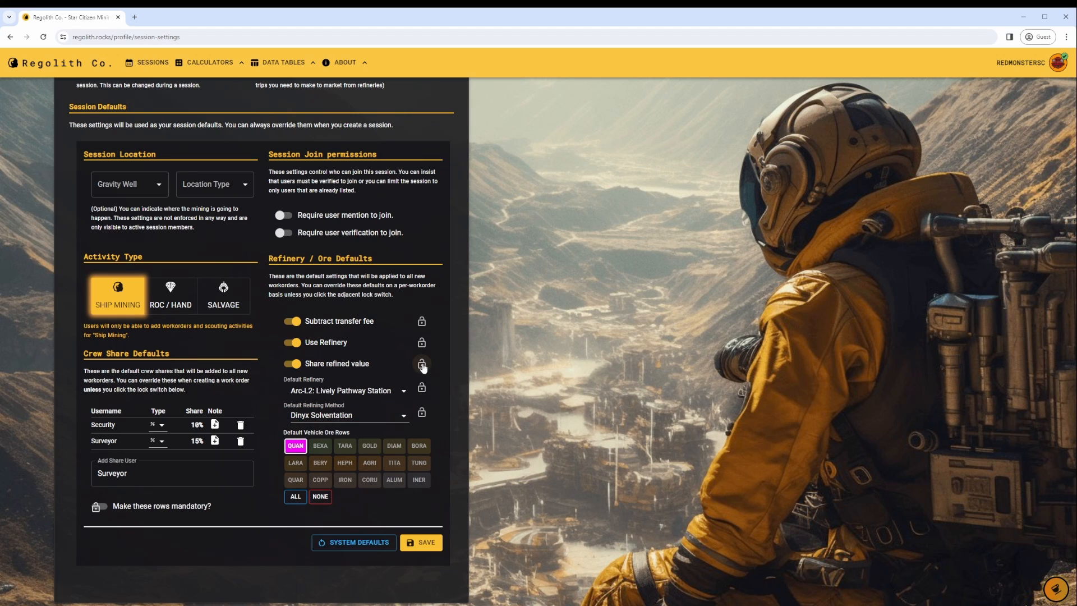
click(425, 545)
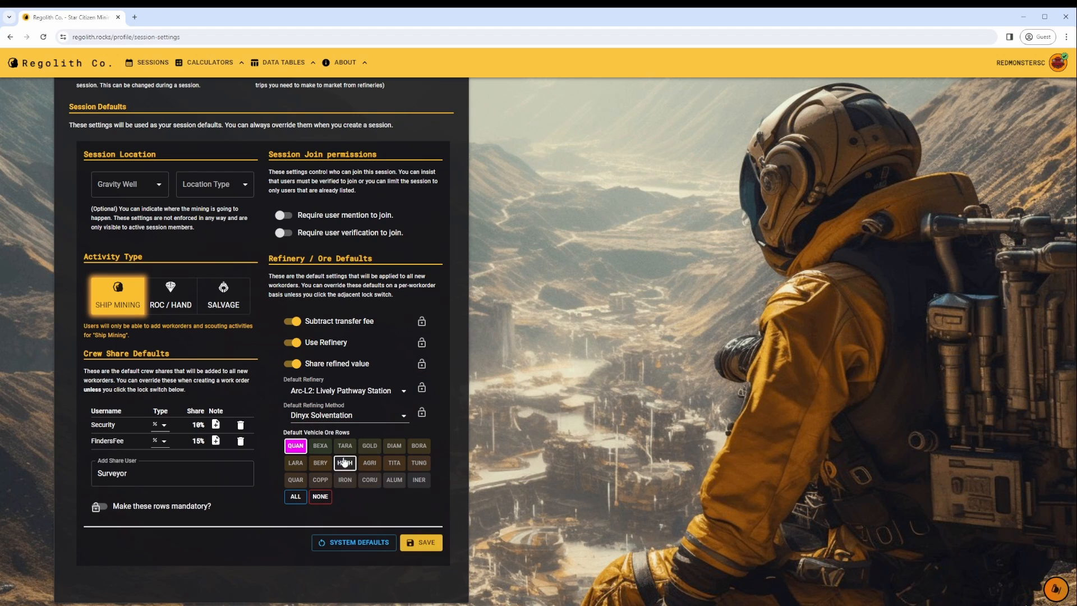
click(321, 446)
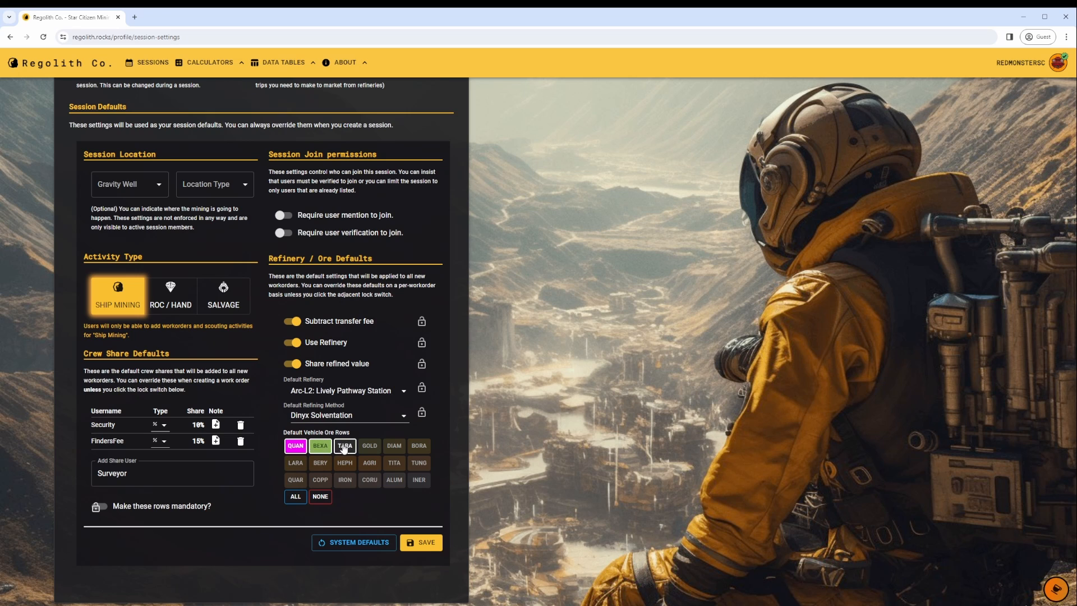
click(369, 446)
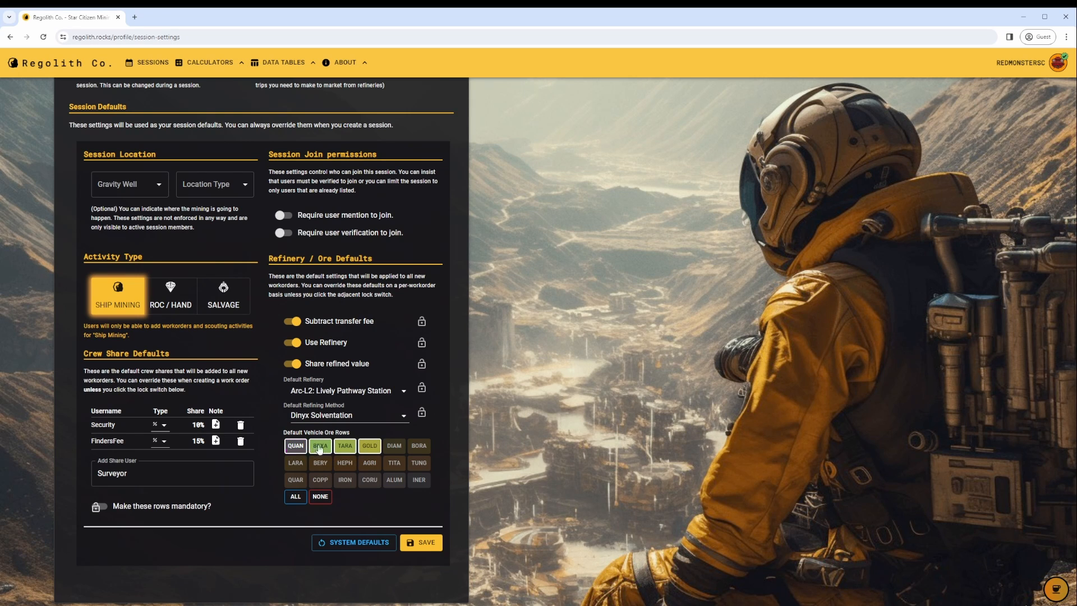
click(369, 447)
click(320, 446)
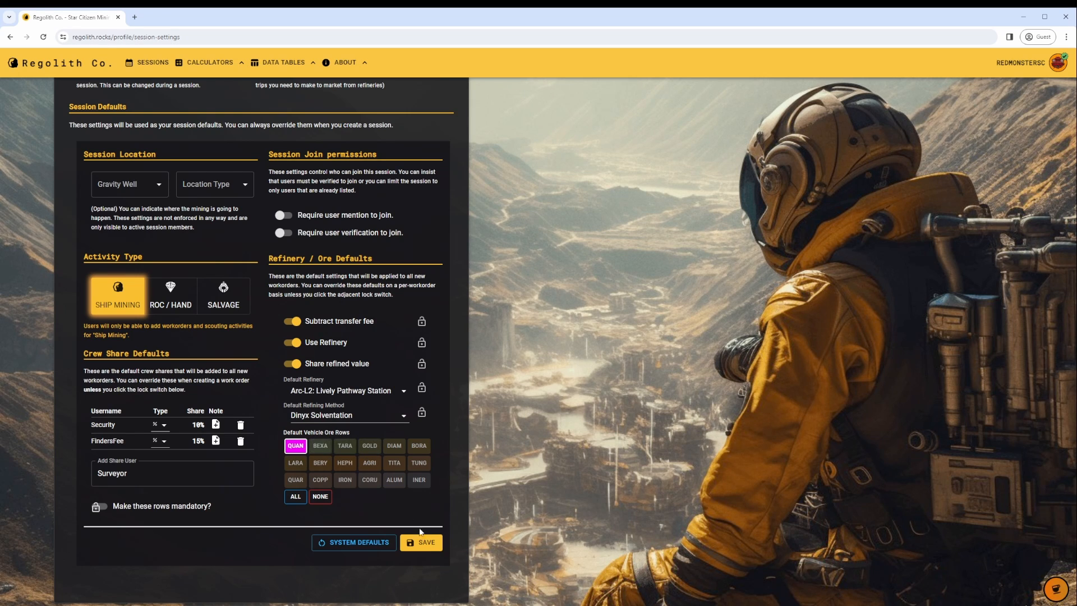
- Save the session defaults with only QUAN as the default ore row, and open the Work Order calculator
click(420, 542)
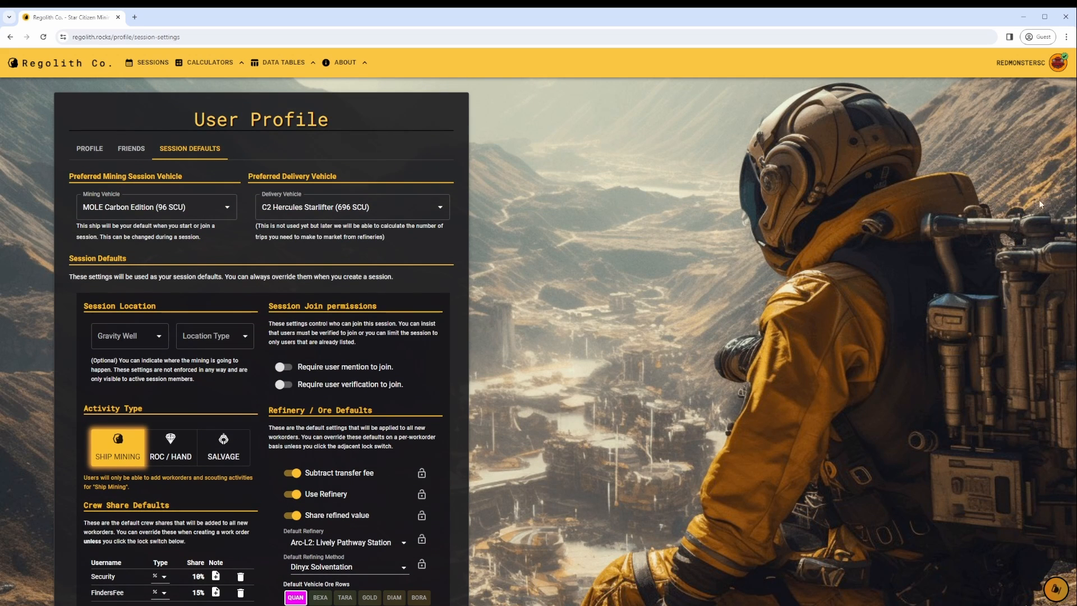
scroll(229, 70, down, 3)
click(227, 65)
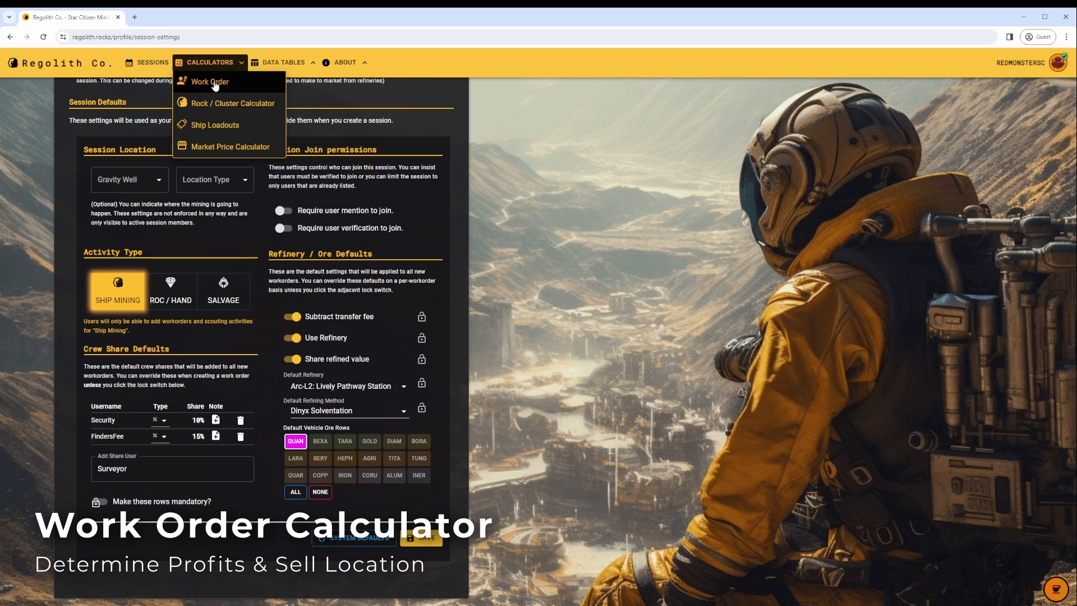
click(215, 84)
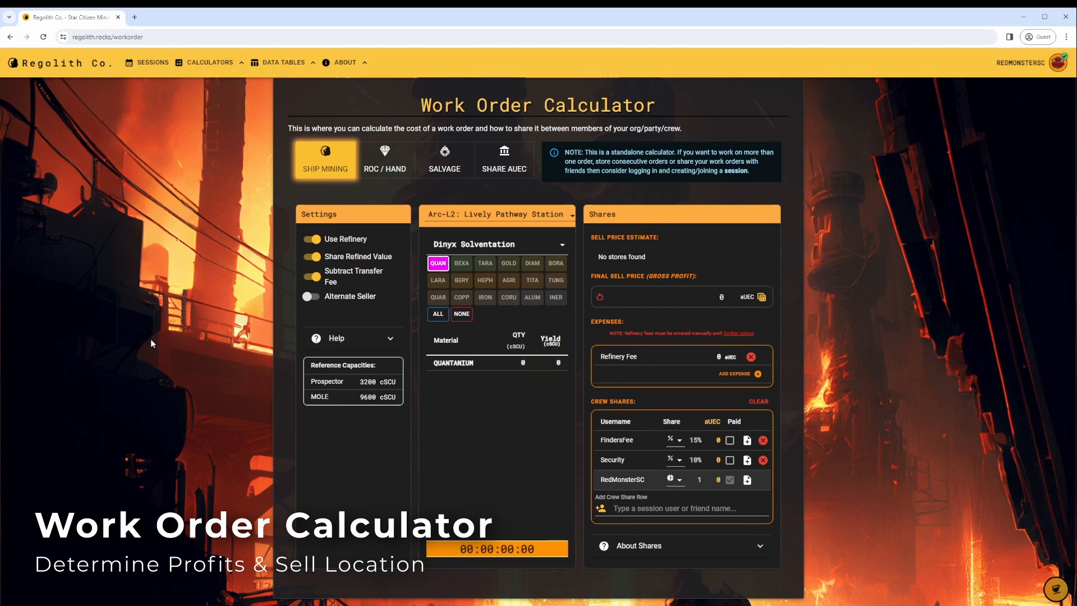
- Select bexalite, beryl and aluminum as the work order's ores and deselect quantanium
click(462, 264)
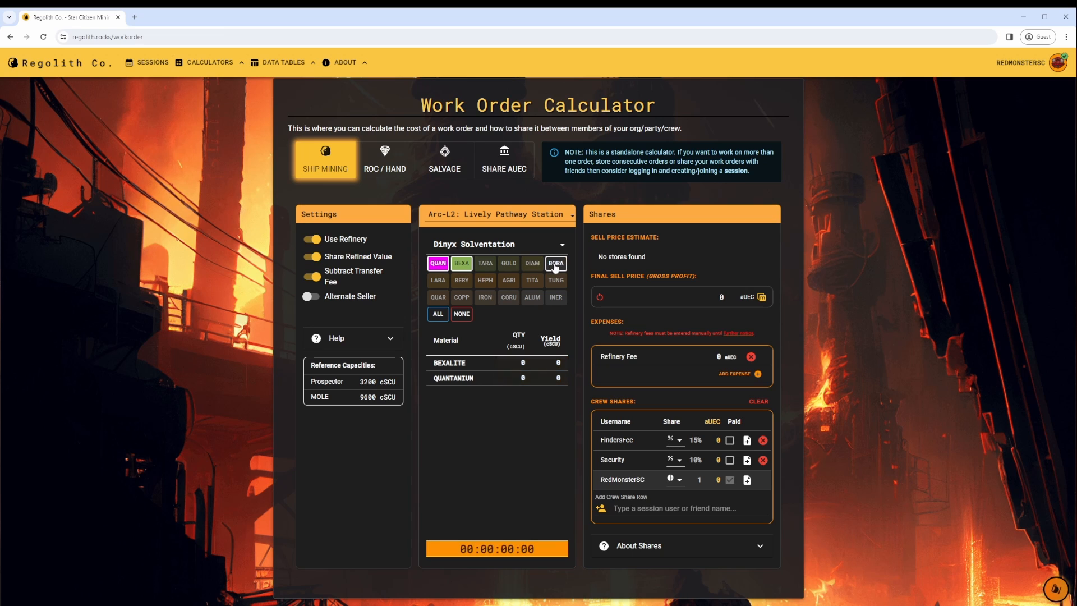
click(462, 284)
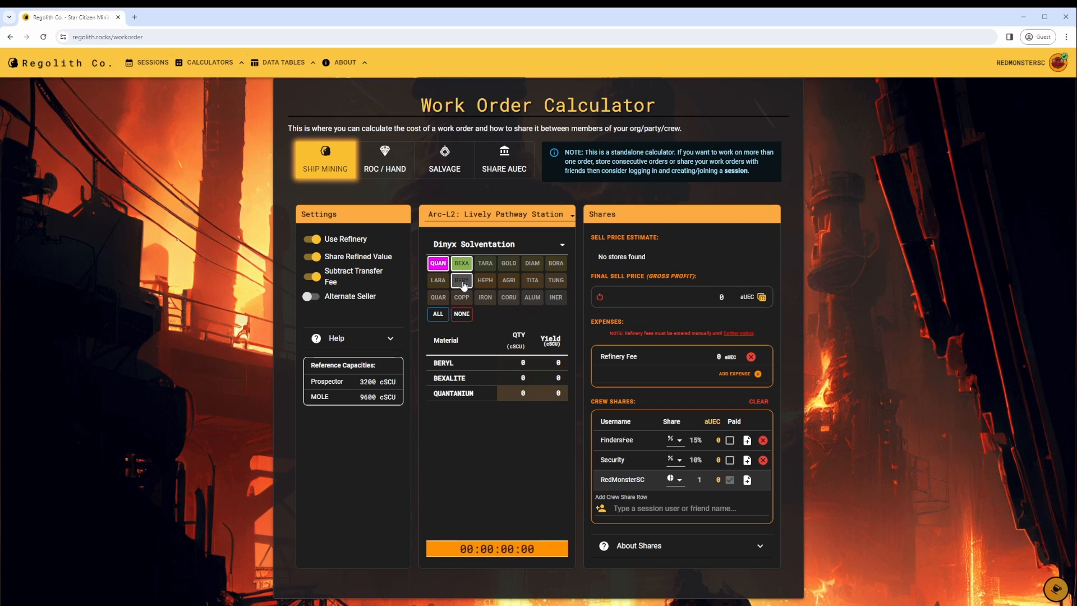
click(533, 303)
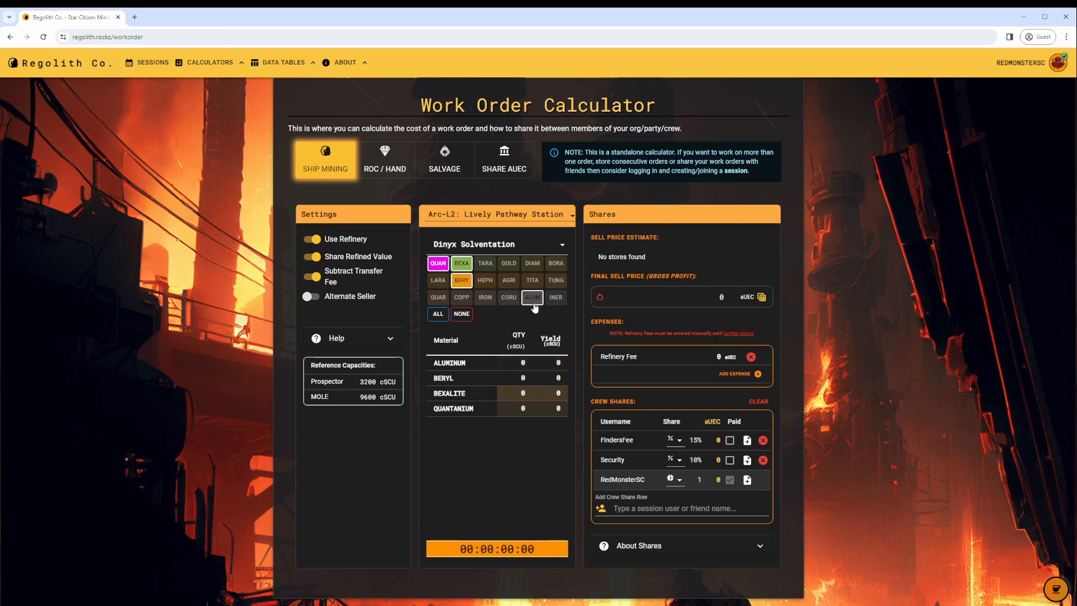
click(438, 263)
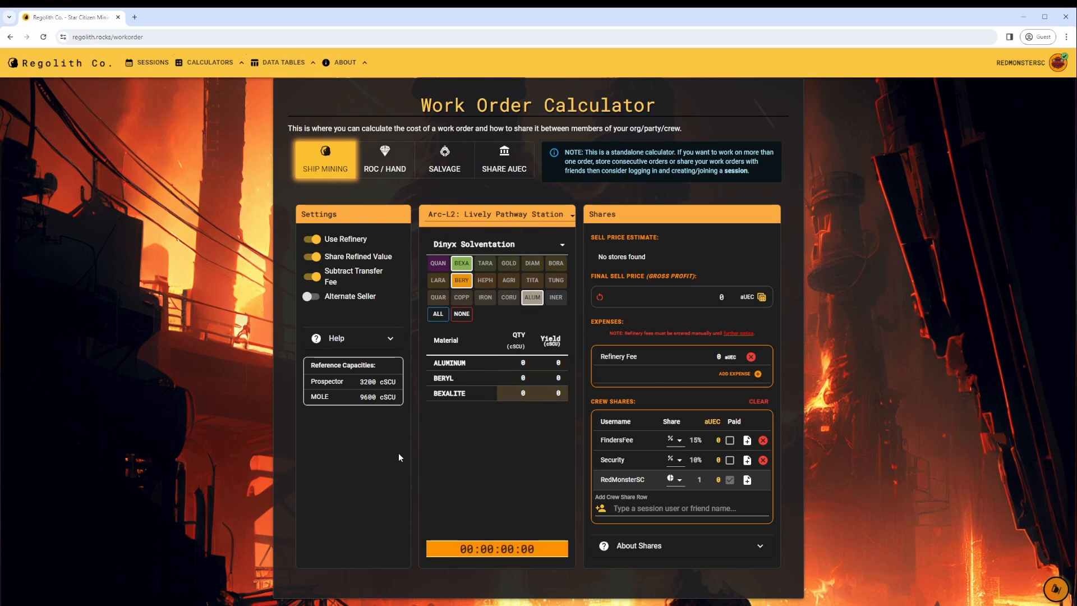
- Enter yields of 2,144 cSCU for aluminum and 123 cSCU for beryl in the work order
click(533, 363)
text(25)
key(Tab)
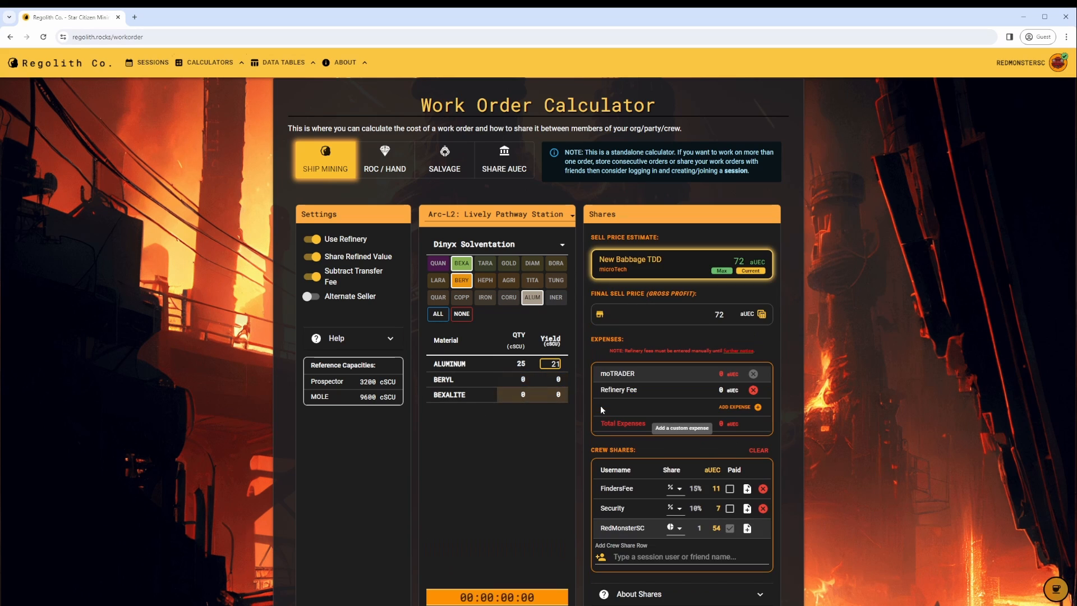
text(22)
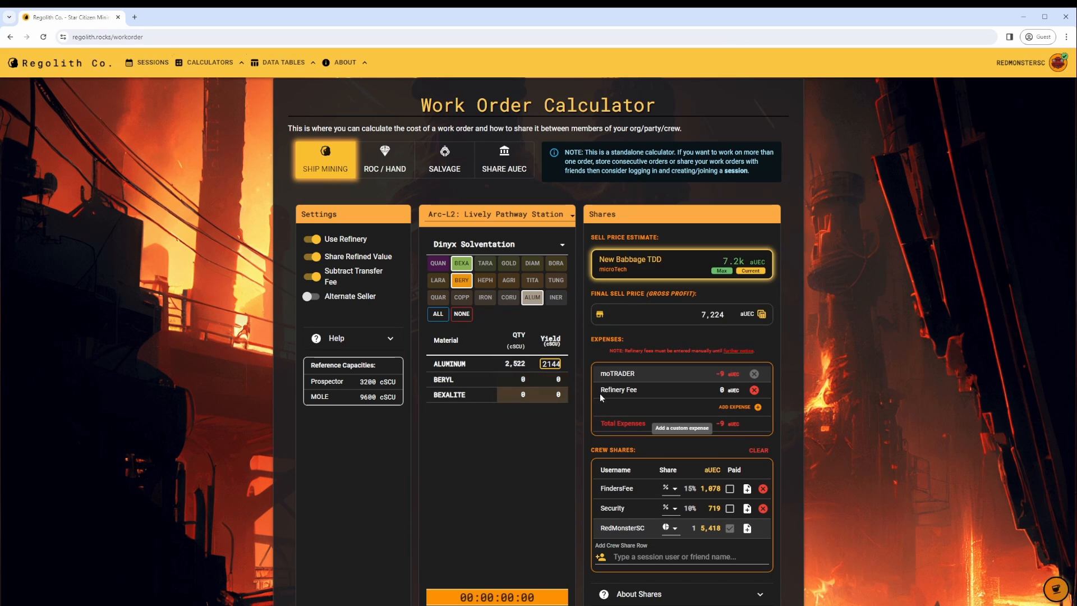
key(Tab)
text(14)
key(Tab)
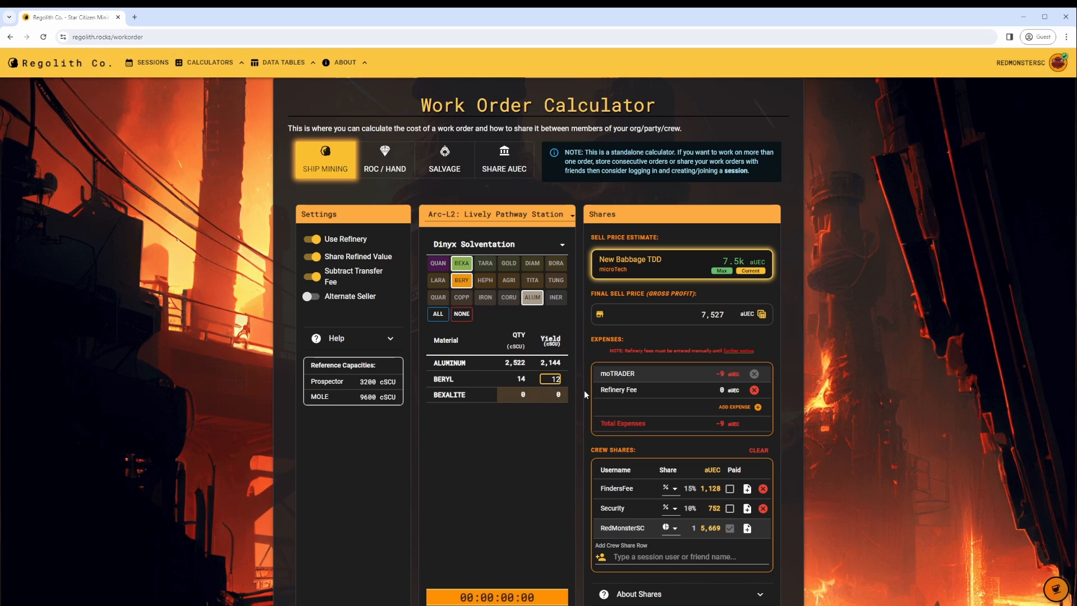
text(5)
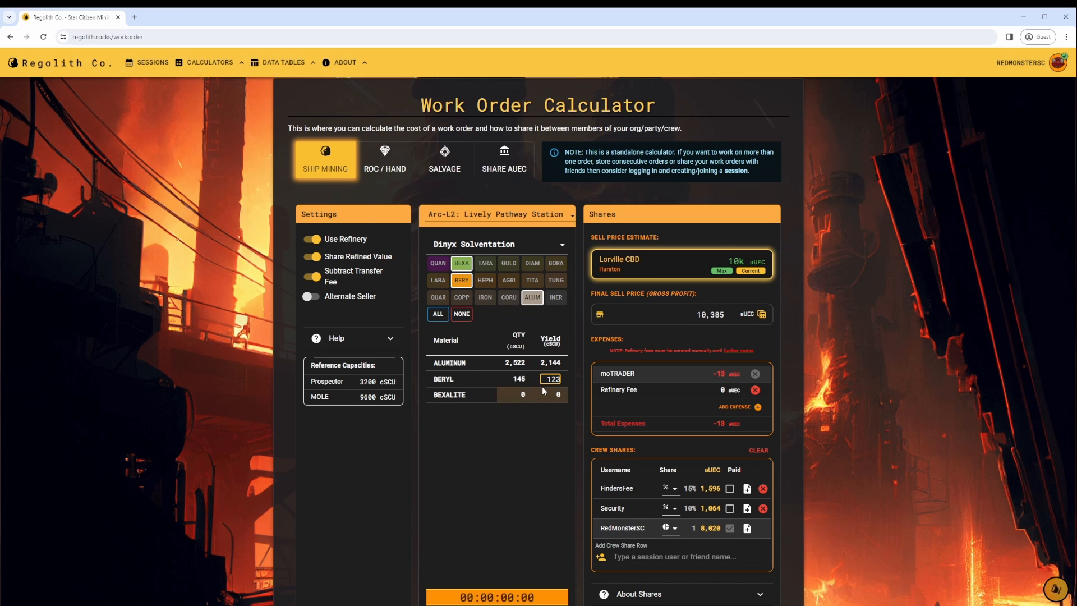
- Enter a yield of 1,486 cSCU for bexalite in the work order
key(Tab)
text(16)
key(Tab)
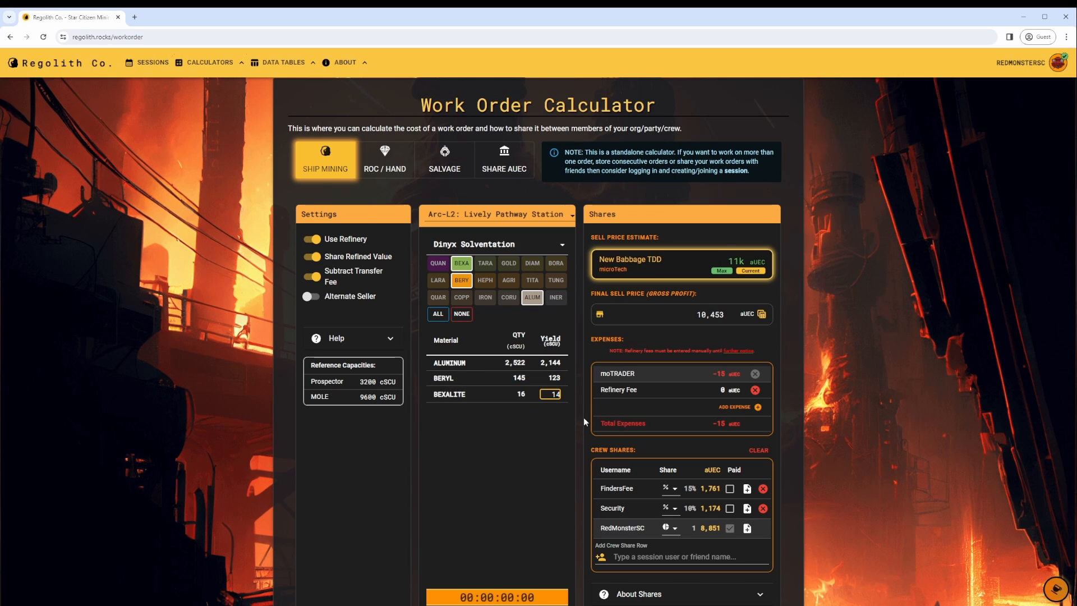
text(86)
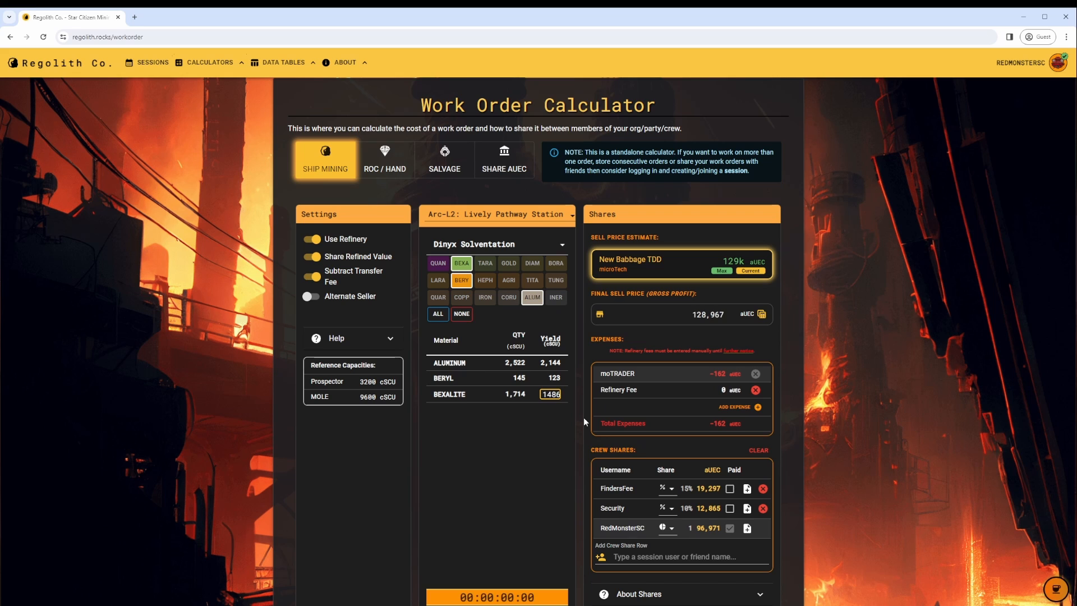
click(545, 439)
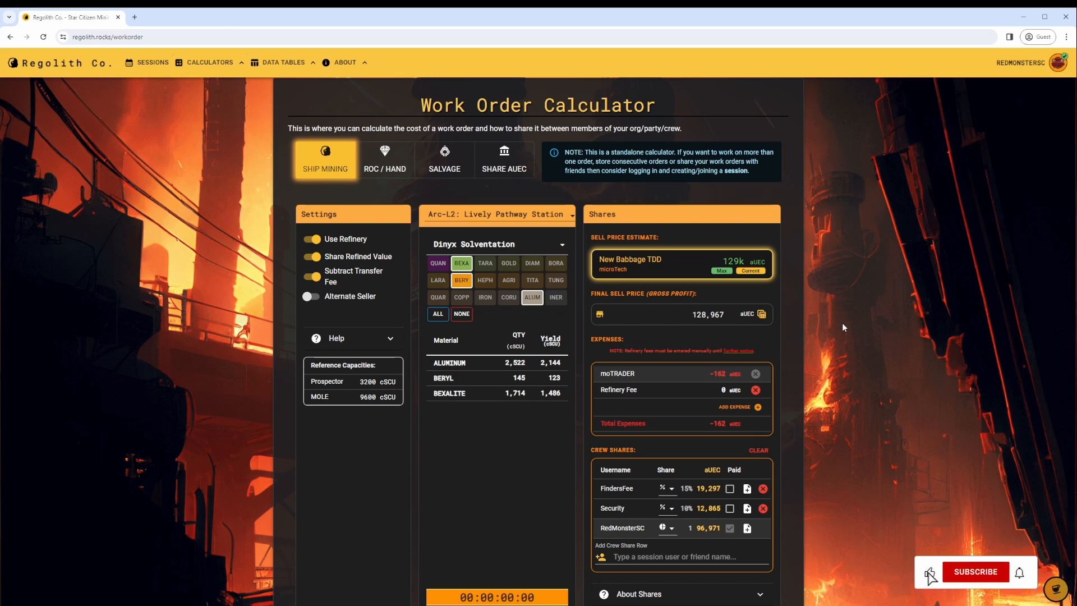
- Remove the FindersFee and Security rows from the work order's crew shares
scroll(842, 321, down, 1)
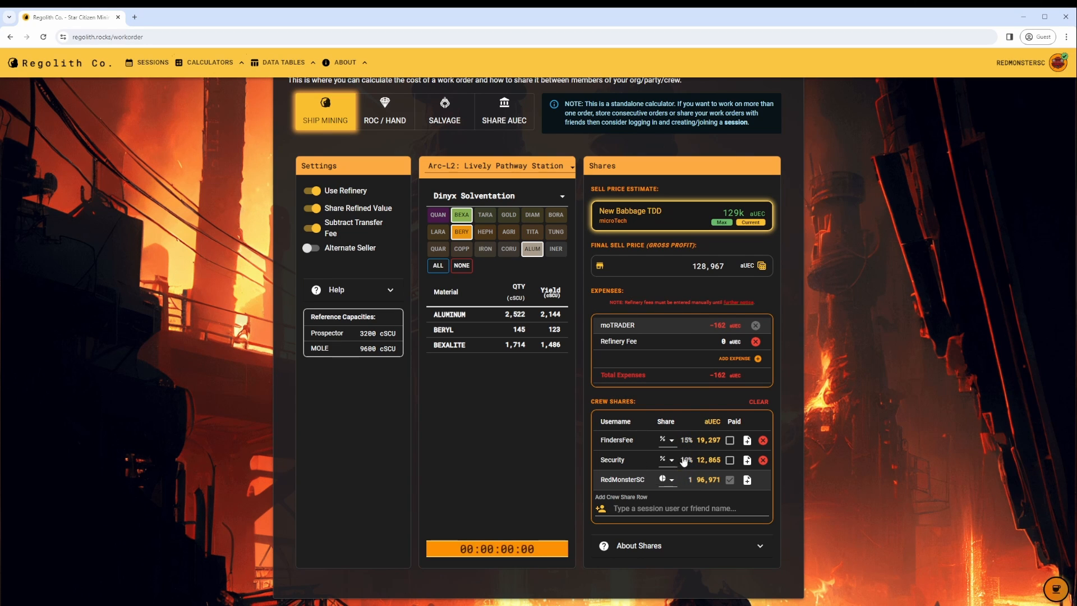
click(763, 440)
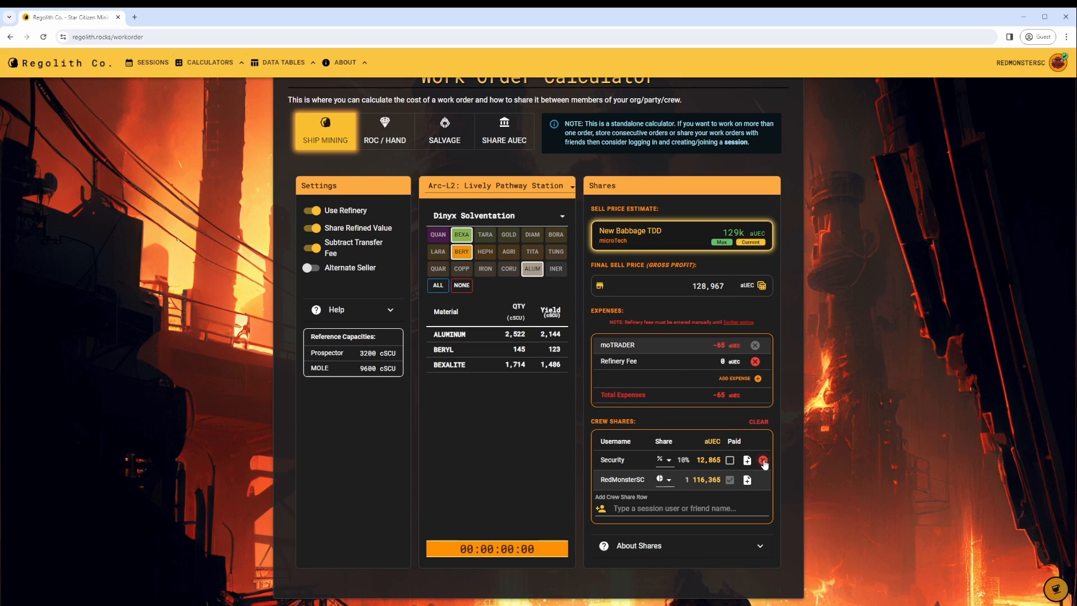
click(763, 460)
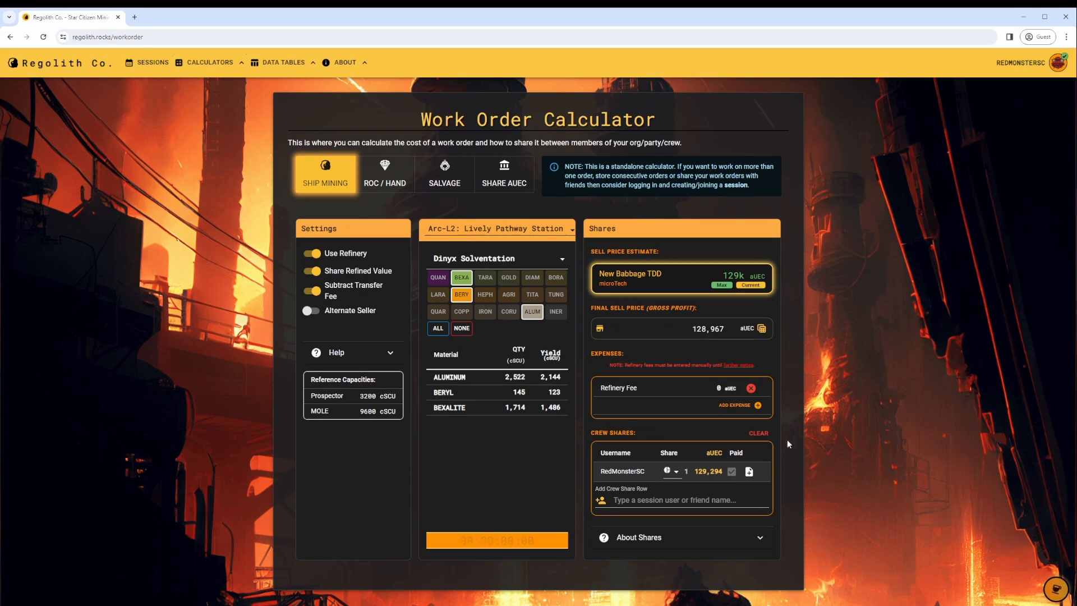
- Set the work order's refinery timer to 21:45, meaning 21 hours and 45 minutes
click(502, 538)
text(21)
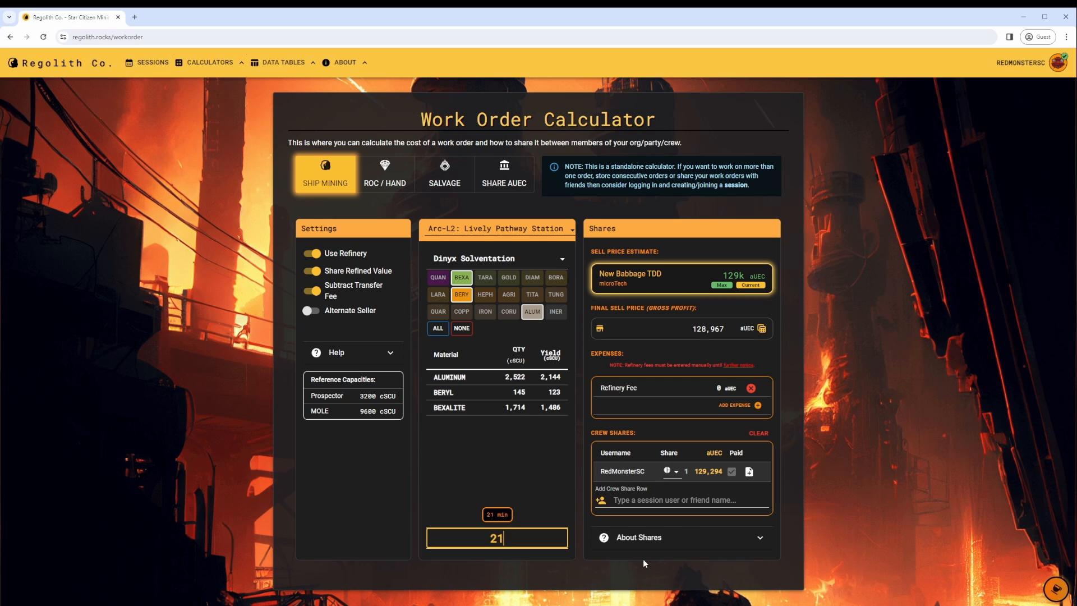
text(:45)
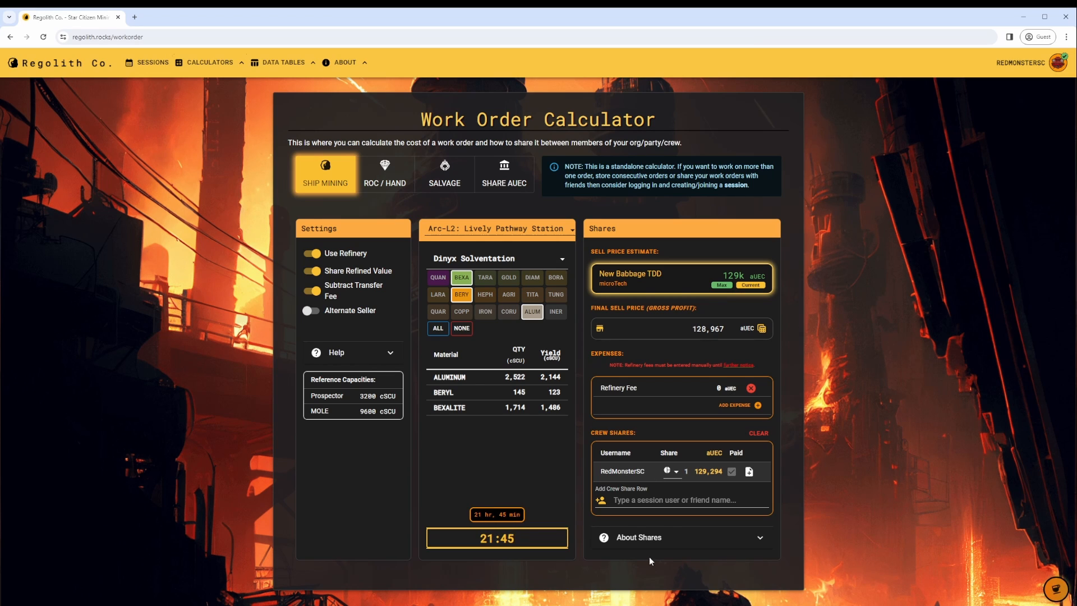
key(Return)
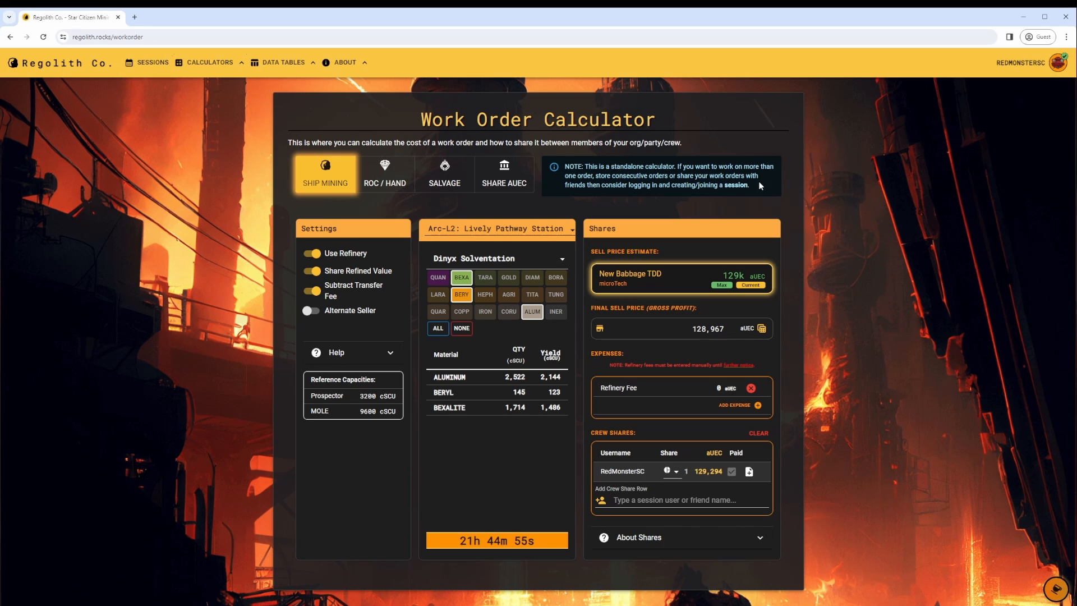
- Read the standalone calculator note and the About Shares explanation of the share types, leaving that section collapsed
drag(760, 185, 566, 169)
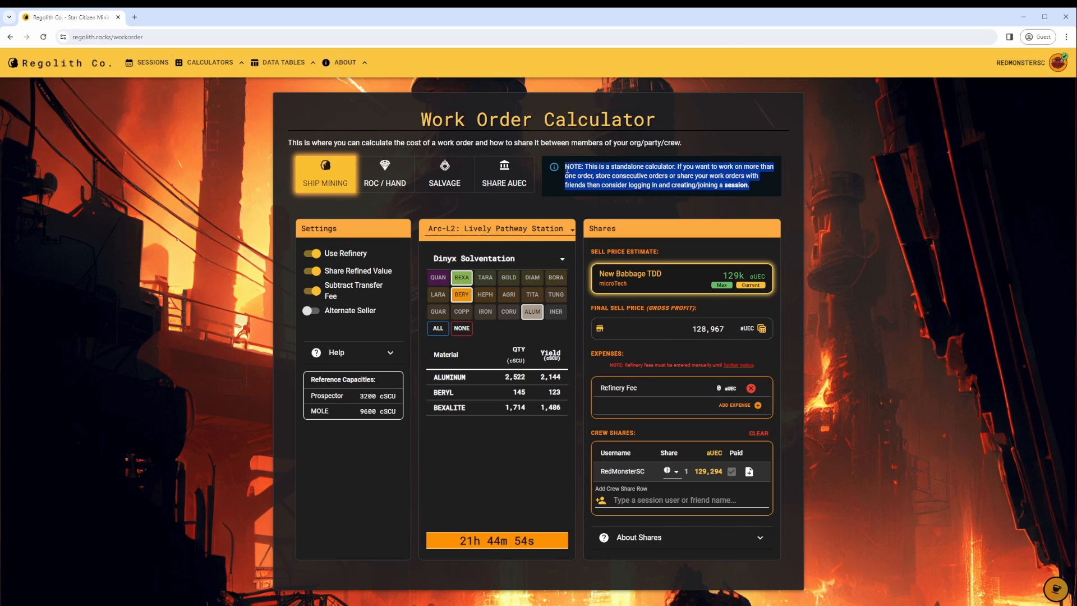
click(794, 211)
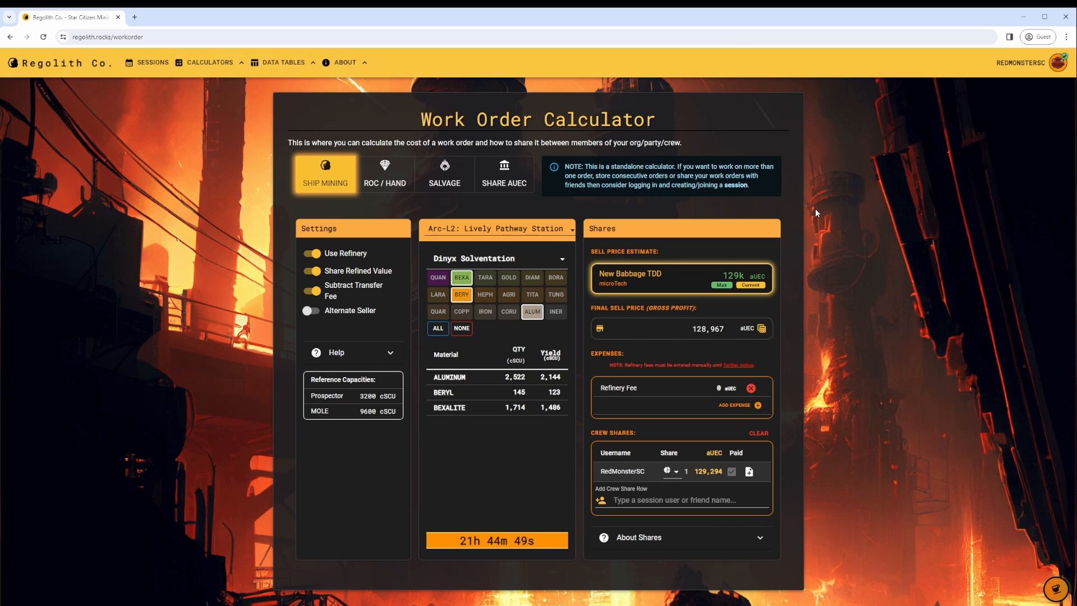
click(759, 538)
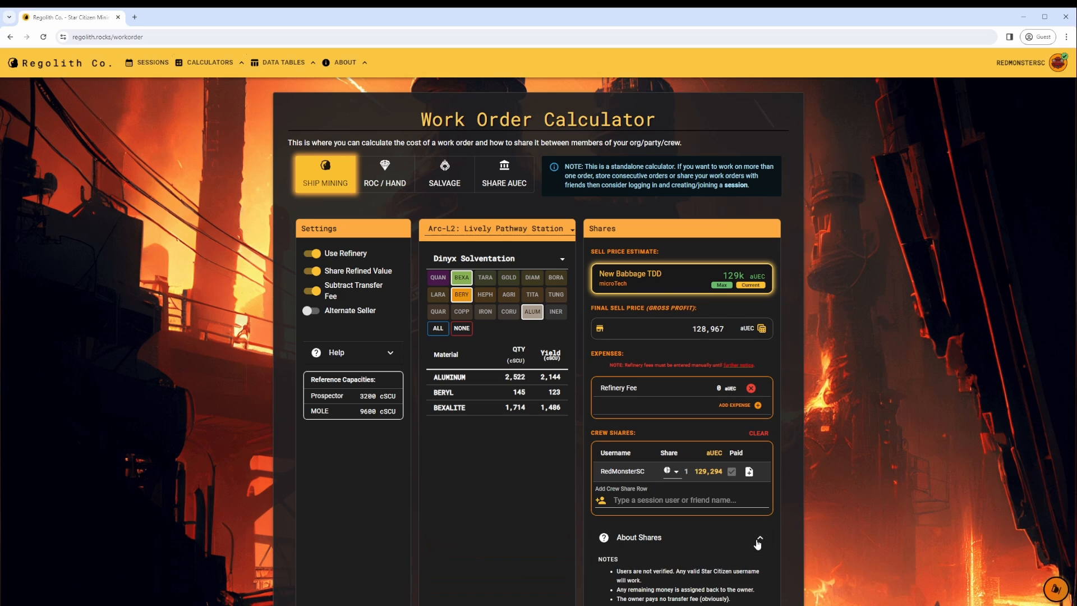
scroll(838, 431, down, 3)
scroll(846, 428, down, 1)
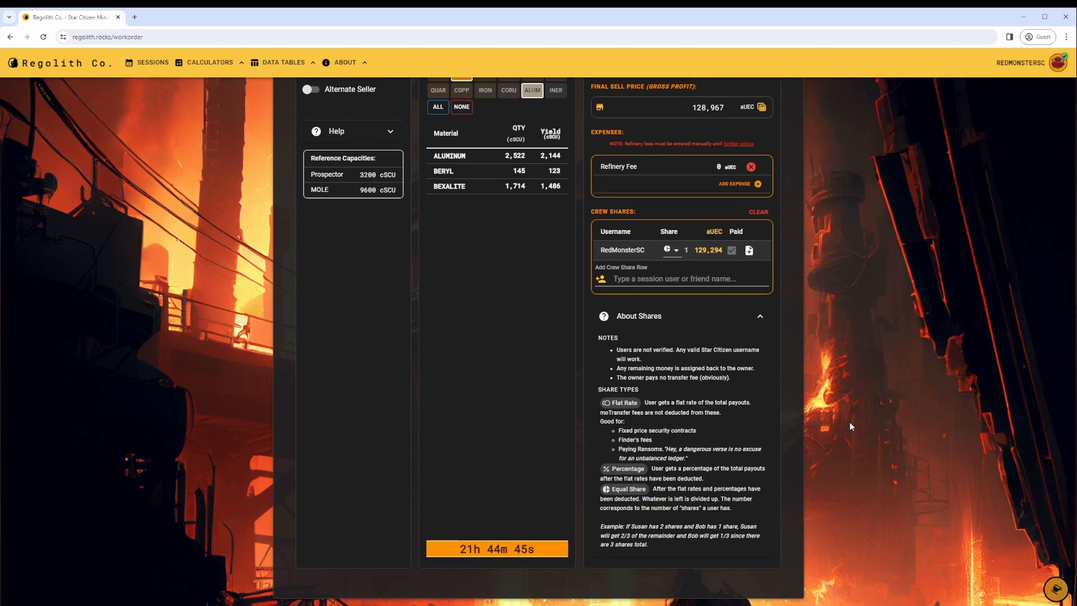
click(759, 315)
- Open the Rock / Cluster Calculator and look through its ROC / Hand and Salvage modes, ending on Ship
click(224, 65)
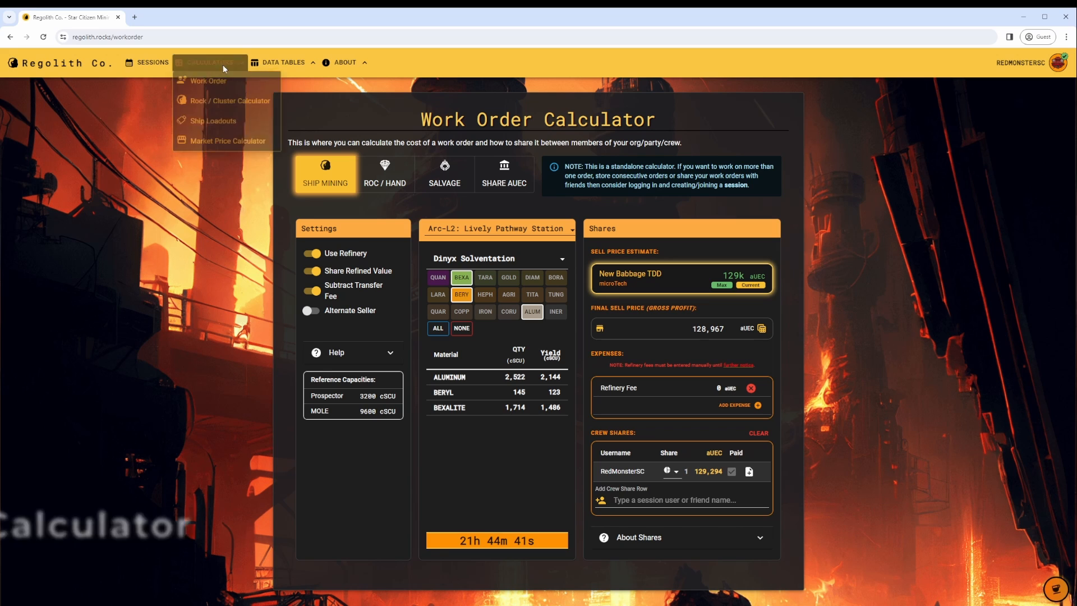
click(218, 107)
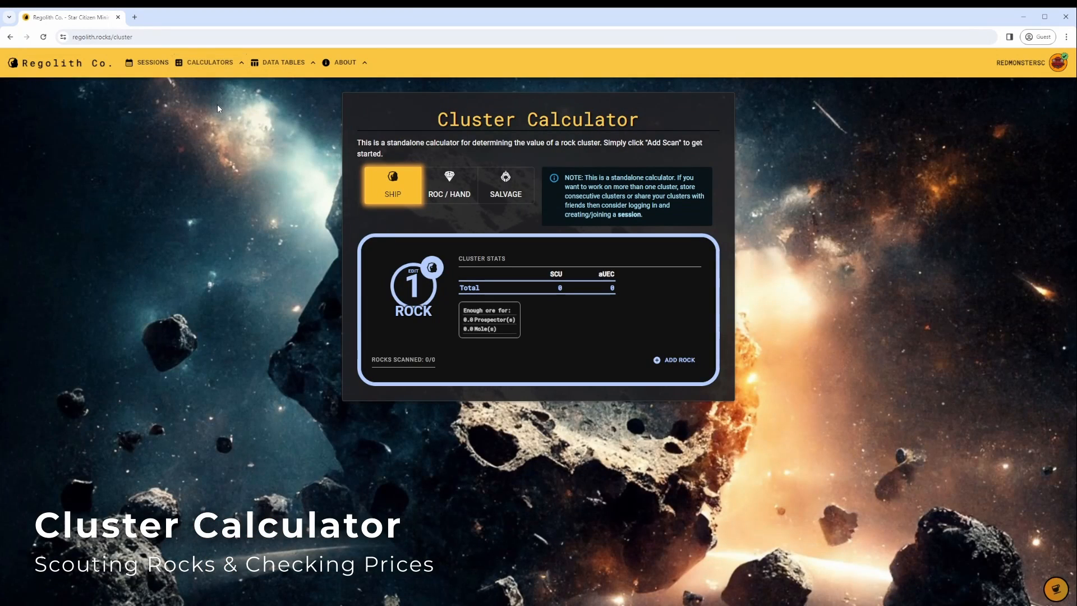
click(429, 195)
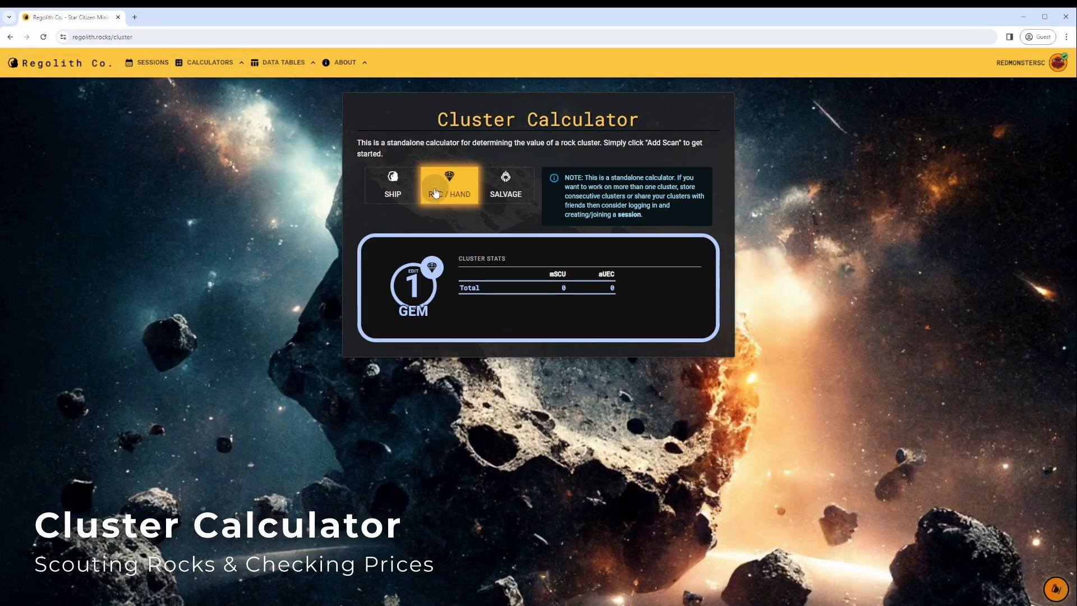
click(510, 195)
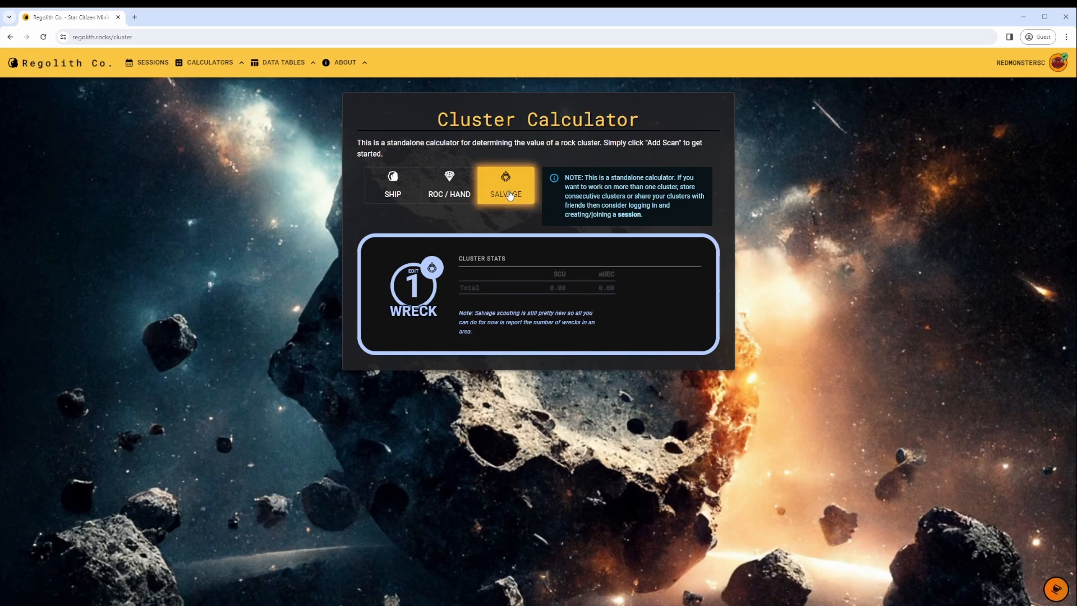
click(396, 195)
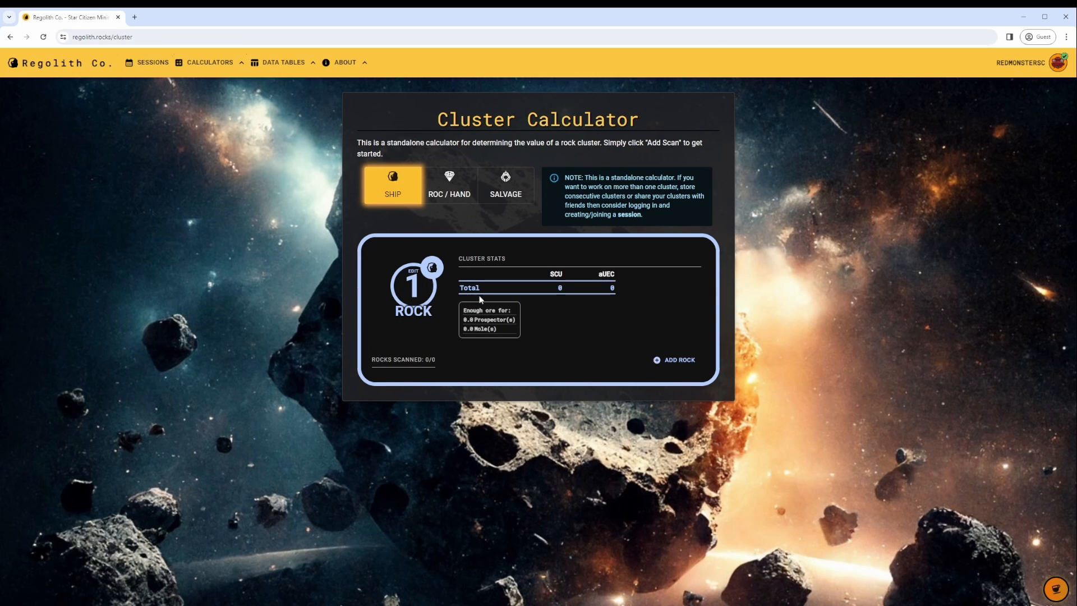
- Add a rock to the ship cluster and set its scan mass to 9,245 t
click(669, 361)
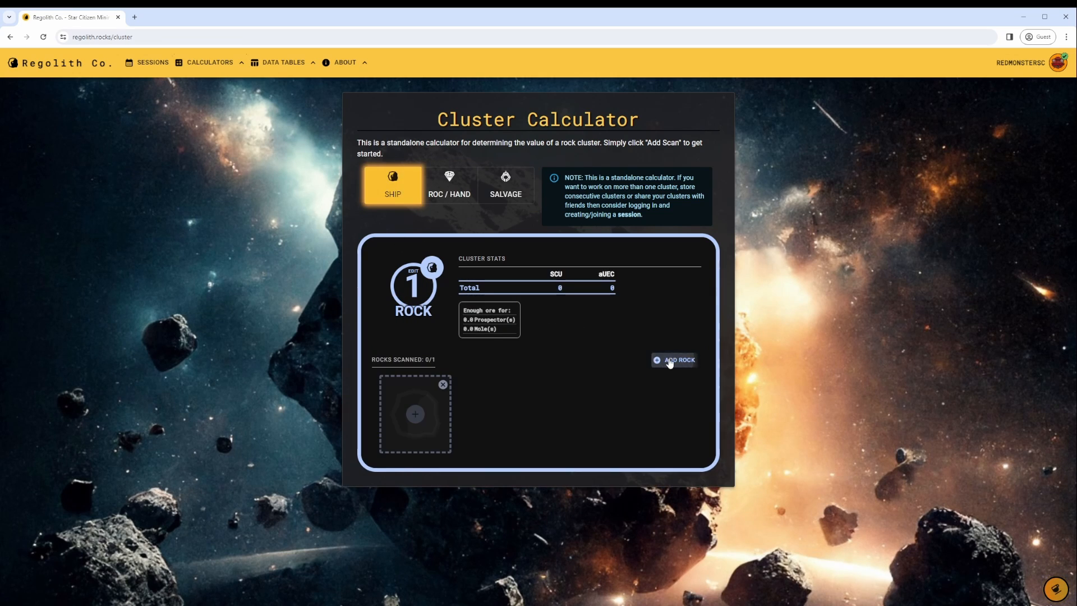
click(403, 406)
click(492, 215)
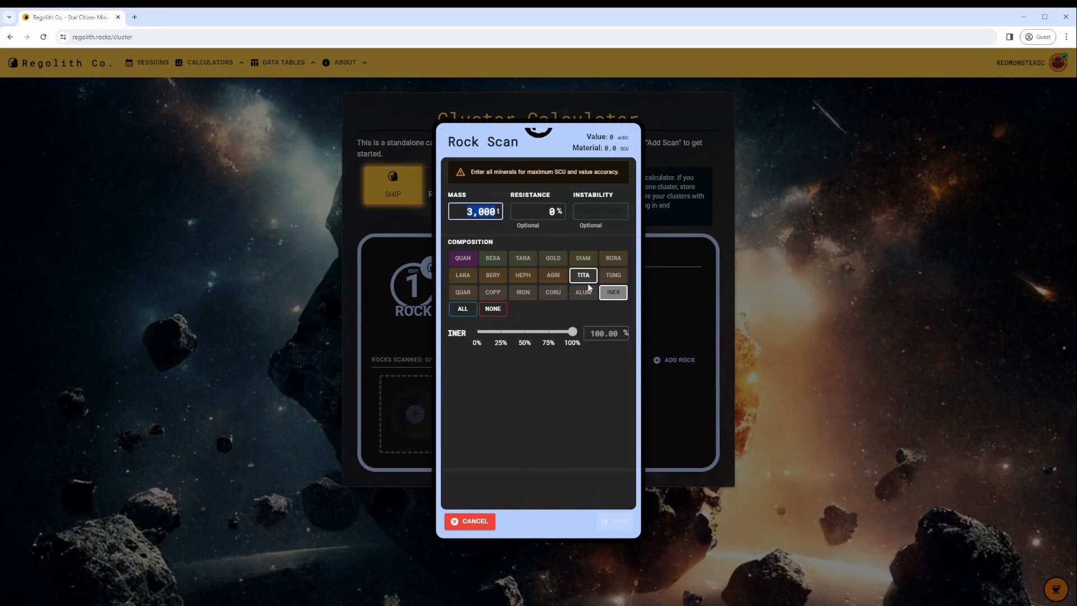
text(9,245)
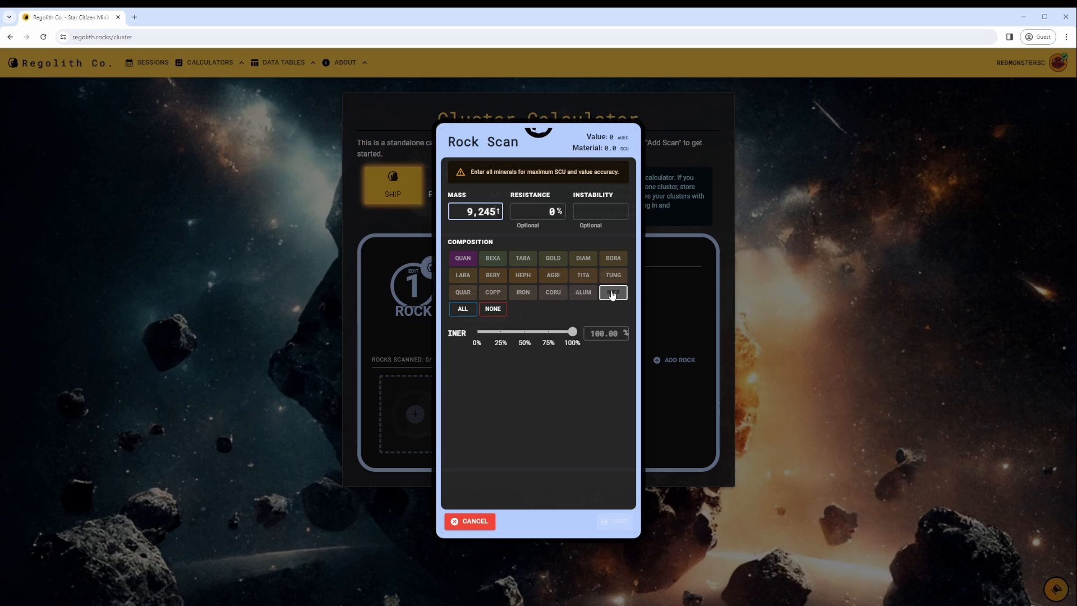
- Add BEXA, HEPH and ALUM to the first rock's composition
click(499, 259)
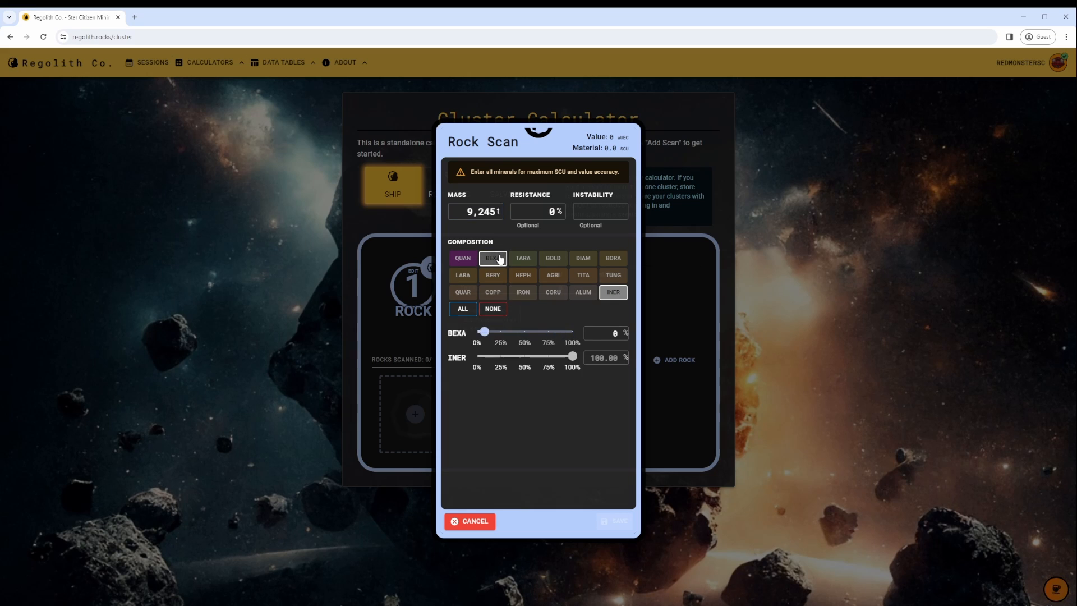
click(521, 275)
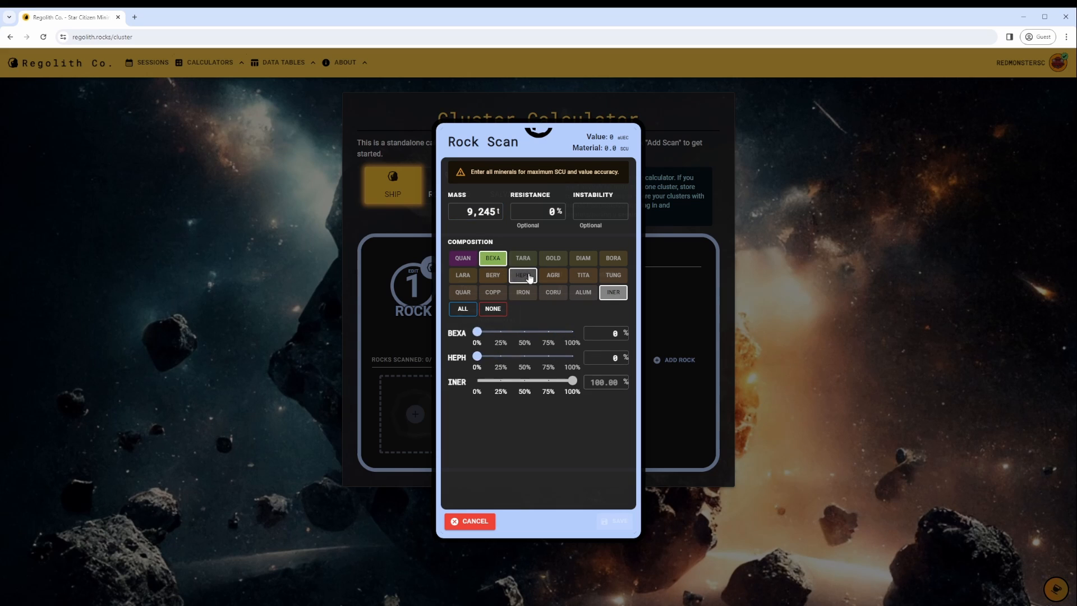
click(594, 294)
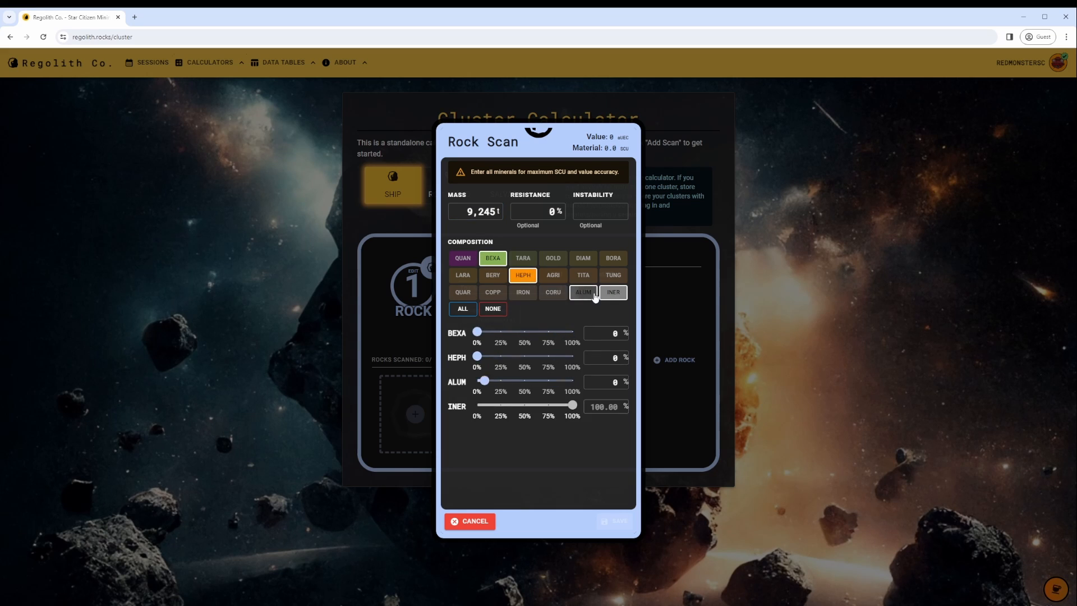
- Set the rock's composition to ALUM 45.68%, HEPH 28.42% and BEXA 25.4%, and save the scan
click(608, 386)
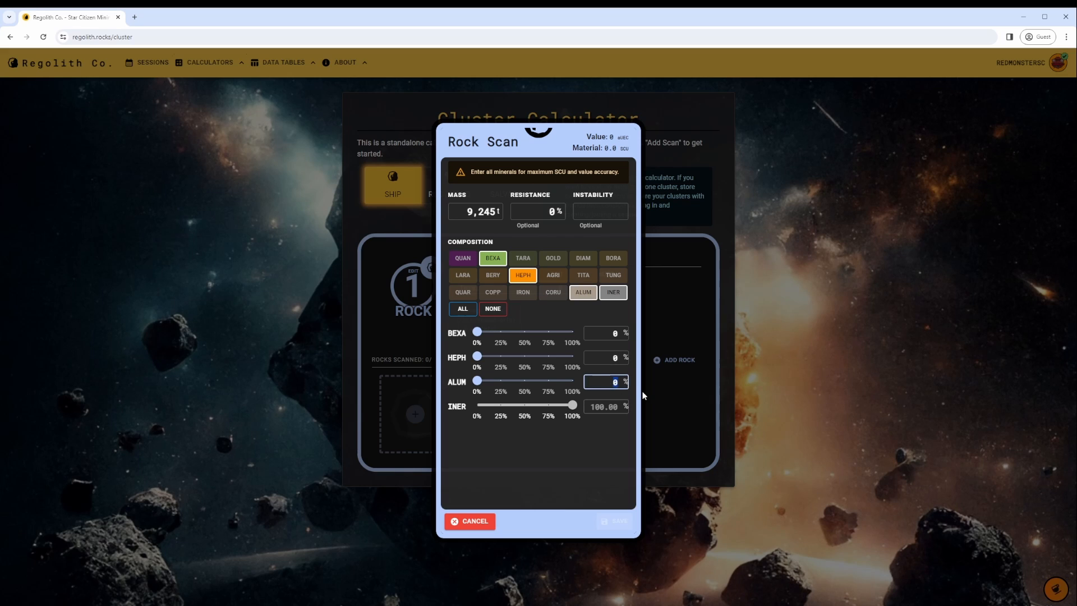
text(45.68)
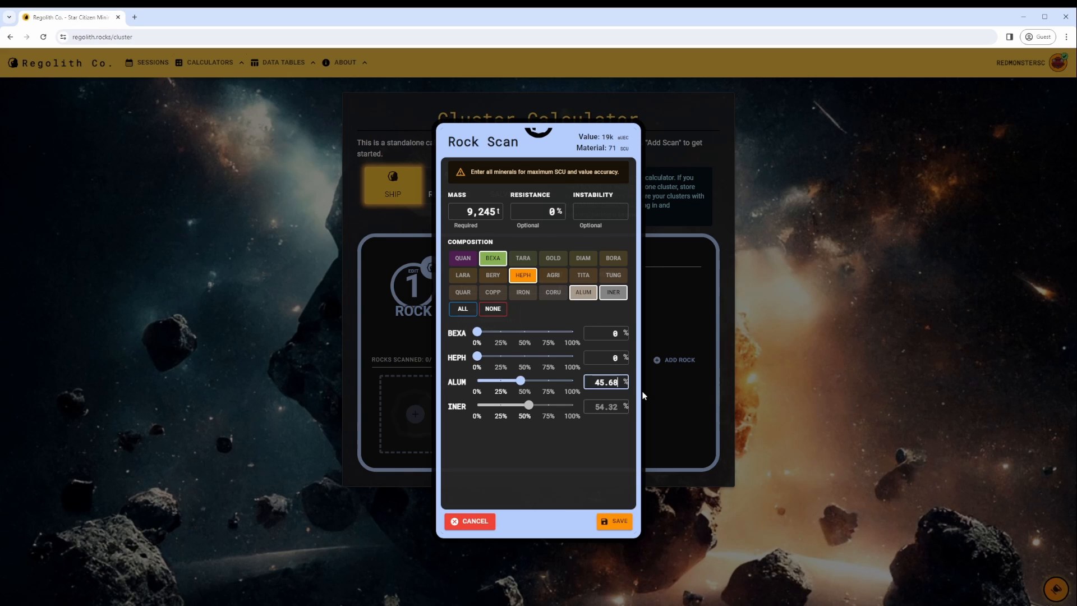
click(600, 350)
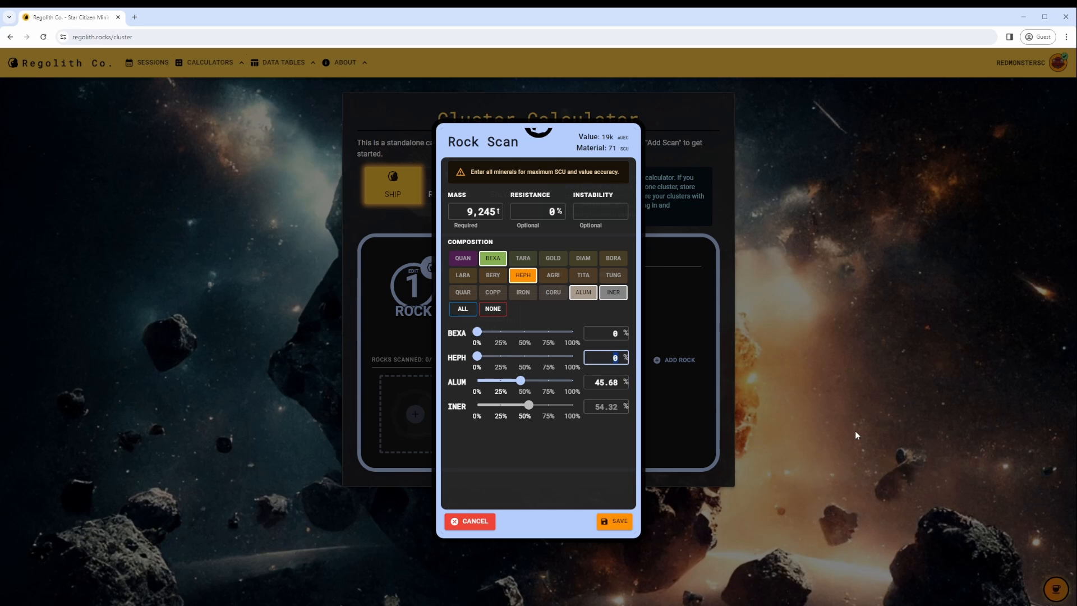
text(28.42)
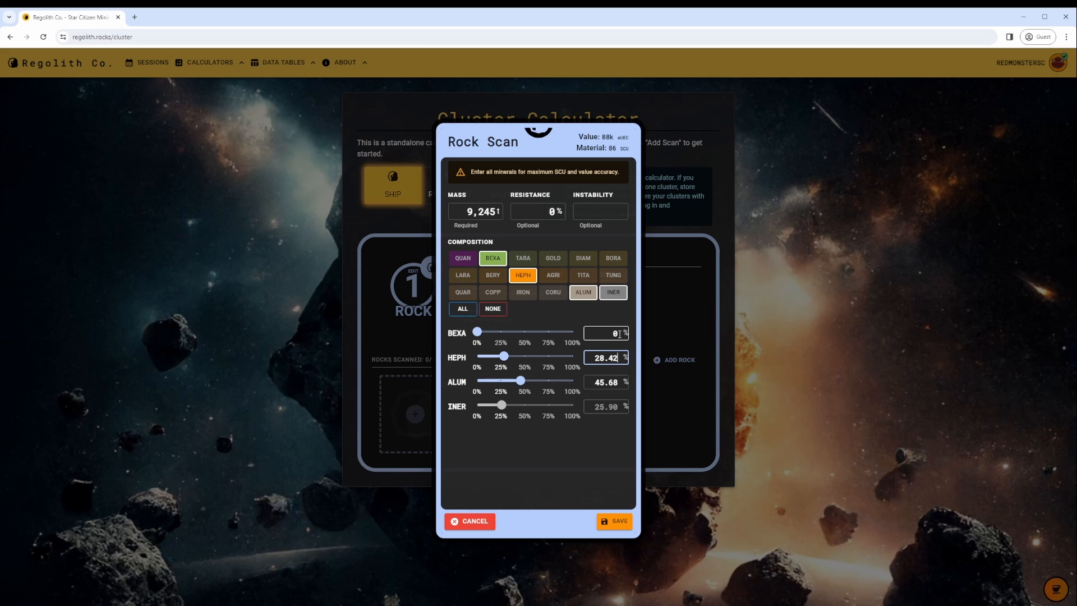
click(619, 334)
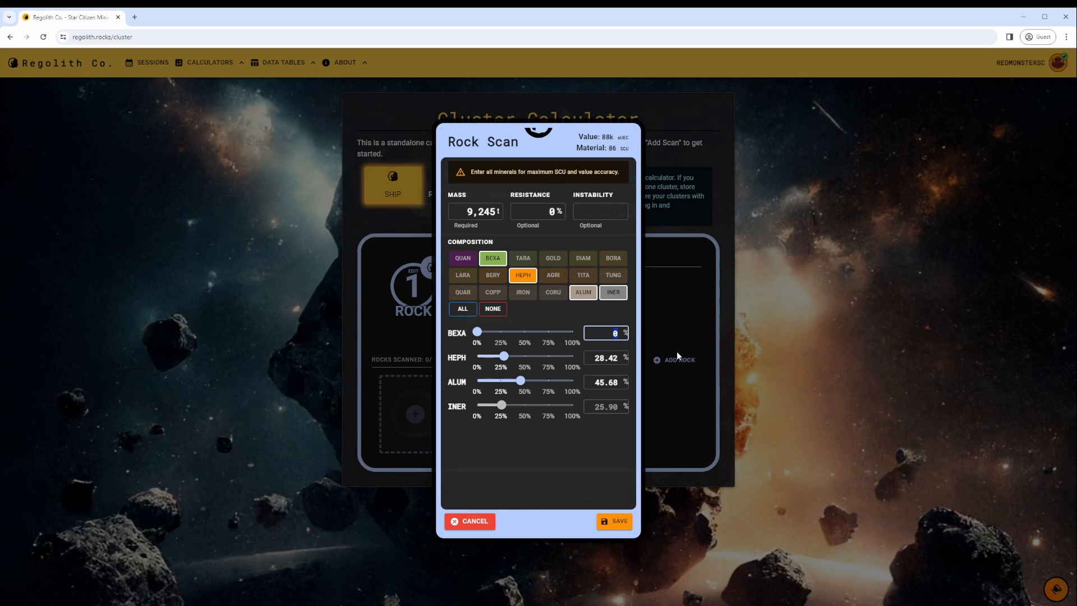
text(25.)
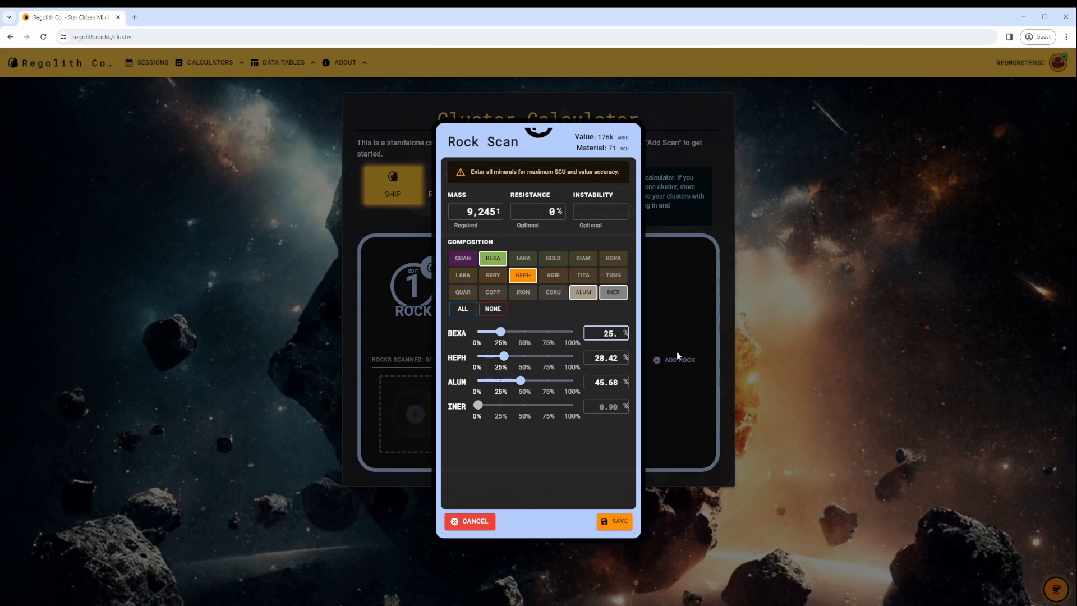
text(4)
click(624, 457)
click(615, 522)
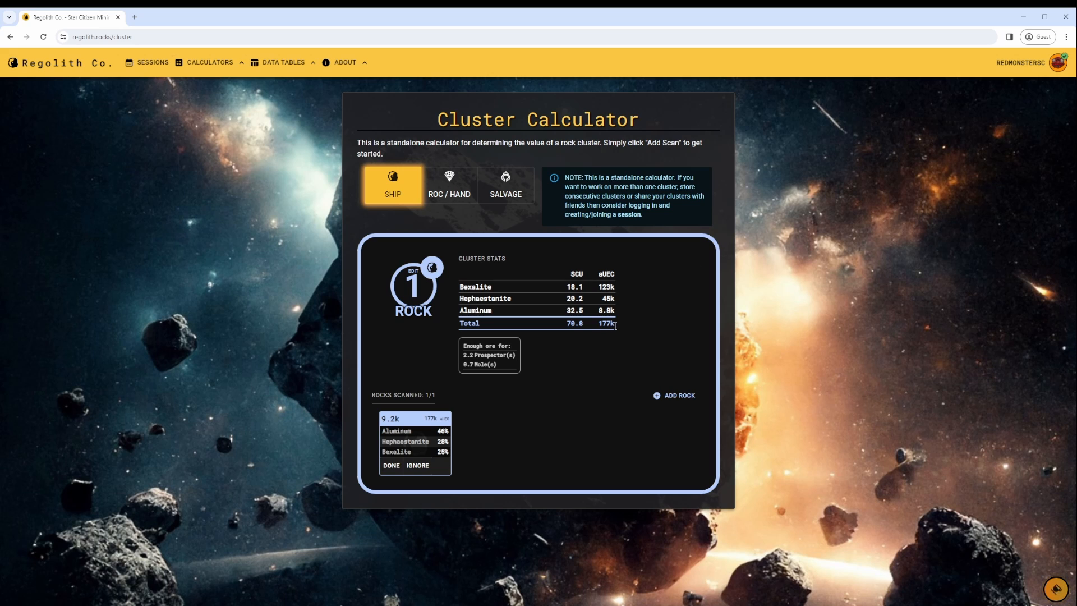
- Add a second rock to the ship cluster and set its scan mass to 24,686 t
click(676, 395)
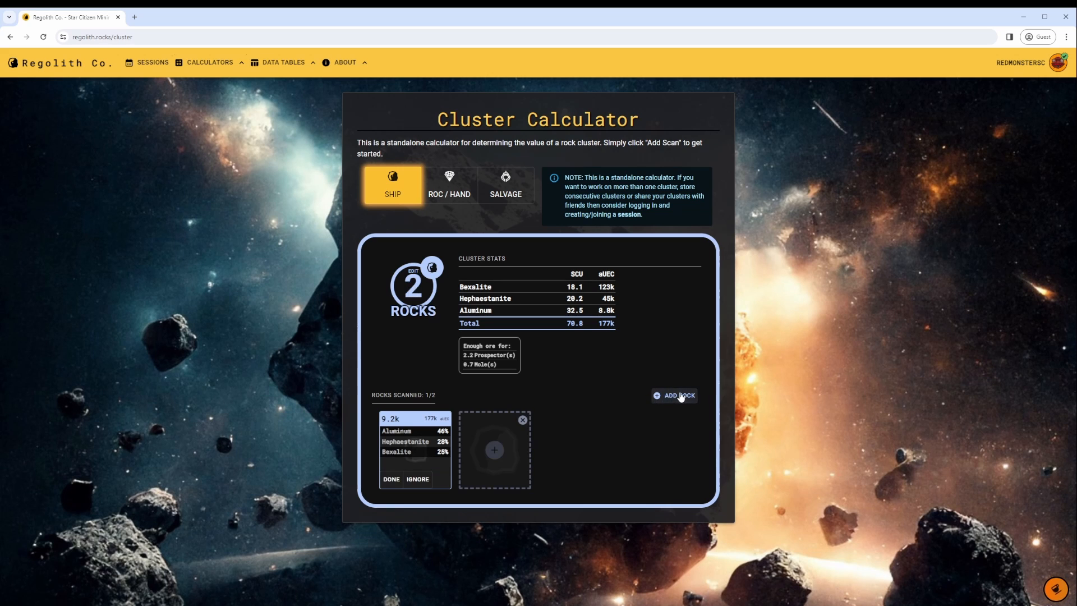
click(494, 451)
click(485, 208)
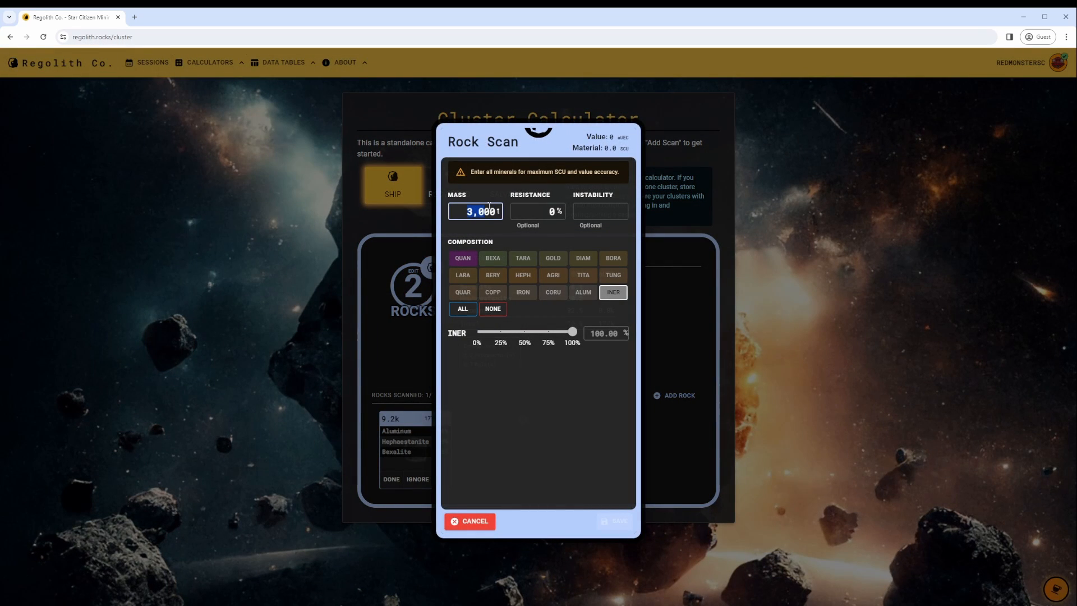
text(24,686)
- Give the second rock a composition of ALUM 42.98% and TARA 38.64%, and save the scan
click(524, 259)
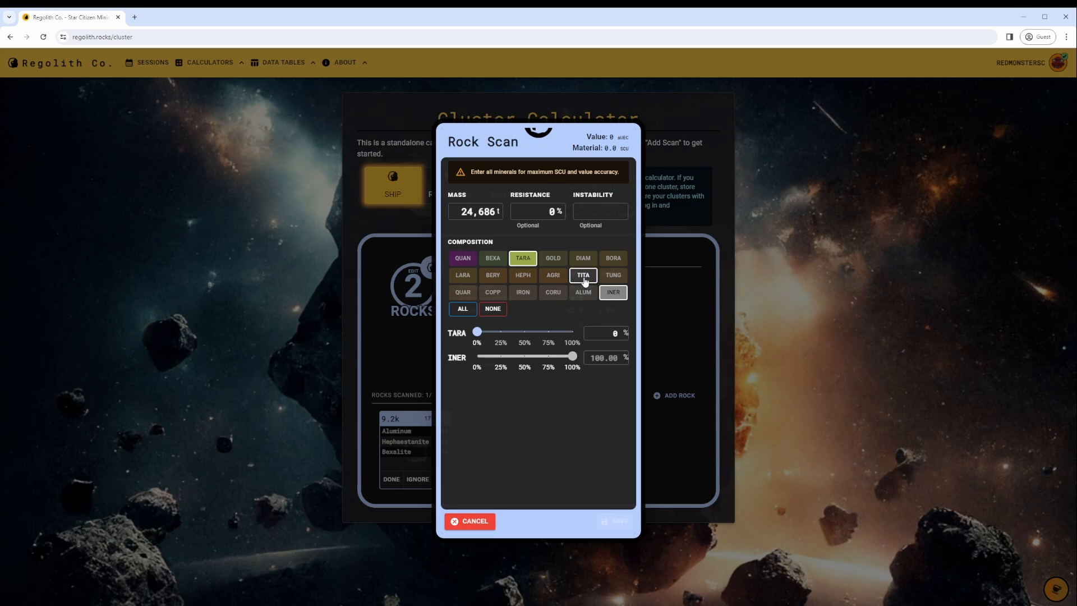
click(583, 291)
click(606, 357)
text(42.98)
click(605, 333)
text(38.64)
click(618, 527)
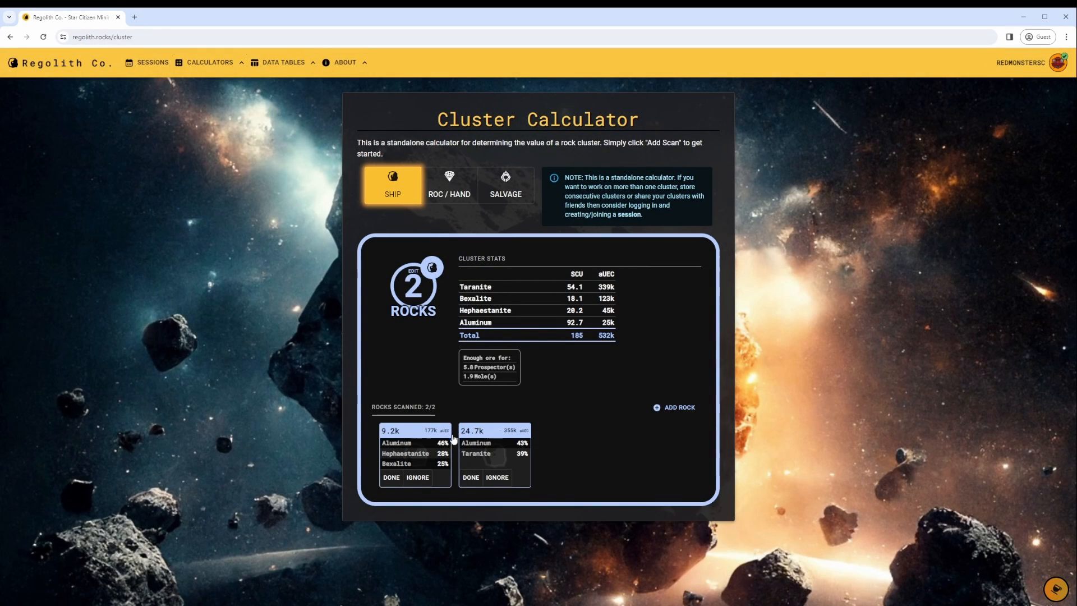
- Add ten empty rock slots to the ship cluster, bringing it to 12 rocks
click(664, 409)
click(667, 409)
click(667, 411)
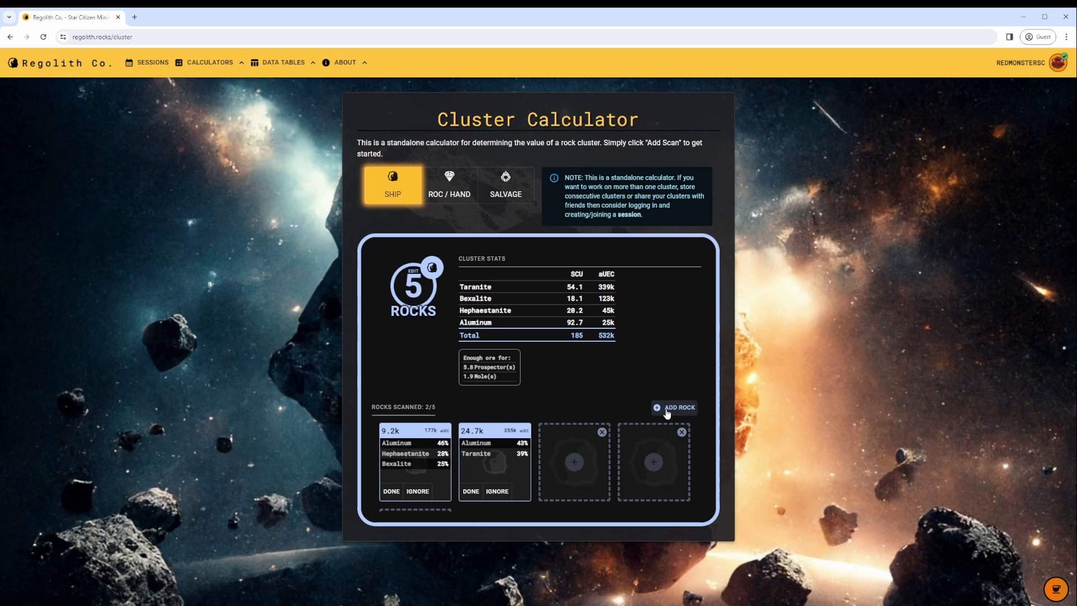
click(666, 411)
click(665, 410)
click(666, 410)
click(666, 411)
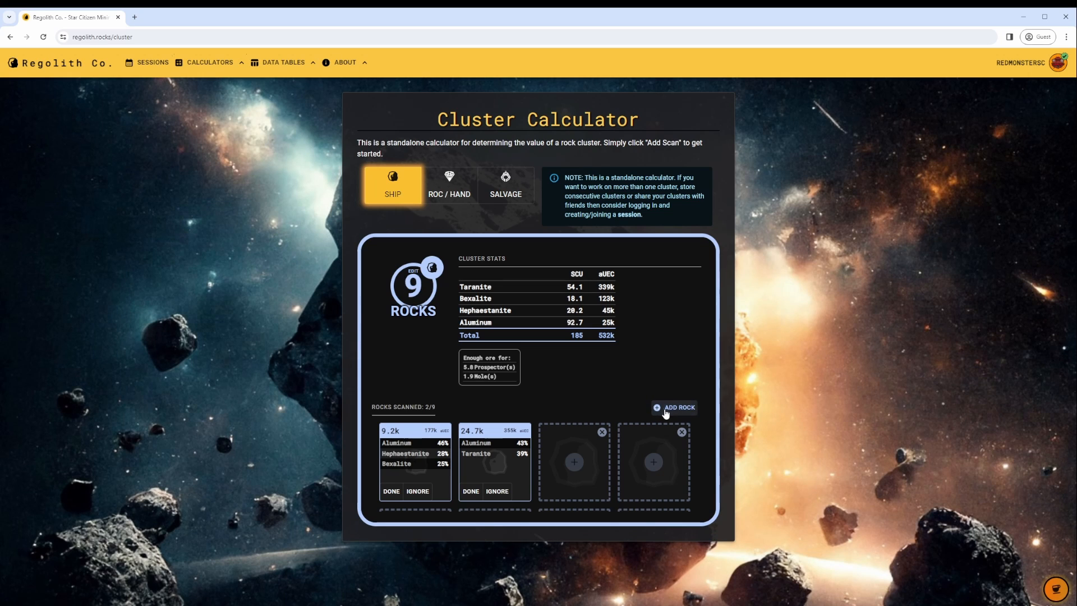
click(665, 410)
click(665, 411)
click(666, 410)
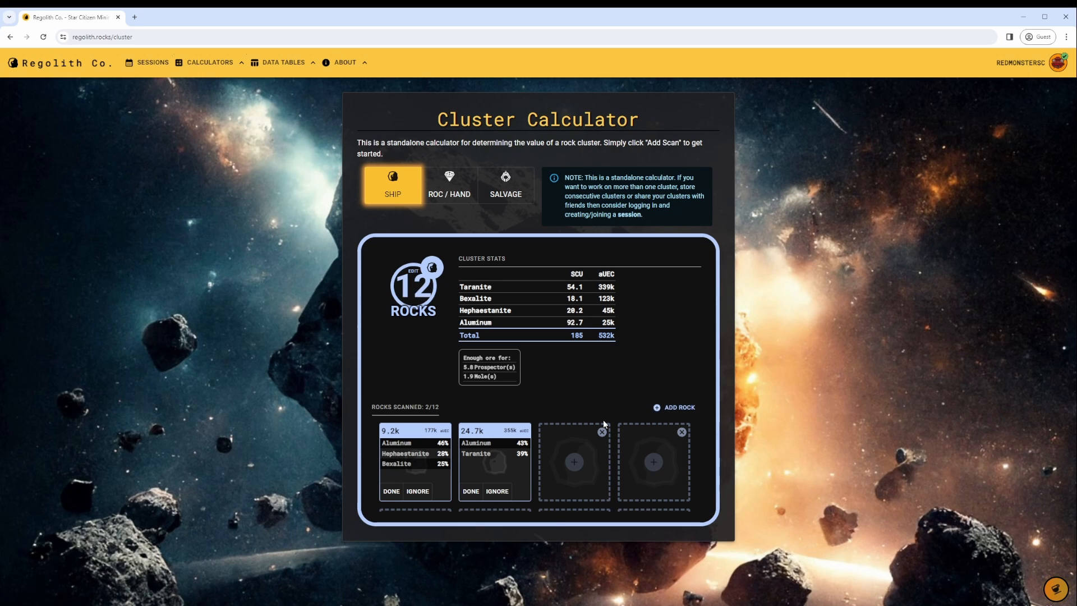
scroll(600, 438, down, 1)
scroll(589, 455, up, 1)
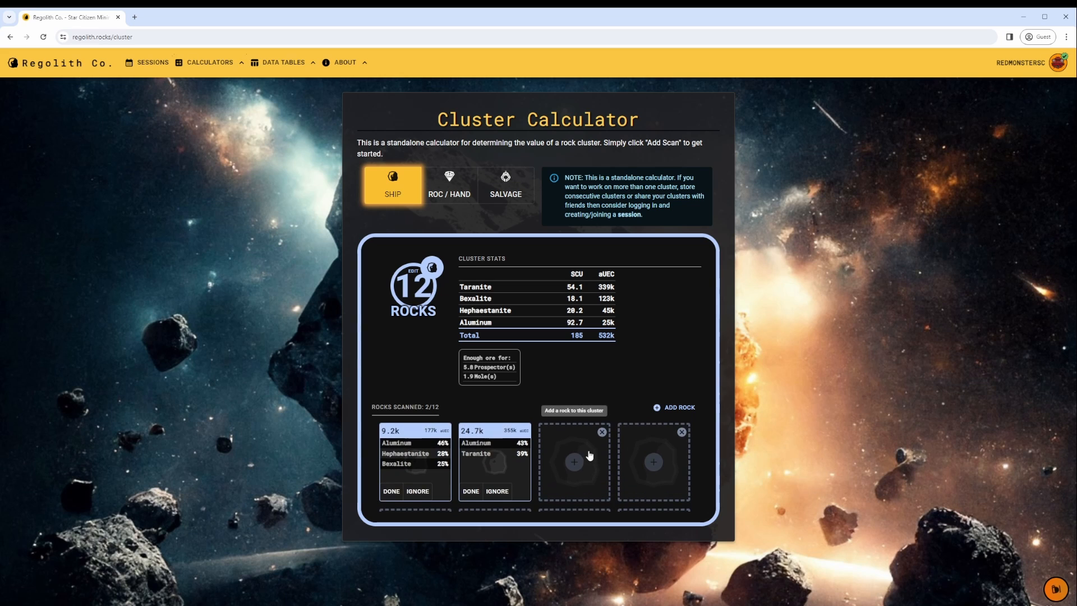
scroll(589, 454, down, 1)
scroll(584, 458, up, 1)
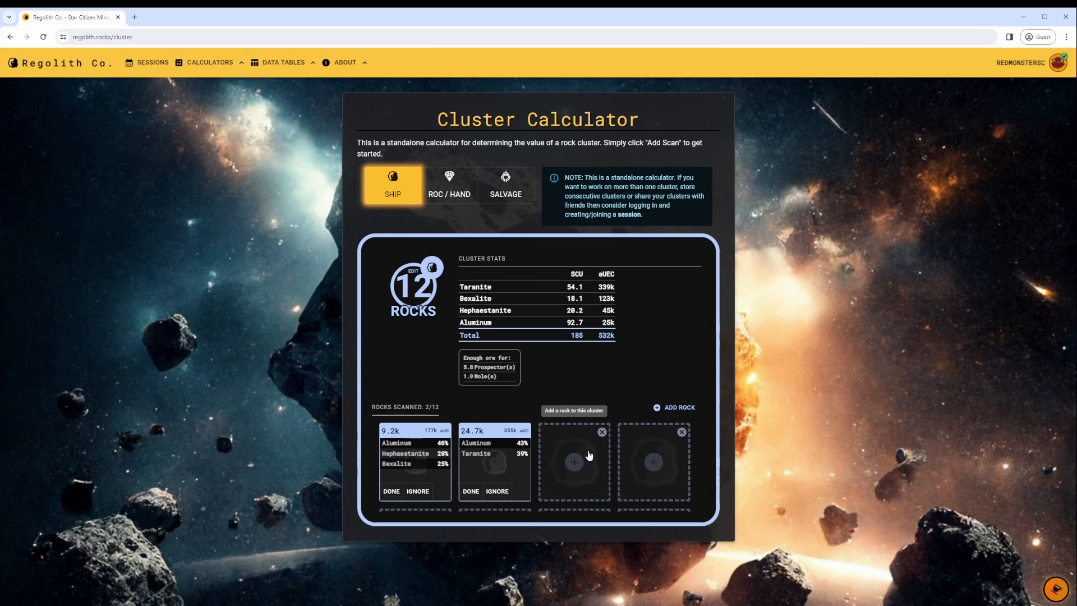
- Open the Ship Loadouts calculator and switch the ship to Prospector
click(456, 197)
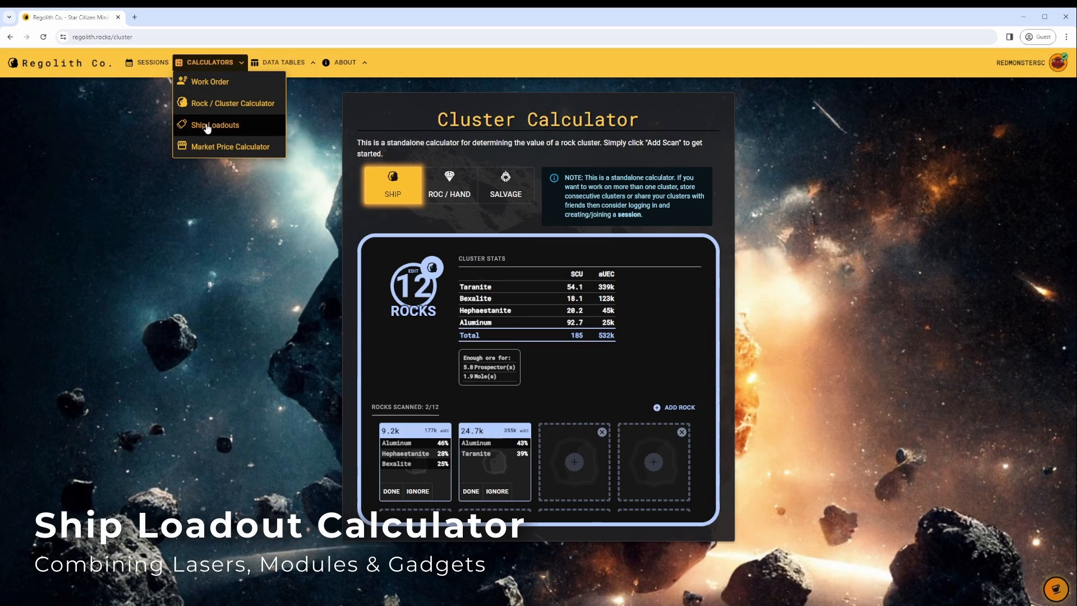
click(208, 126)
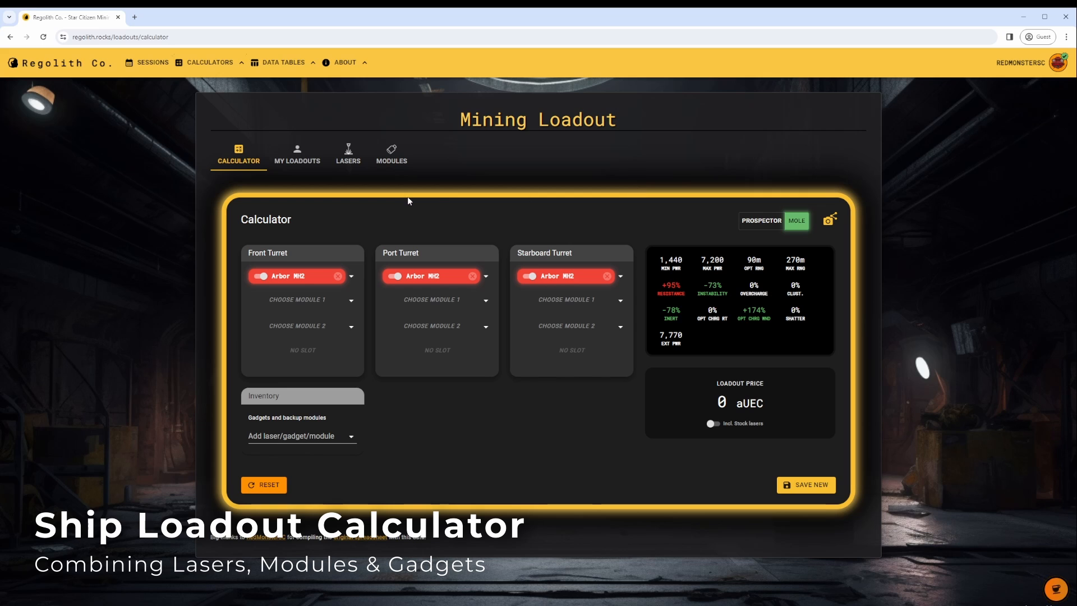
click(766, 224)
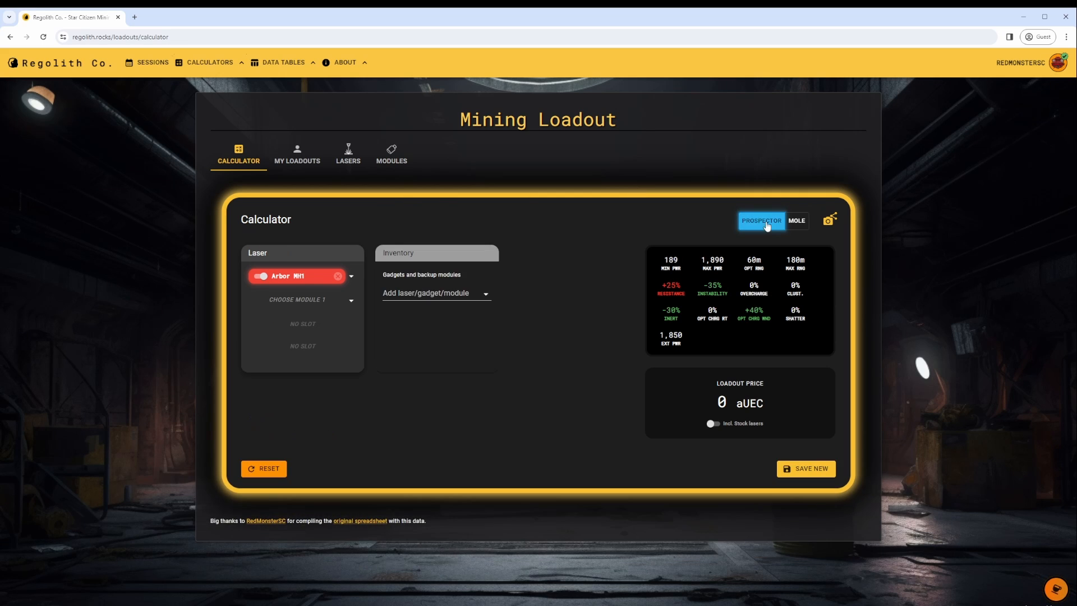
- Replace the Prospector's Arbor MH1 laser with a Hofstede S1
click(338, 276)
click(335, 280)
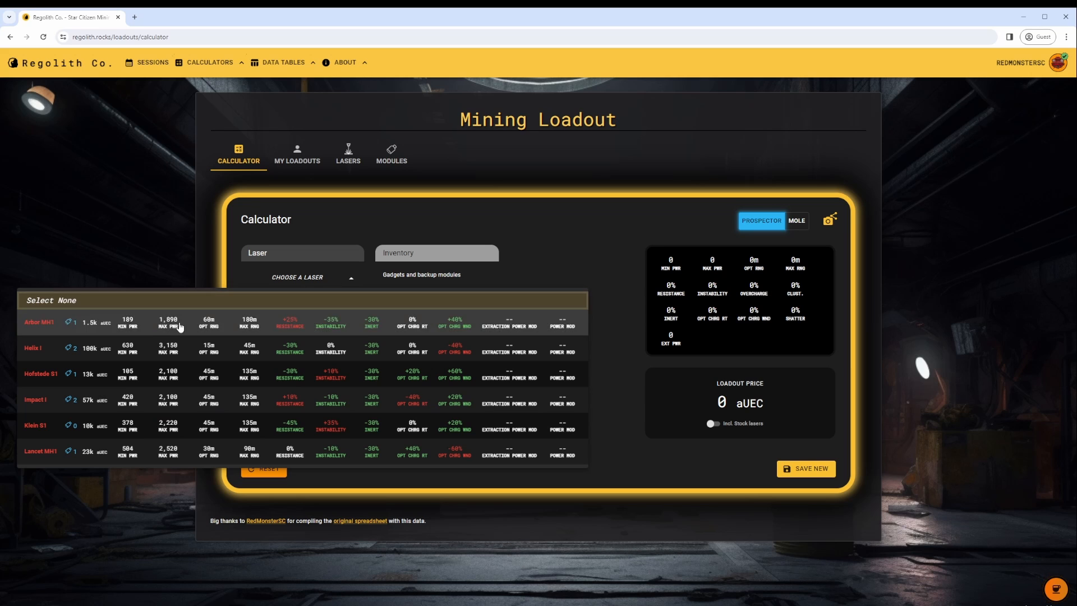
click(347, 374)
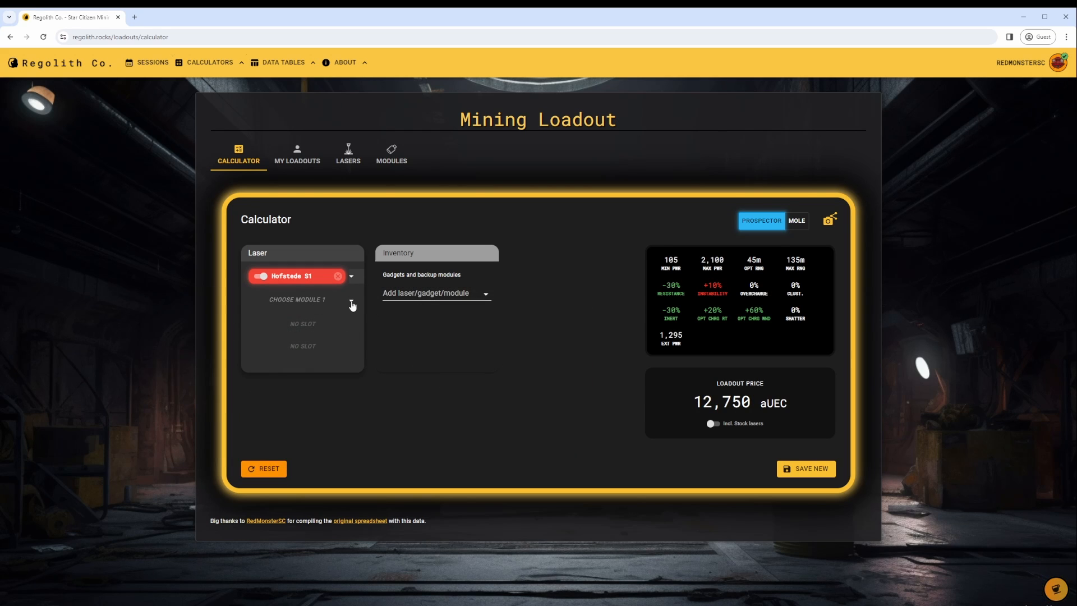
- Fit the passive Rieger C3 module in the Hofstede S1 laser's first module slot
click(351, 303)
scroll(275, 441, down, 3)
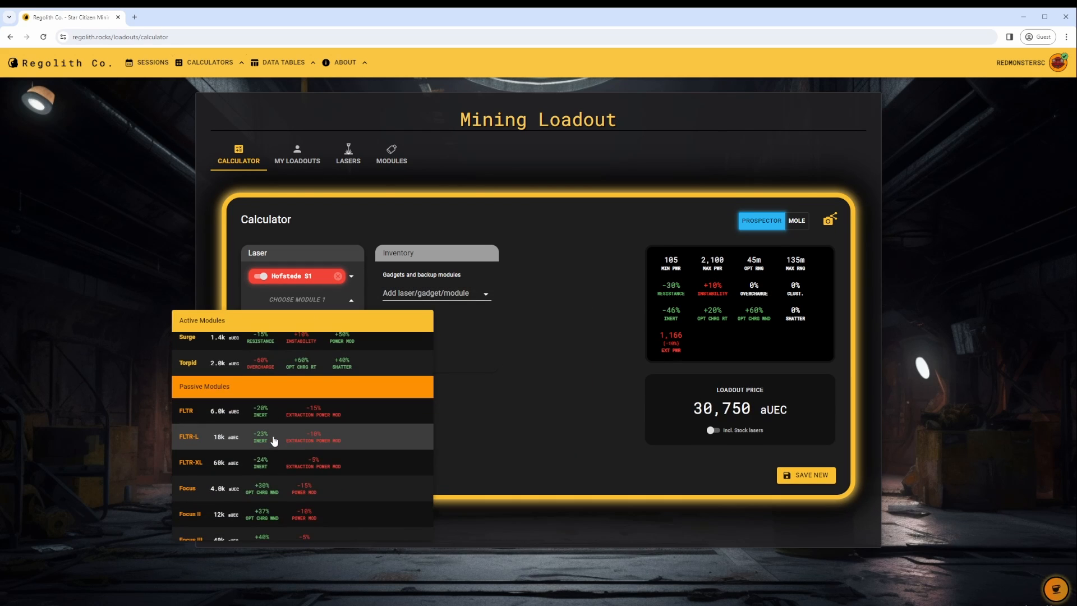
scroll(275, 441, down, 3)
click(274, 437)
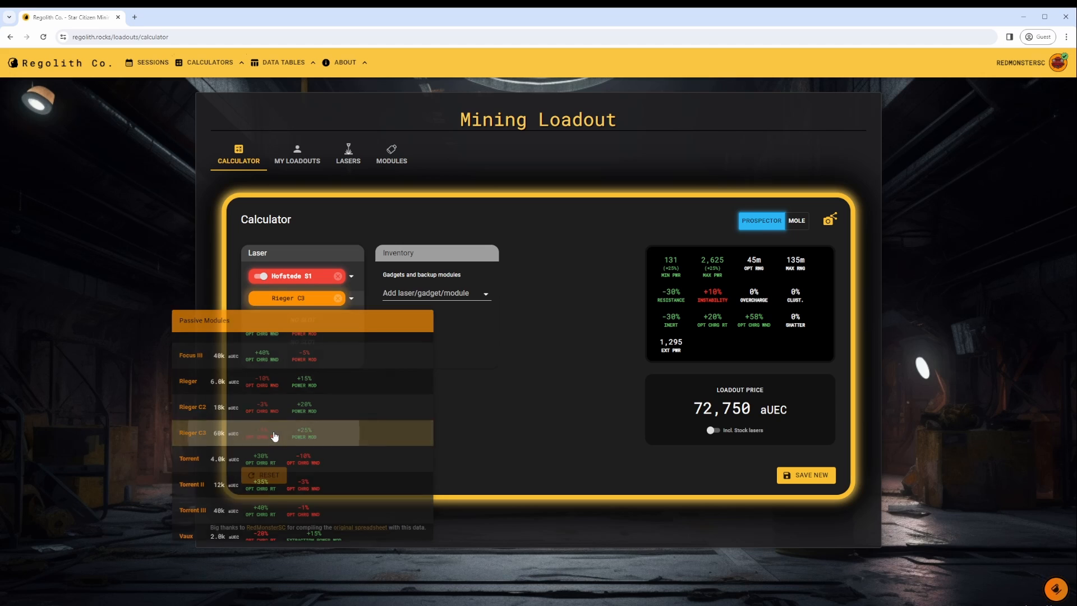
- Add a Waveshift gadget to the loadout inventory and switch it off and on again to compare the stats
click(448, 291)
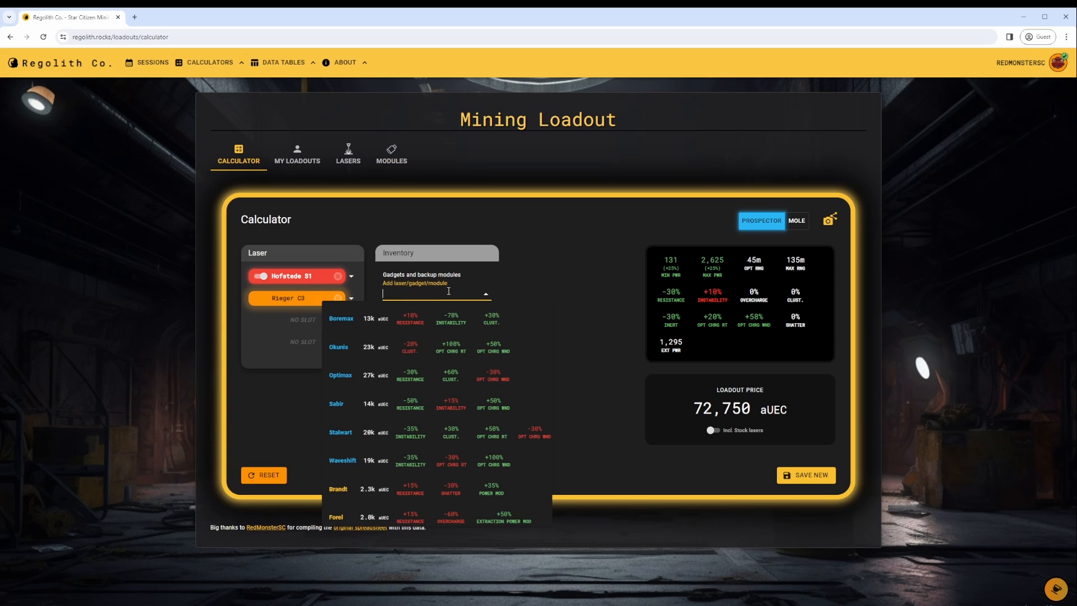
click(412, 460)
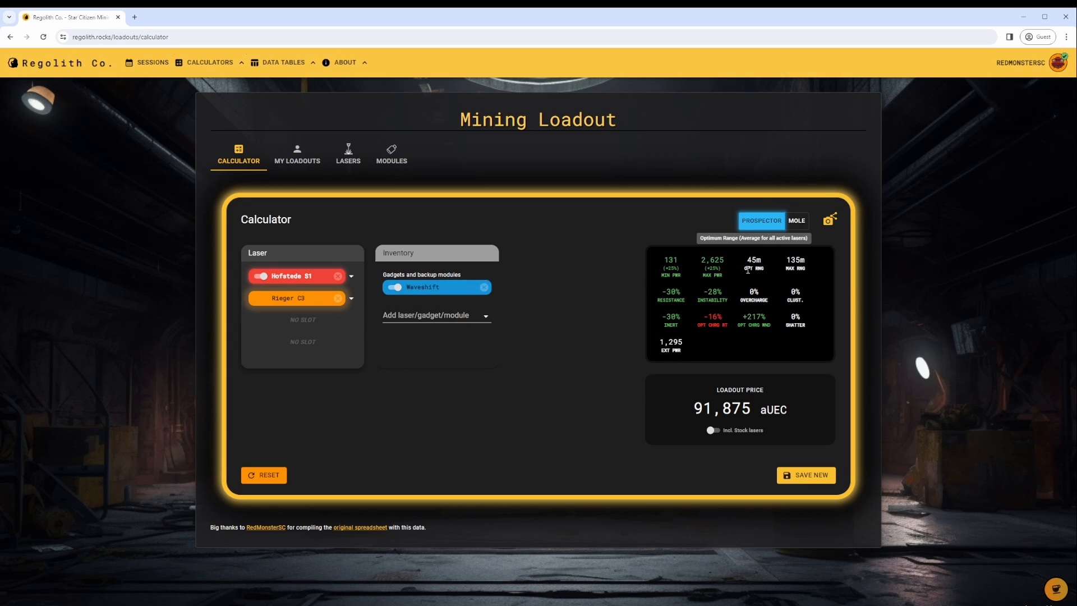
click(393, 288)
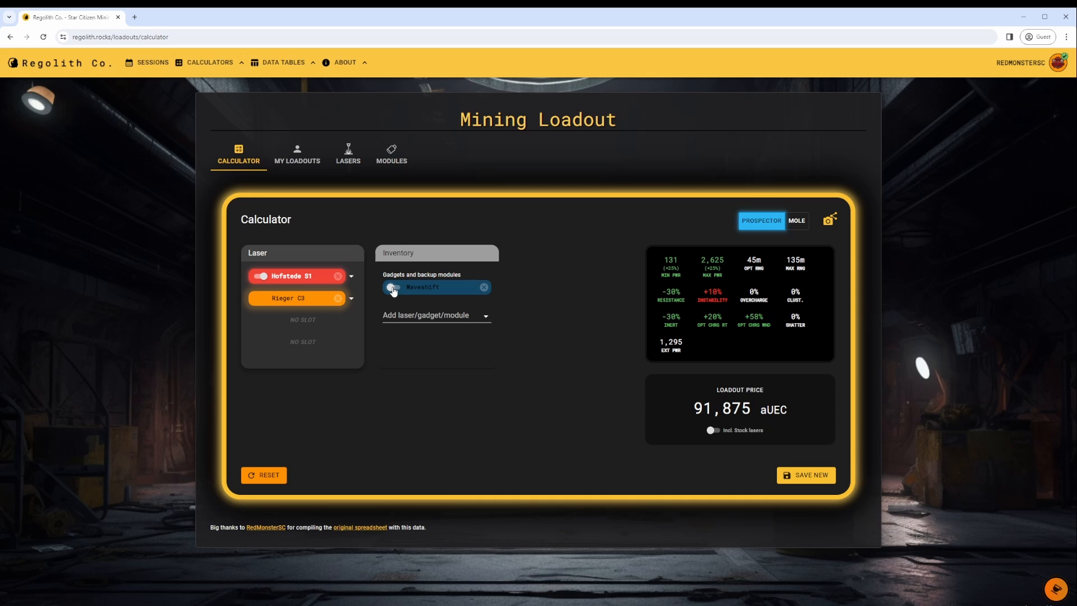
click(393, 287)
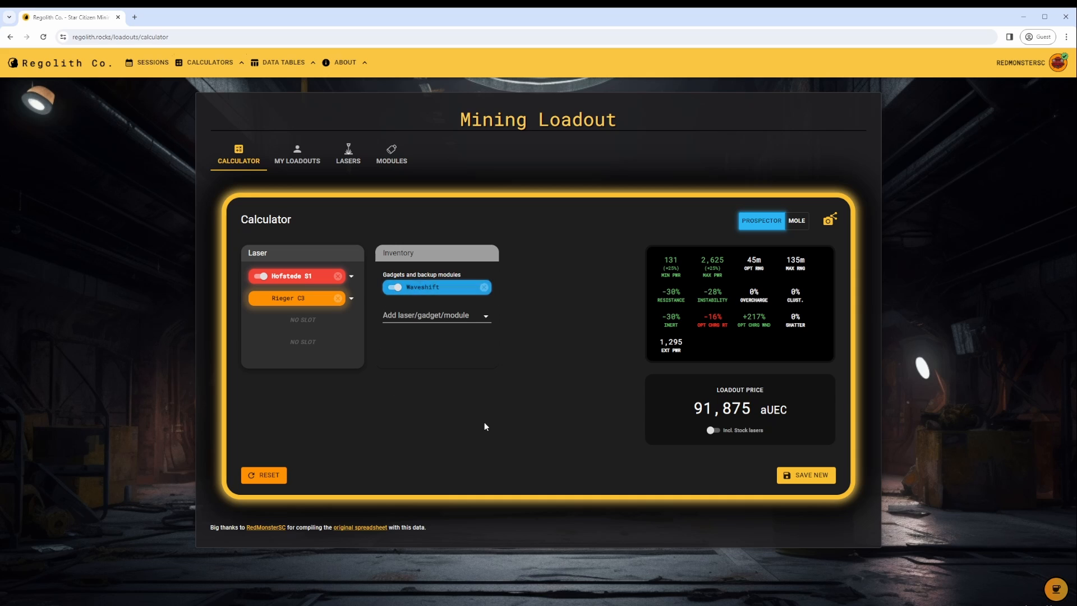
- Examine the Support Prospector loadout among the saved loadouts and close it without saving
click(310, 155)
click(280, 257)
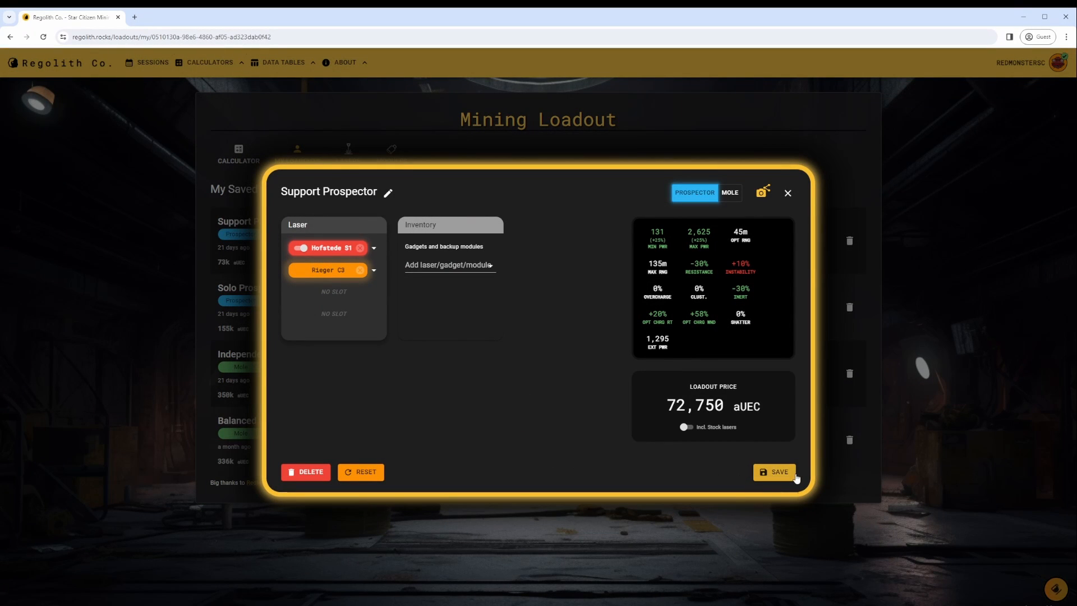
click(787, 193)
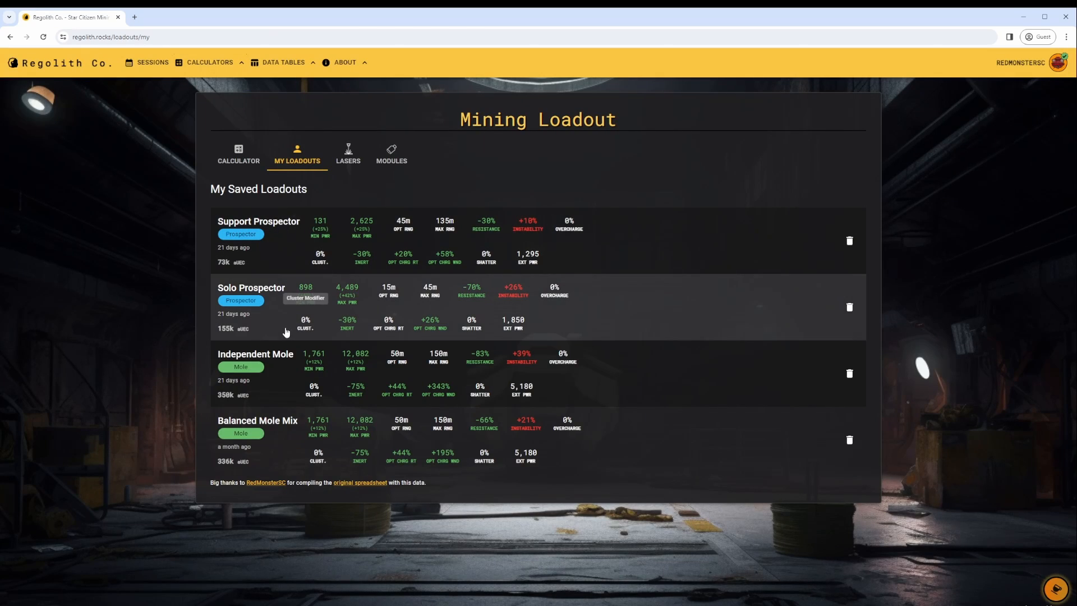
- In the saved Independent Mole loadout, toggle the Sabir gadget off and on, and activate the front turret's Surge module
click(286, 371)
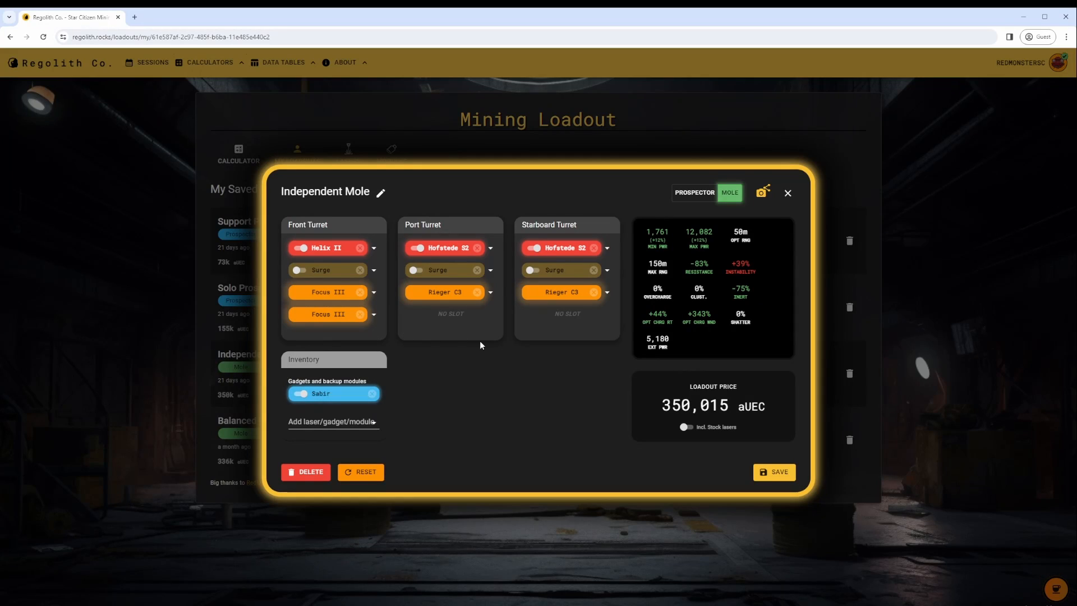
click(301, 394)
click(301, 394)
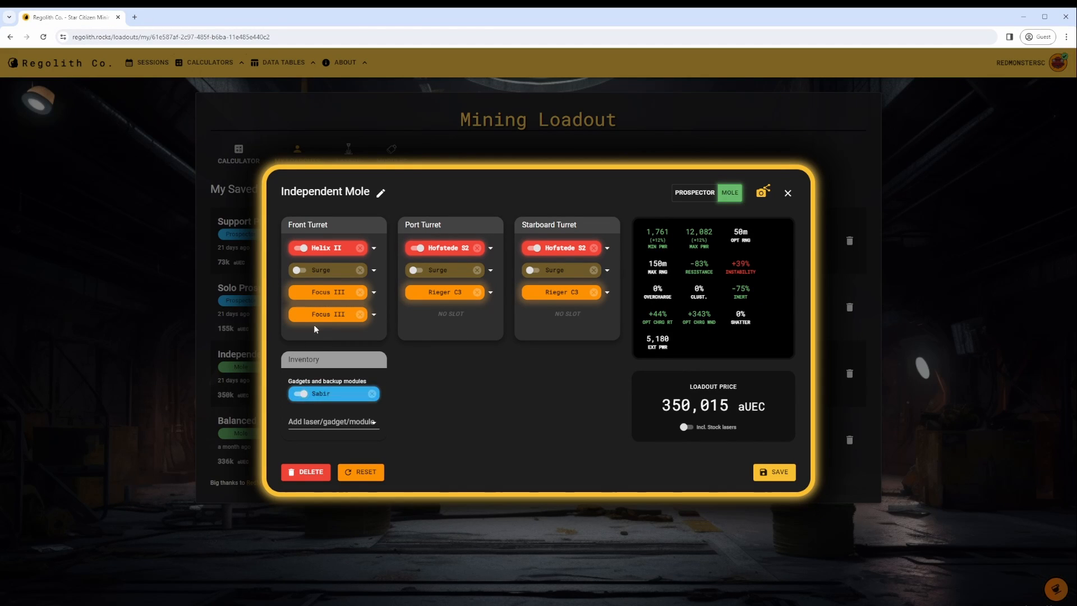
click(298, 271)
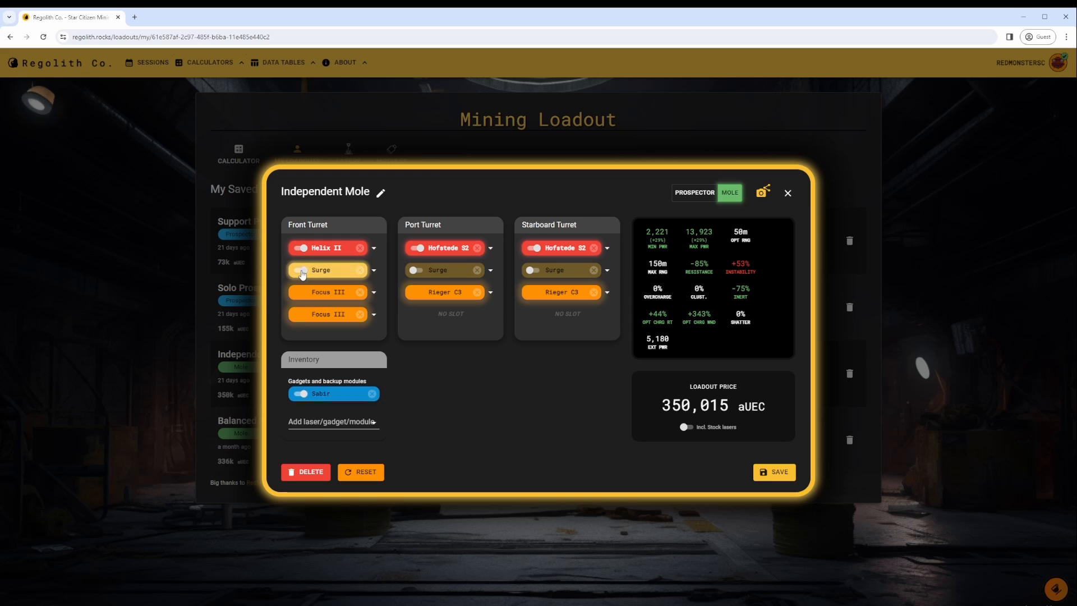
- Switch the front turret's Surge module on and off to compare the loadout stats, leaving it inactive
click(300, 272)
click(302, 272)
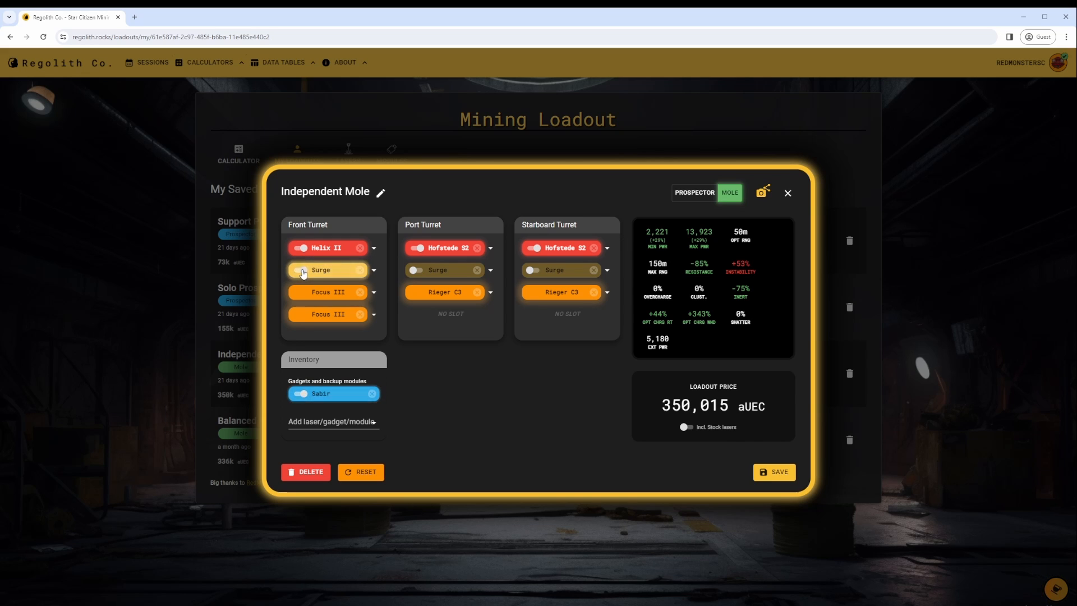
click(301, 272)
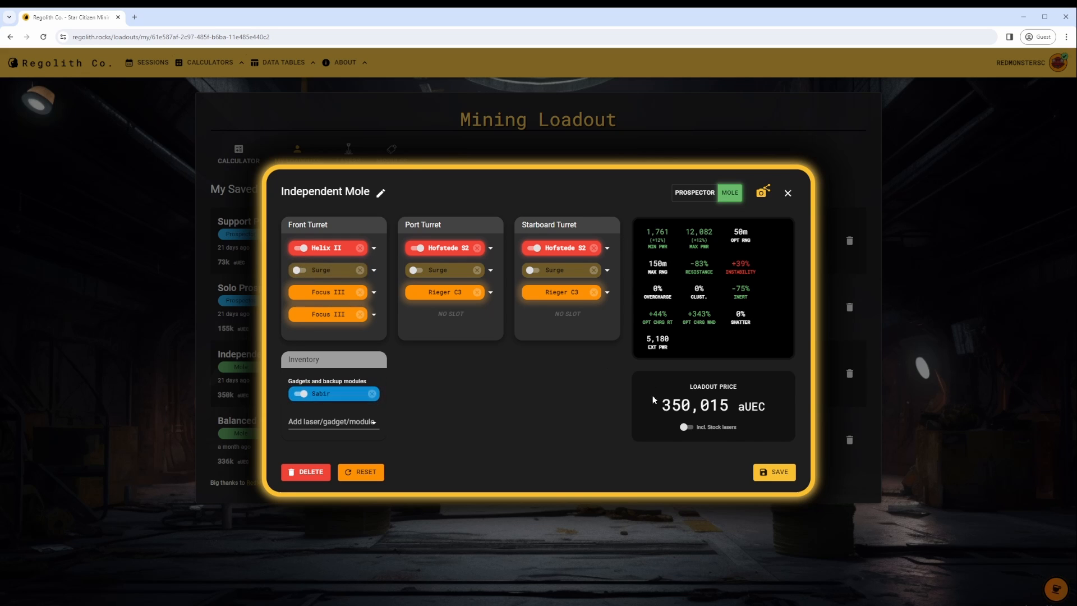
- Download a shareable snapshot of the Independent Mole loadout and close the loadout without saving
click(762, 192)
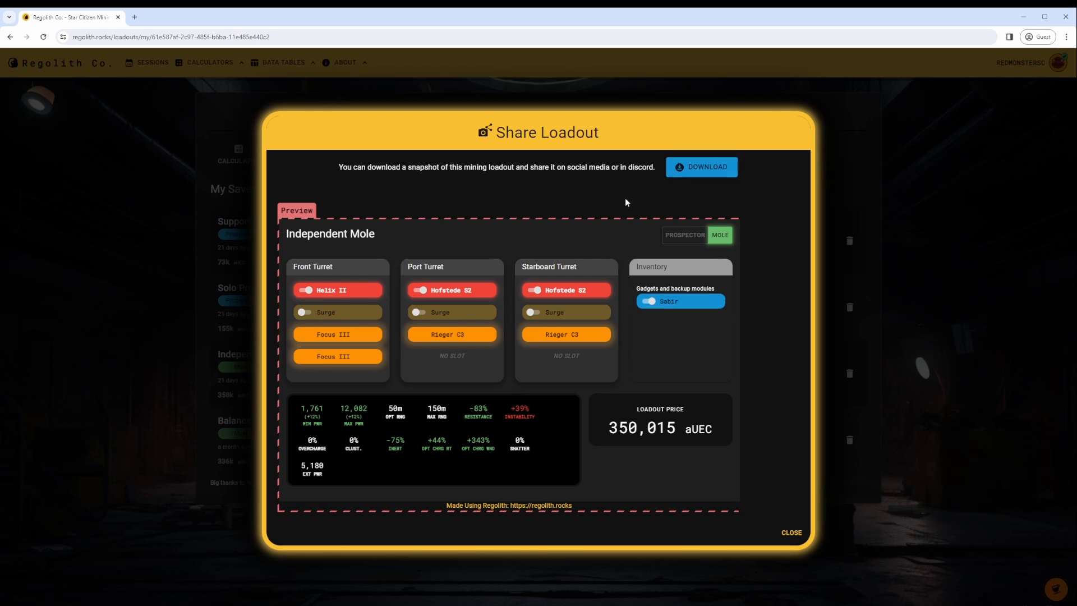
click(709, 167)
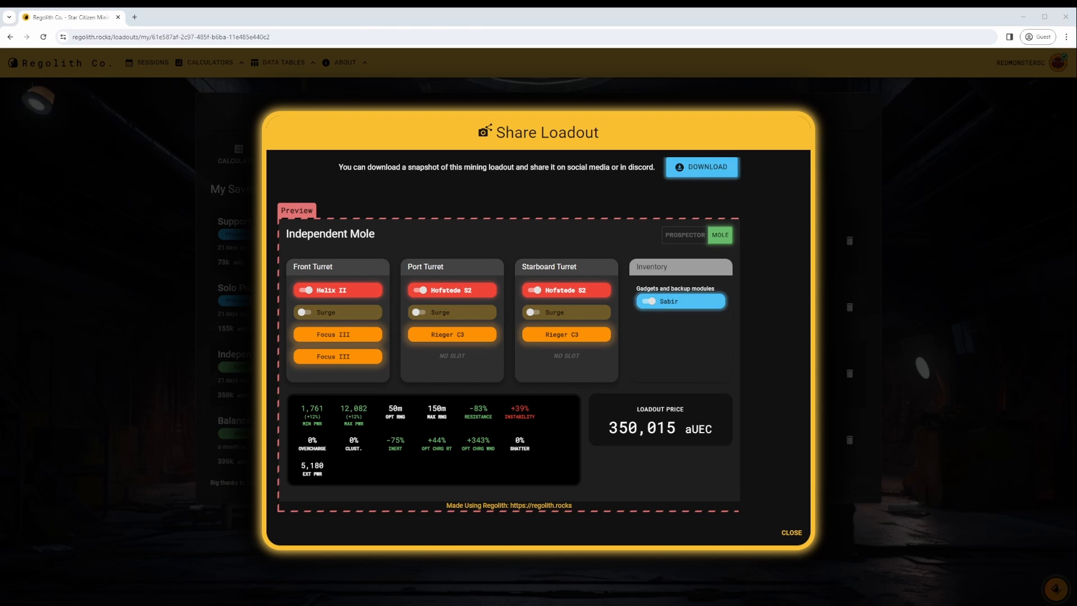
click(879, 322)
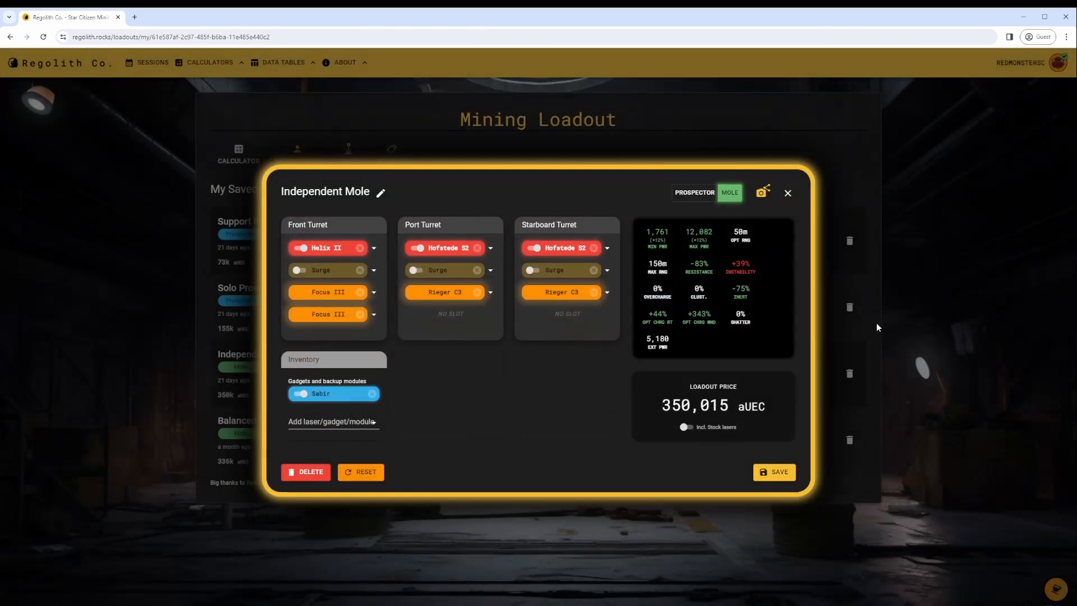
click(784, 192)
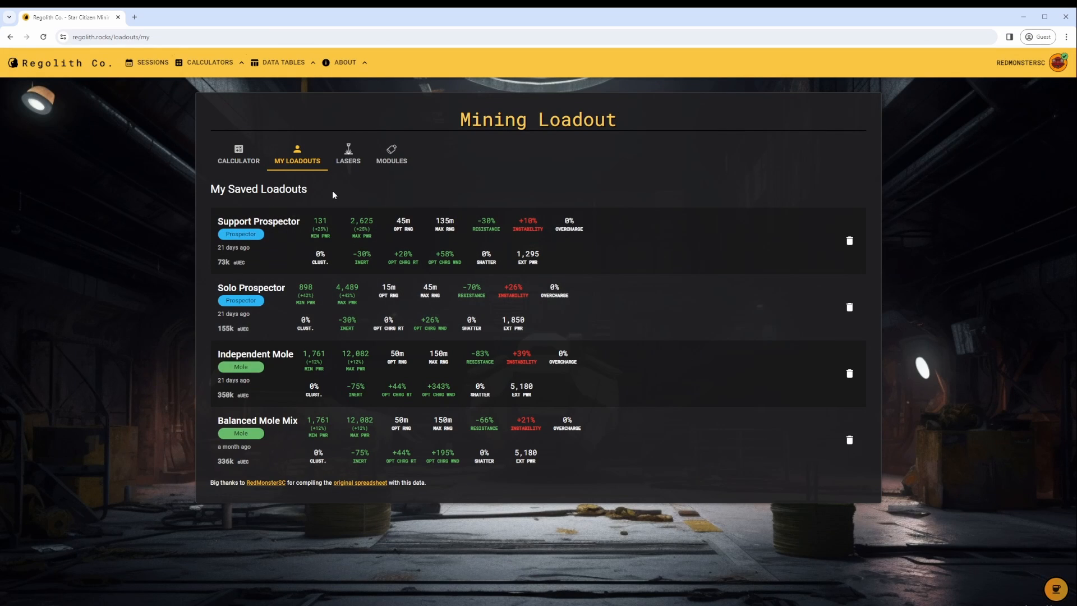
- Examine the reference tables of mining lasers and mining modules, including their stats, prices and stores
click(348, 159)
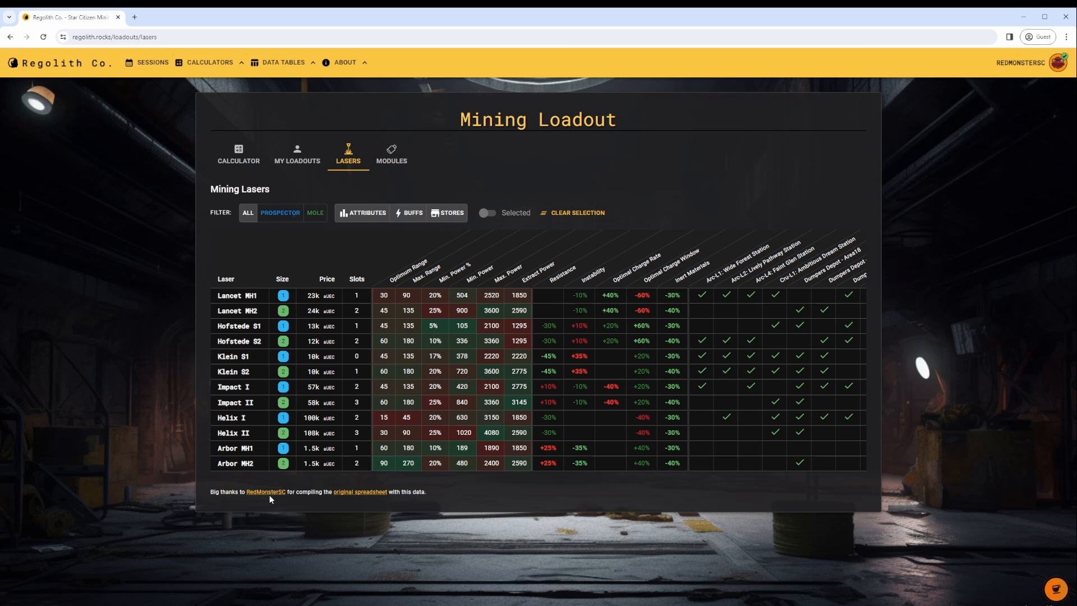
click(401, 162)
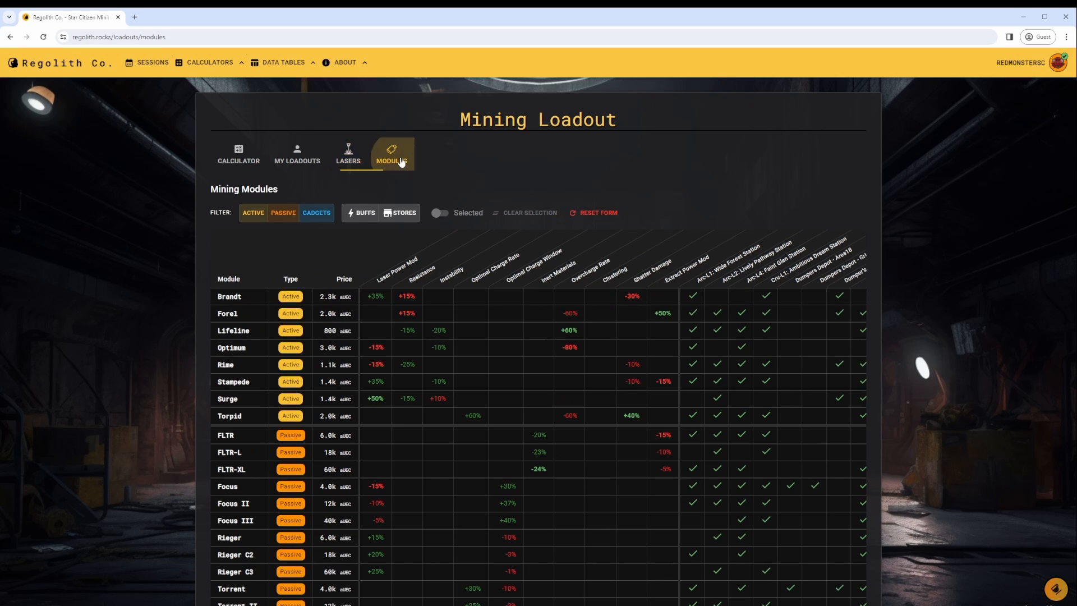
scroll(564, 400, down, 5)
scroll(566, 396, down, 1)
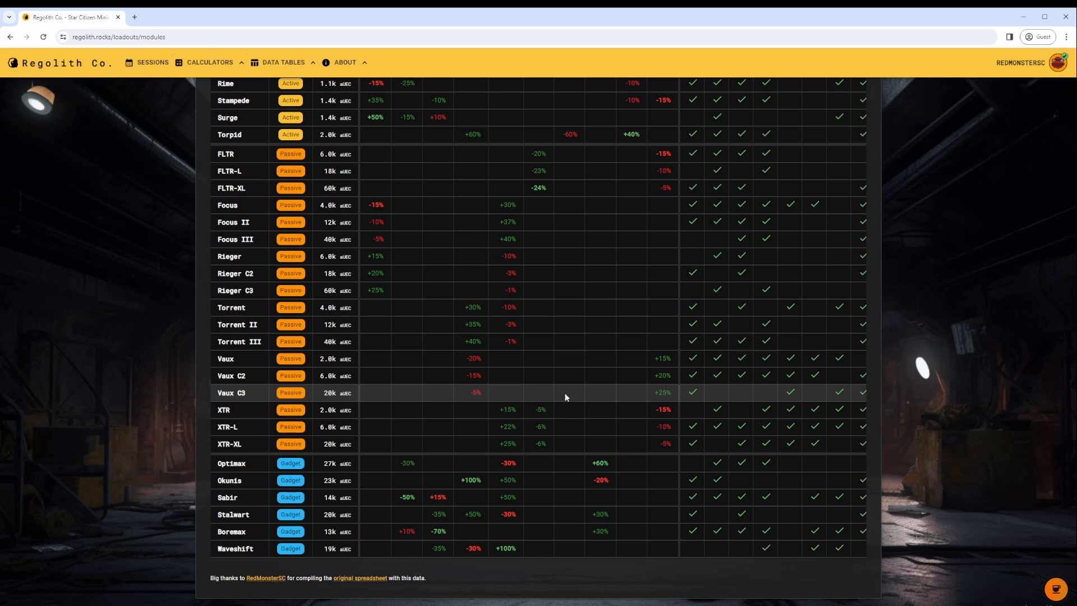
scroll(564, 392, up, 5)
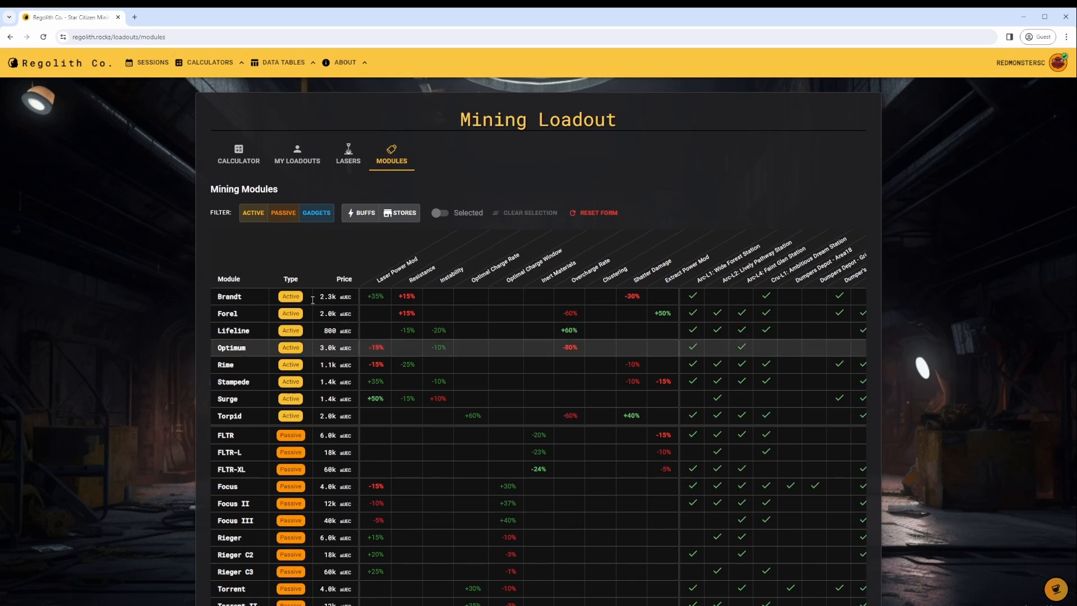
- Filter the mining modules by the active, passive and gadget types in turn, leaving only gadgets listed
click(251, 217)
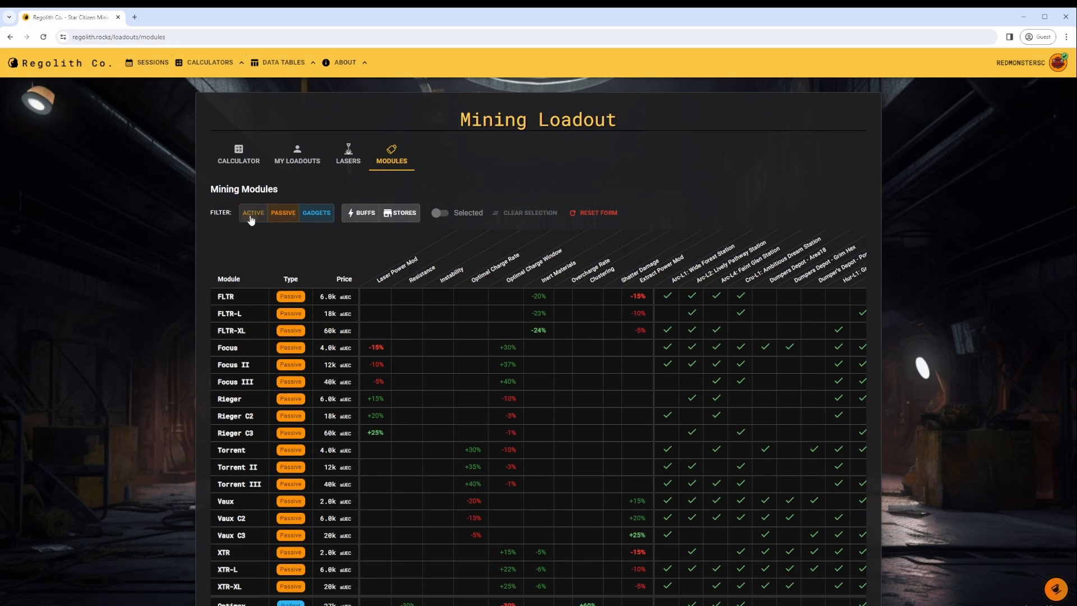
click(282, 221)
click(320, 220)
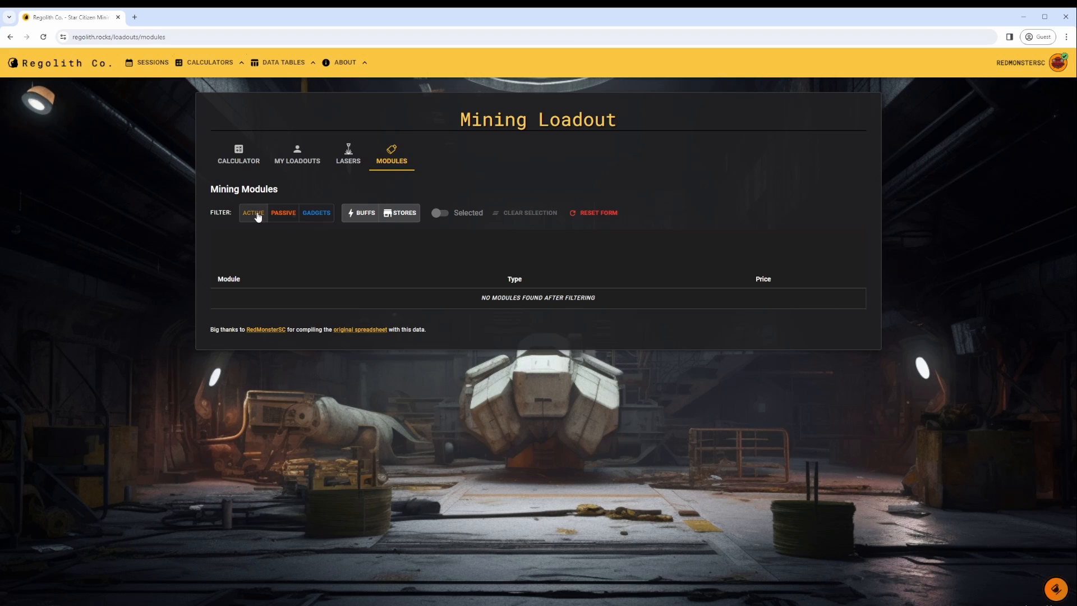
click(257, 217)
click(254, 217)
click(283, 217)
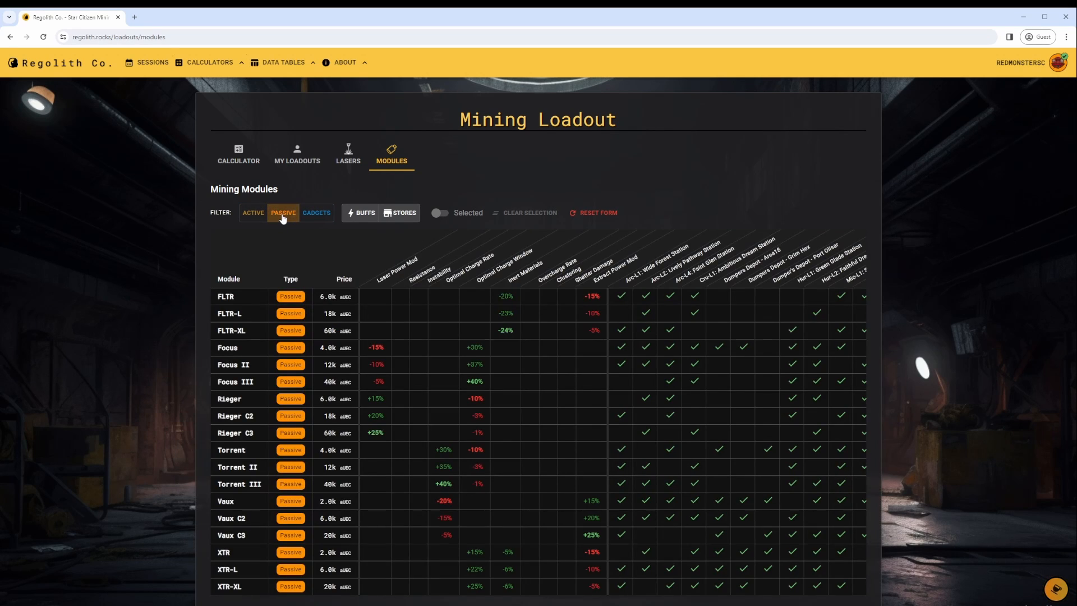
click(283, 216)
click(315, 218)
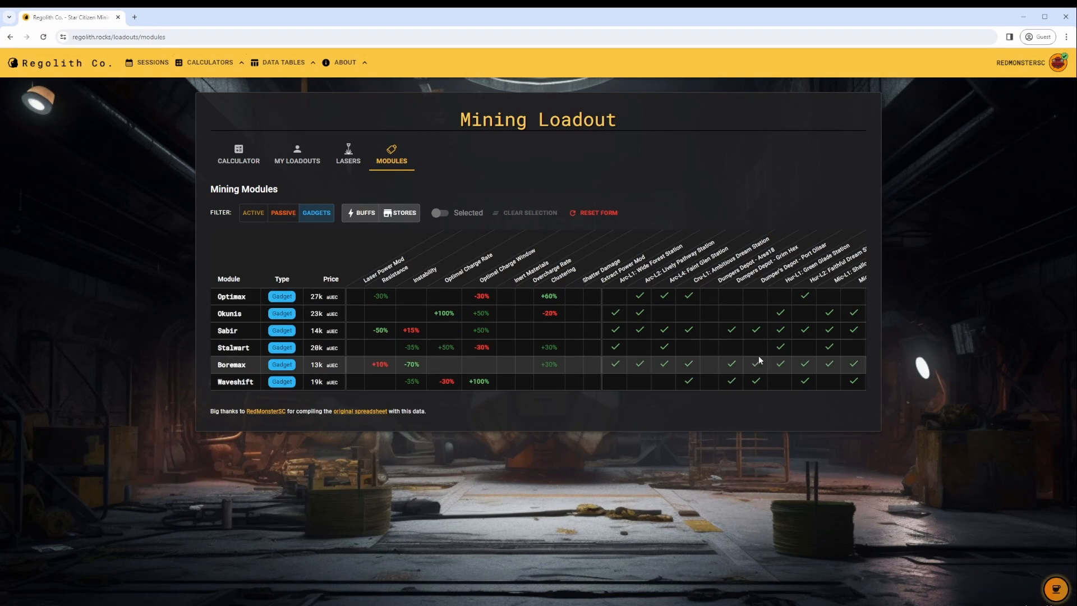
- Examine which stores sell each gadget across the full width of the modules table
drag(839, 291, 945, 307)
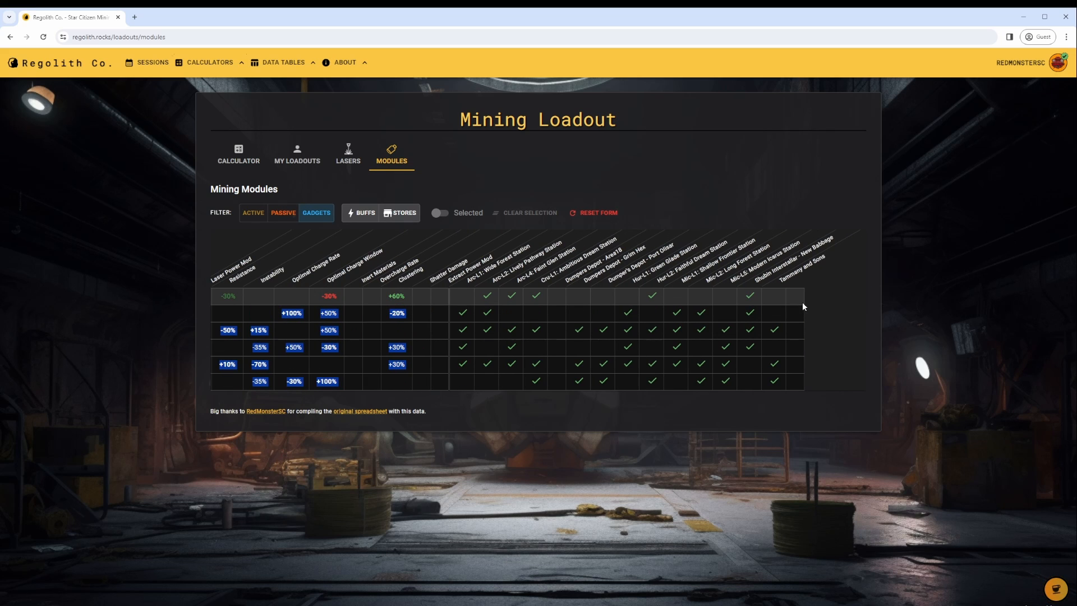
click(550, 405)
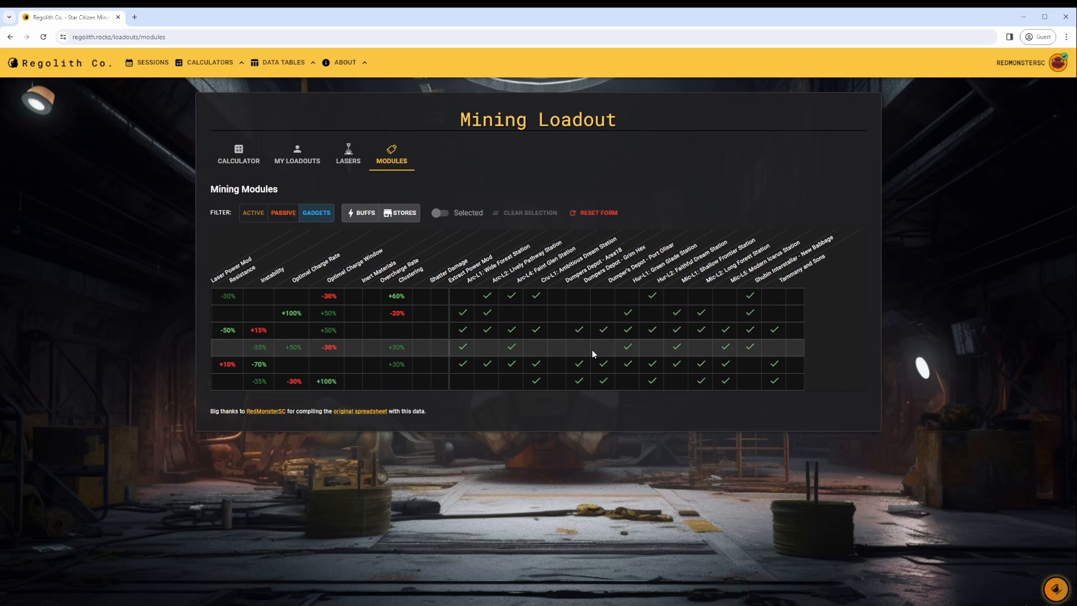
scroll(499, 329, left, 3)
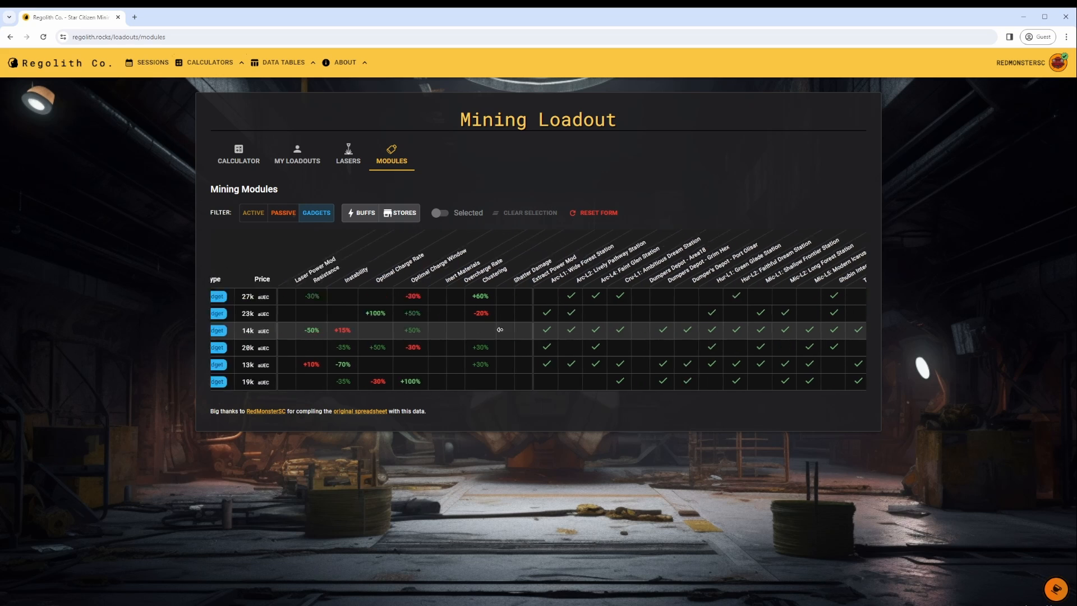
scroll(499, 329, left, 2)
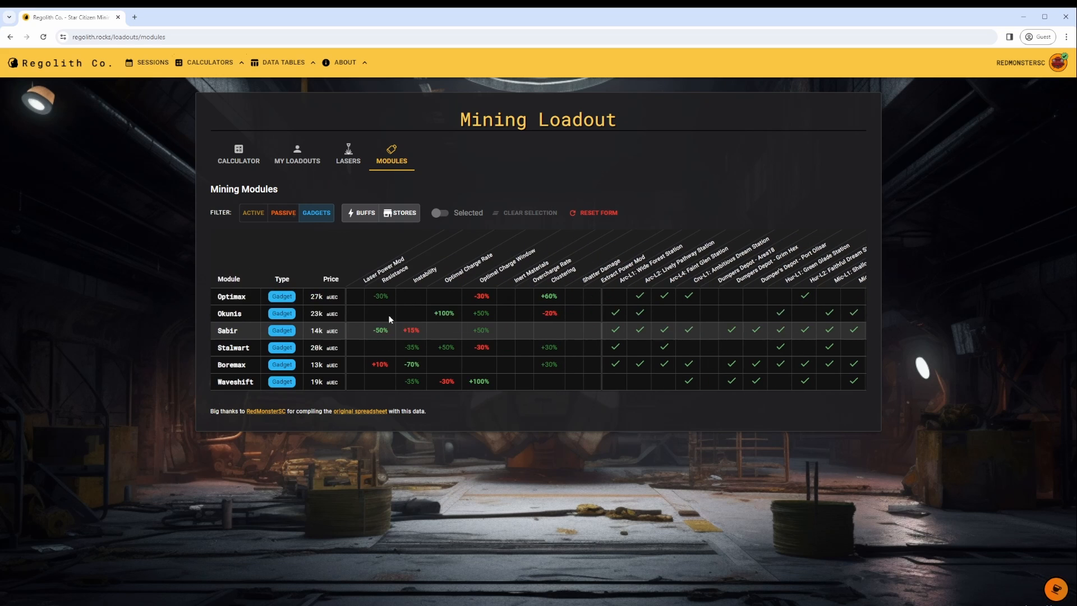
- Open the Market Price Calculator and replace Agricium with 28 SCU of Bexalite in the ore selection
click(247, 154)
click(213, 61)
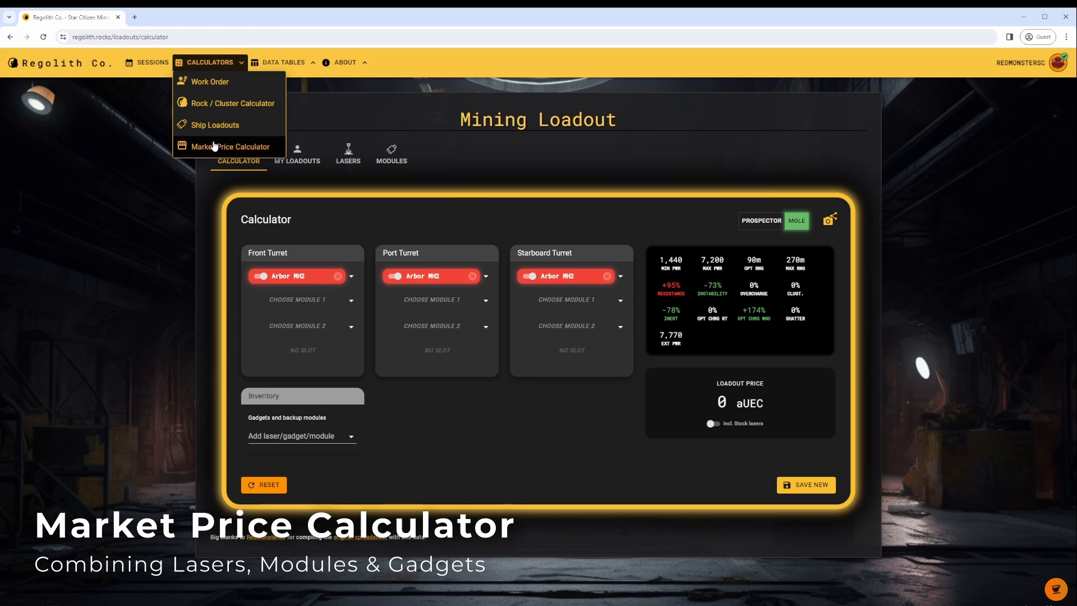
click(213, 145)
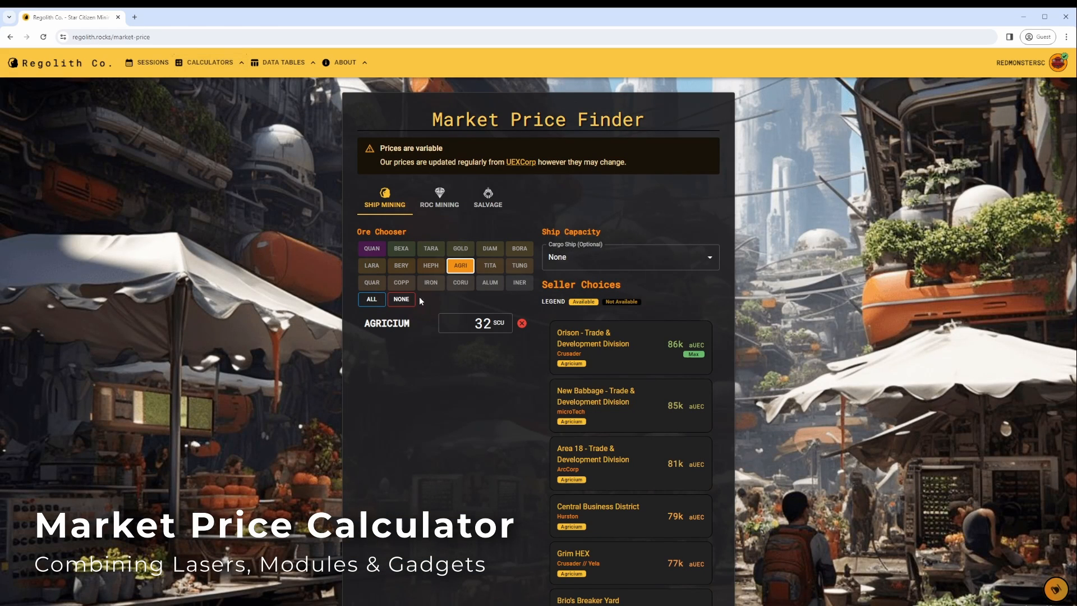
click(401, 248)
click(460, 266)
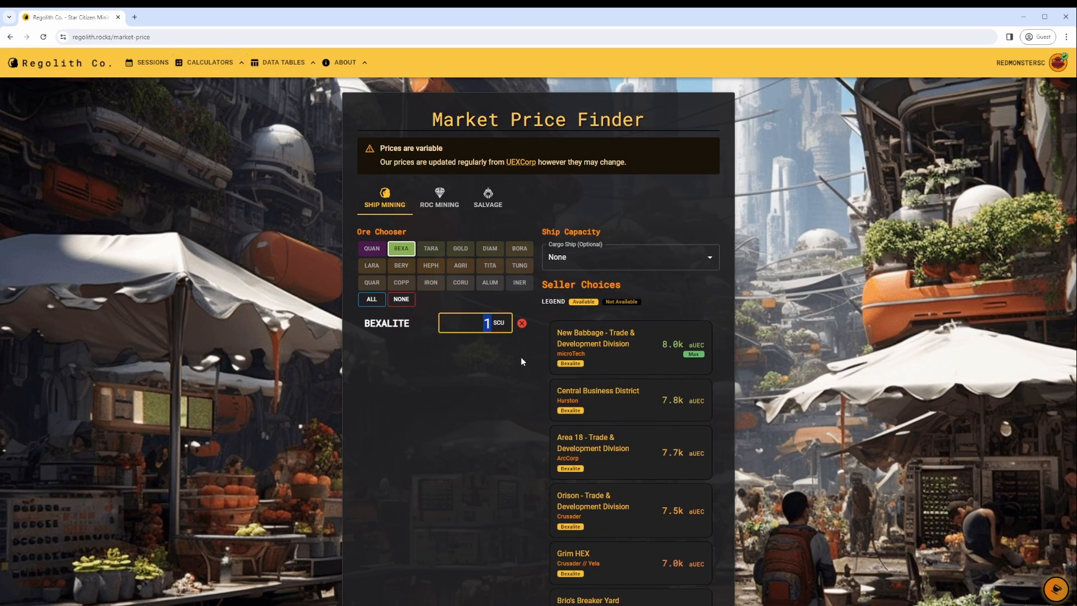
text(28)
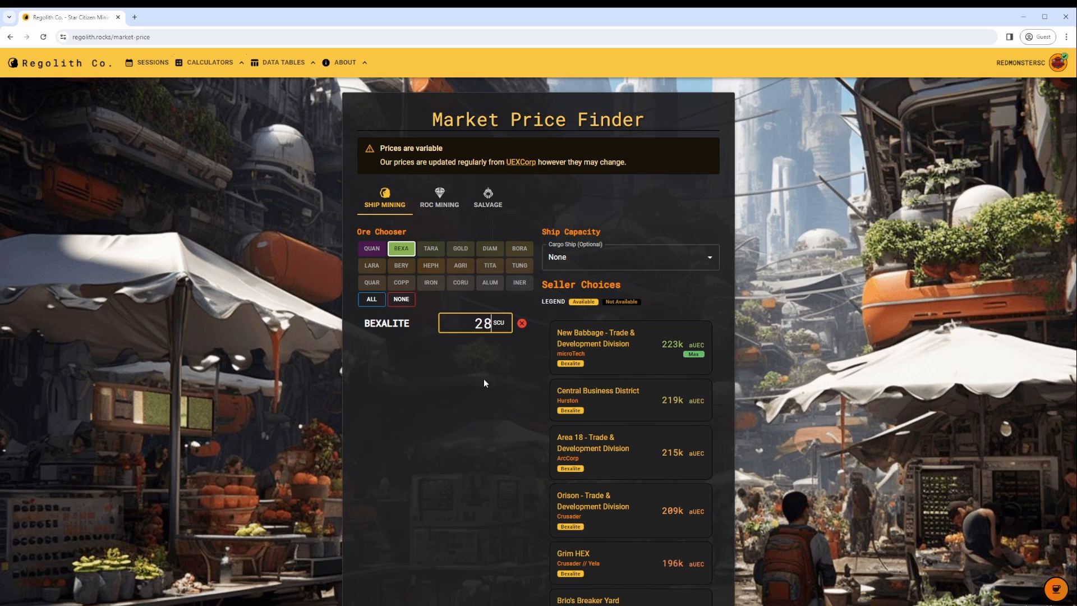
- Add 42 SCU of Gold, 14 SCU of Aluminum and 19 SCU of Hephaestanite to the ores being priced
click(460, 248)
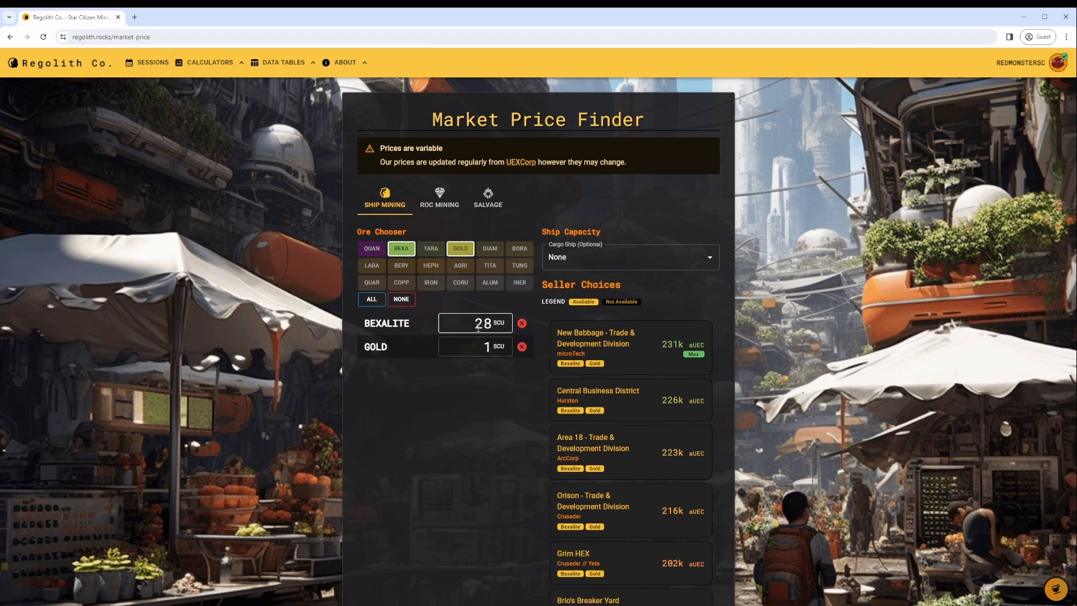
text(42)
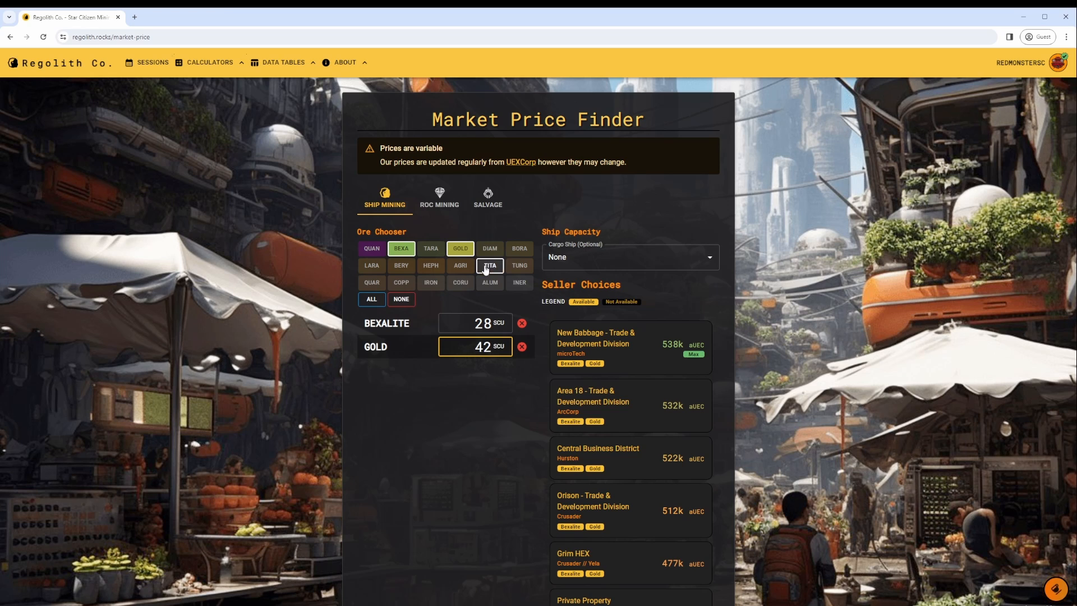
click(496, 283)
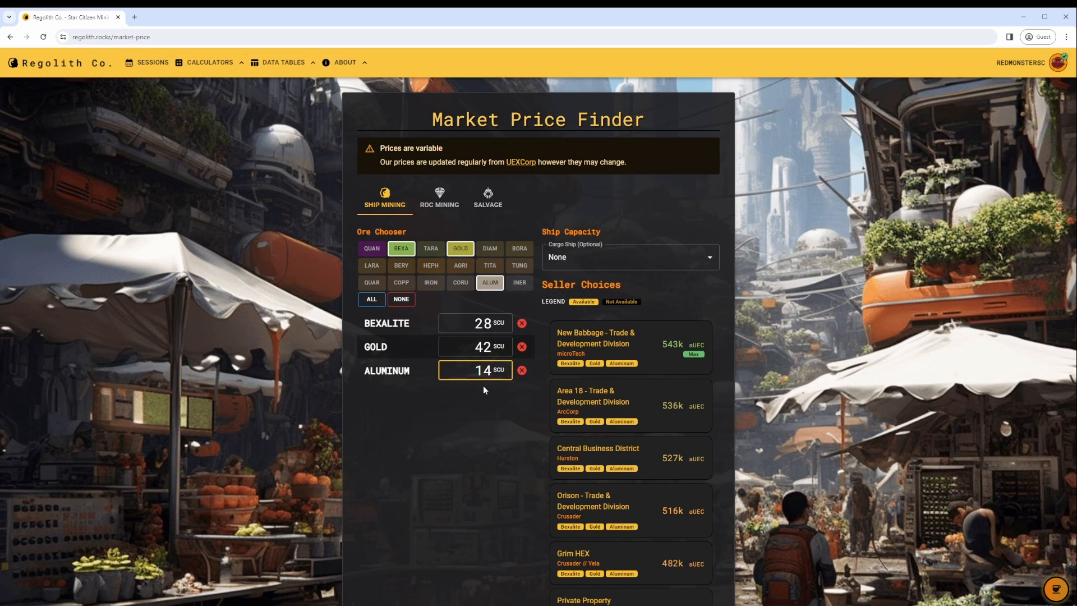
click(431, 266)
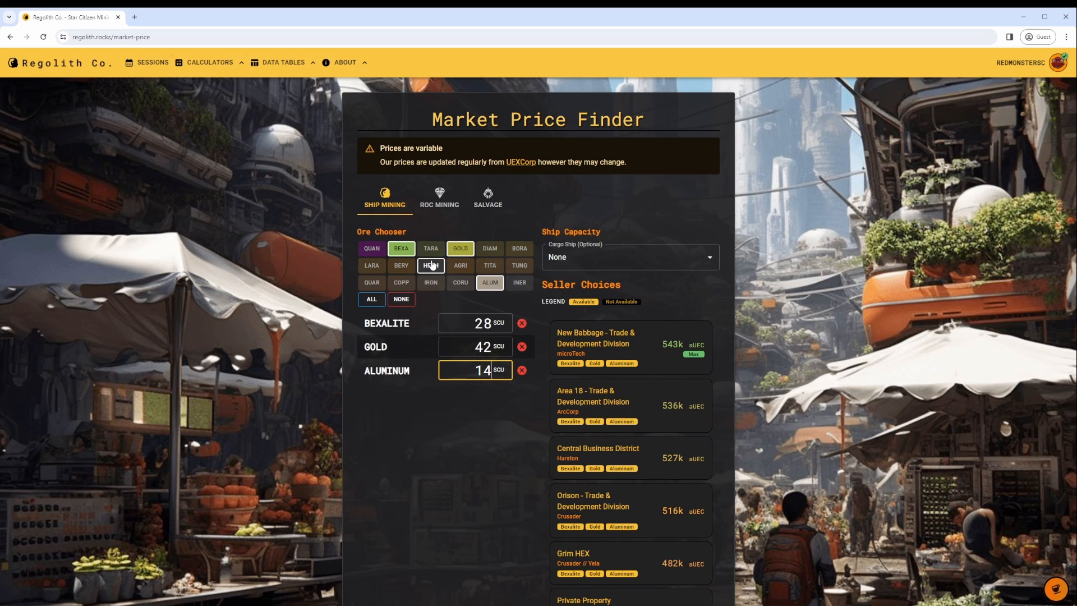
drag(463, 395, 496, 392)
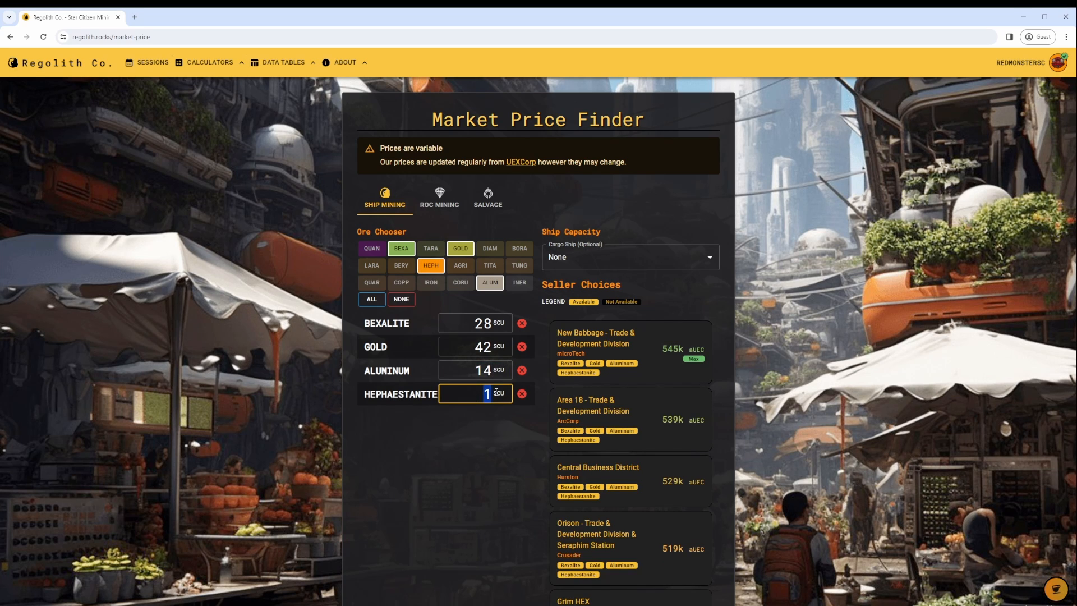
text(19)
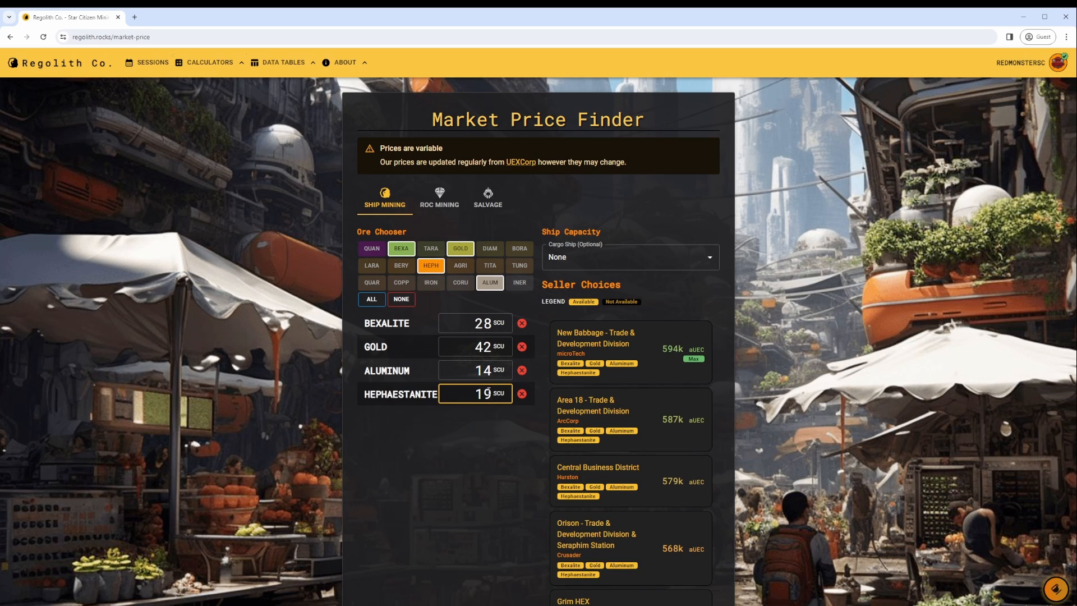
click(474, 513)
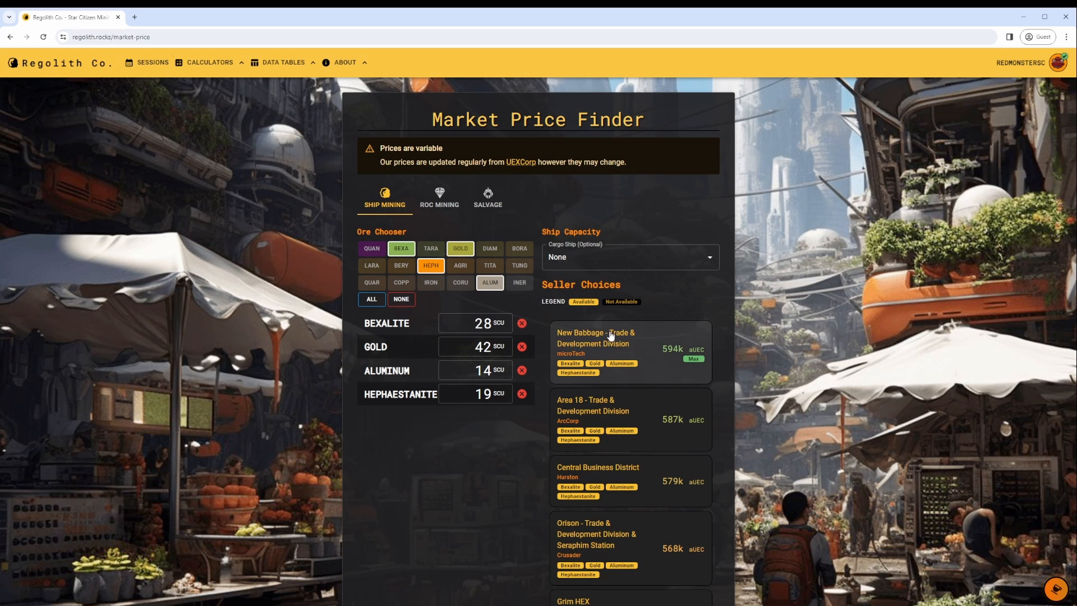
- Review the seller choices for the ores and set the optional cargo ship to C2 Hercules Starlifter
scroll(646, 337, down, 3)
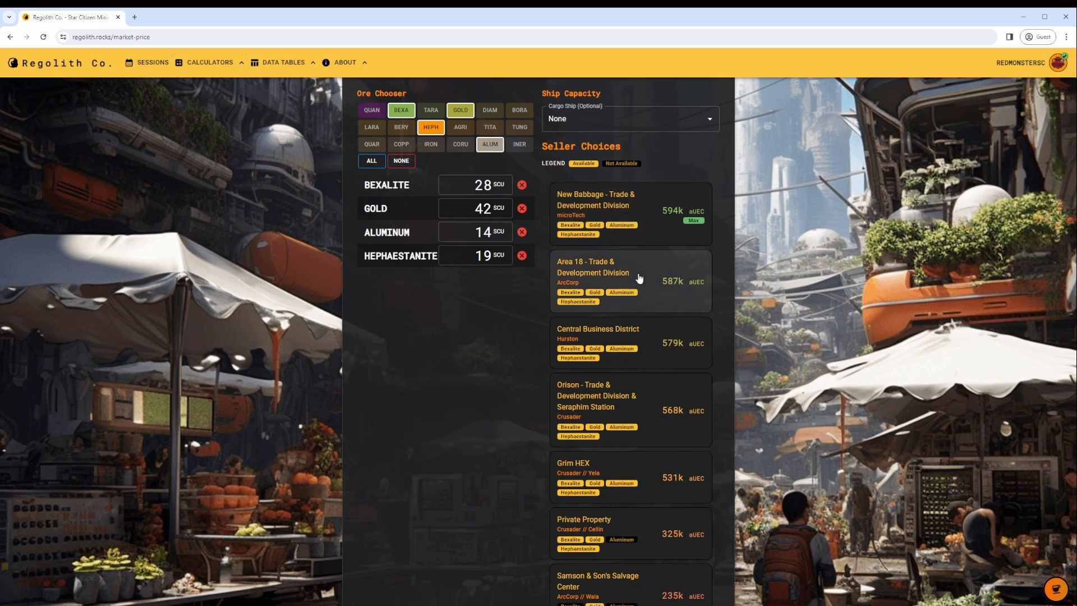
scroll(639, 280, up, 3)
click(661, 256)
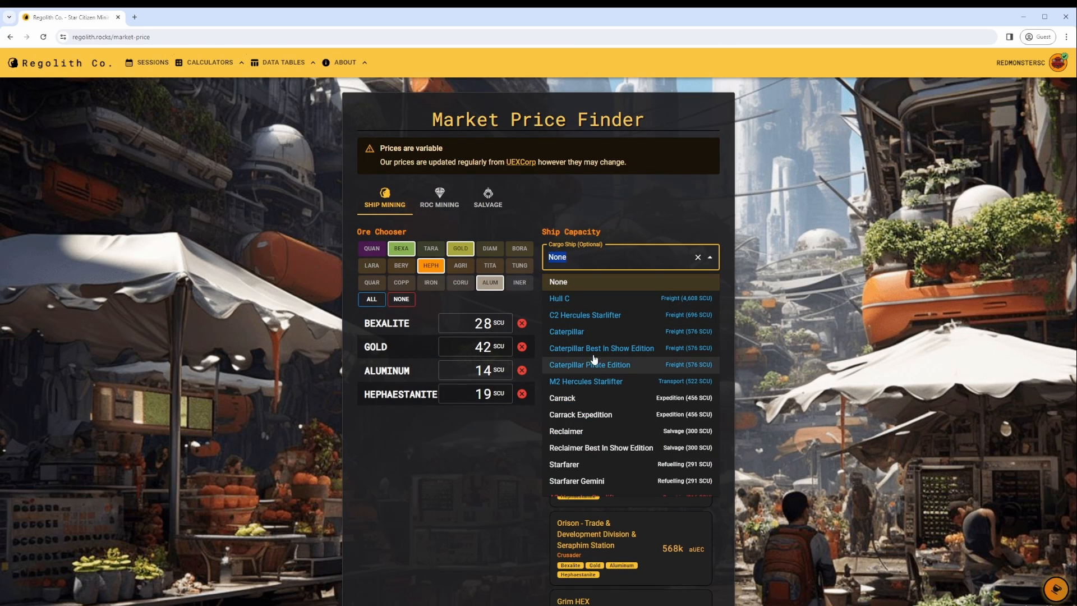
click(599, 315)
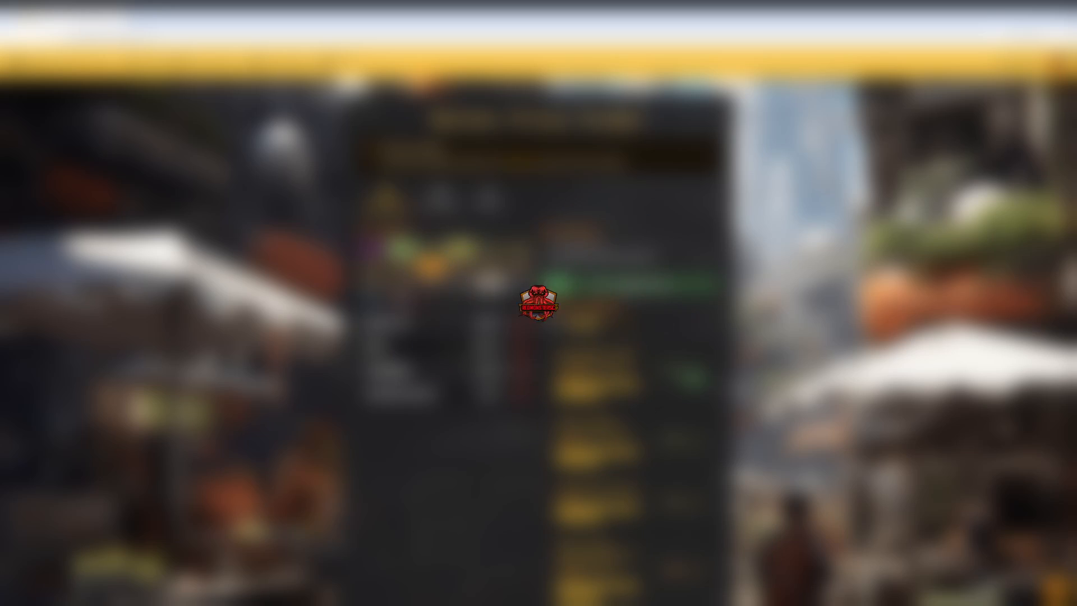
- In the sessions list, toggle the active-only filter on and off, and create a new session
click(151, 63)
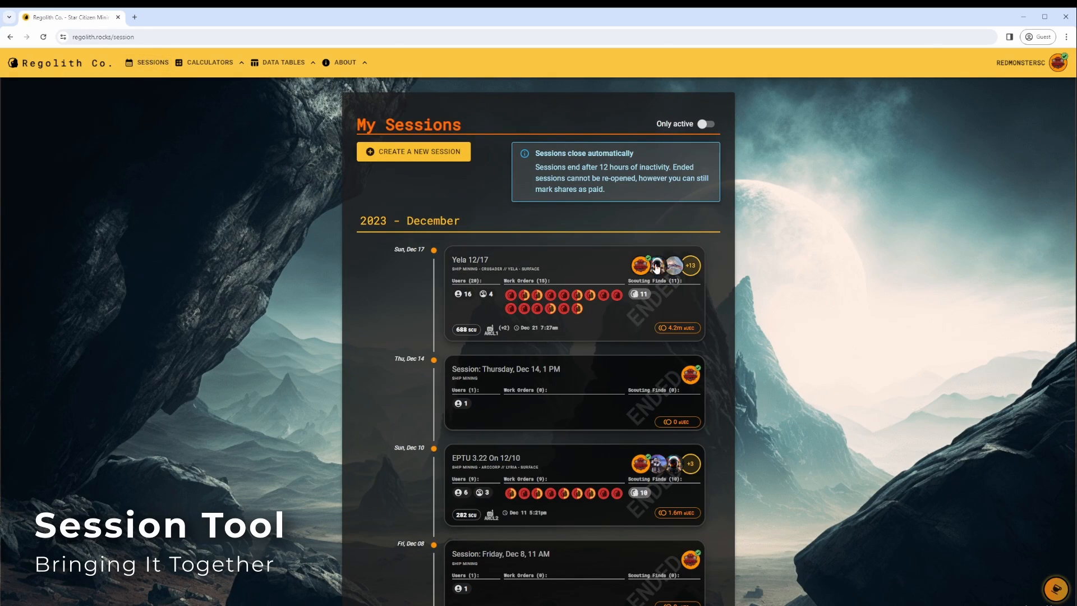
click(708, 124)
click(709, 124)
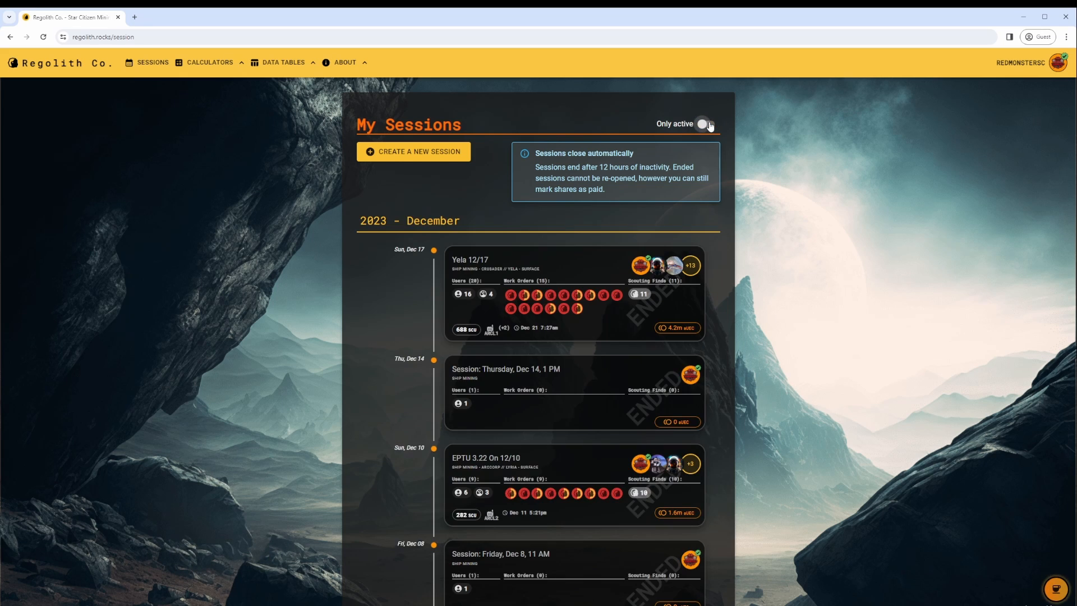
click(424, 150)
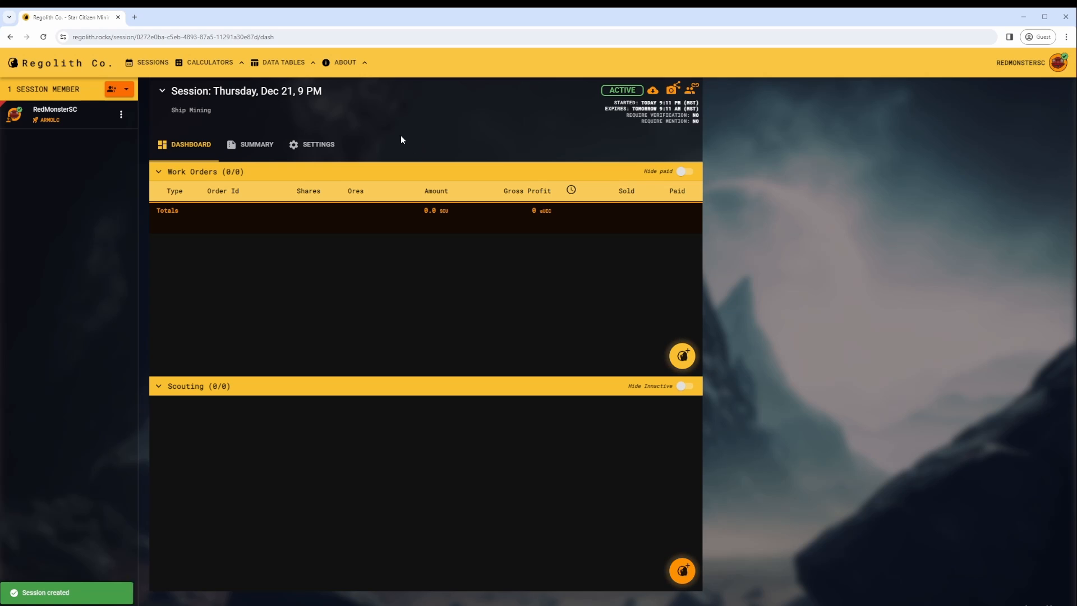
- Open the new session's settings and add the first crew member to the session by username
click(319, 143)
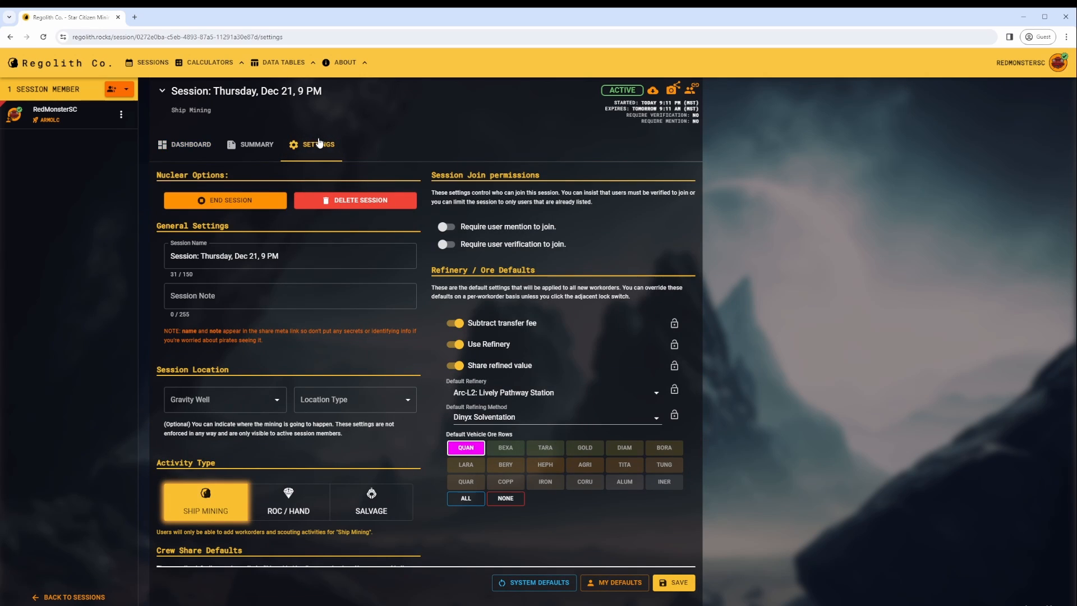
click(128, 92)
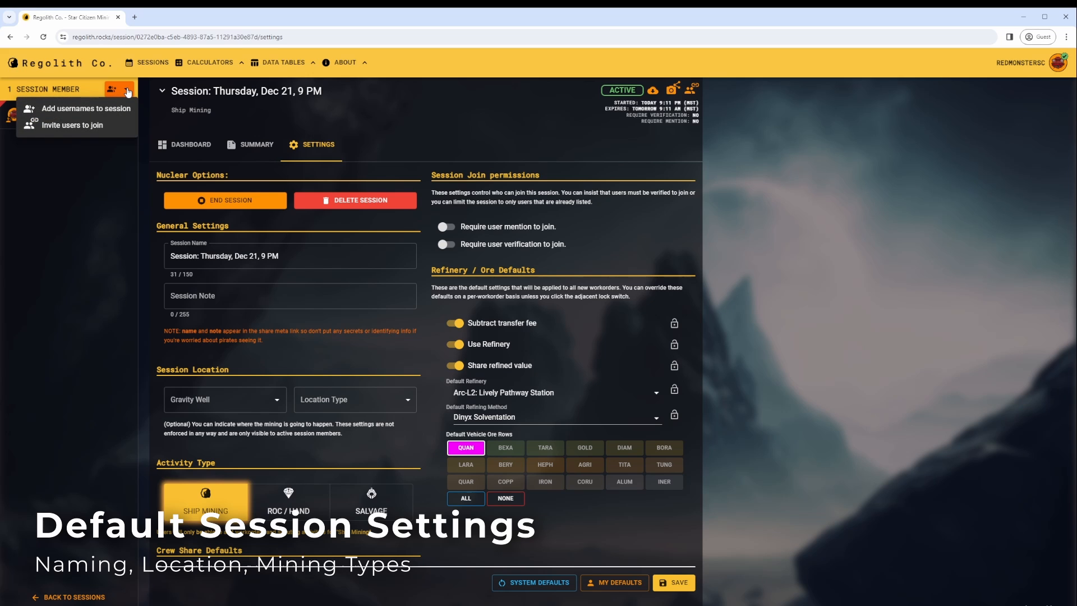
click(123, 103)
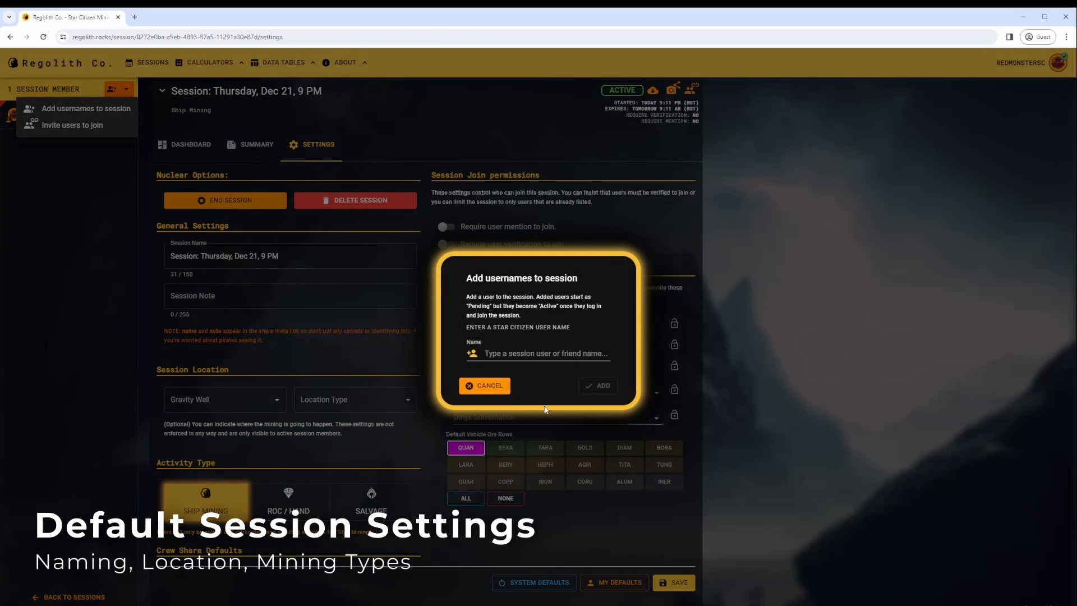
click(532, 352)
text(Raychaser)
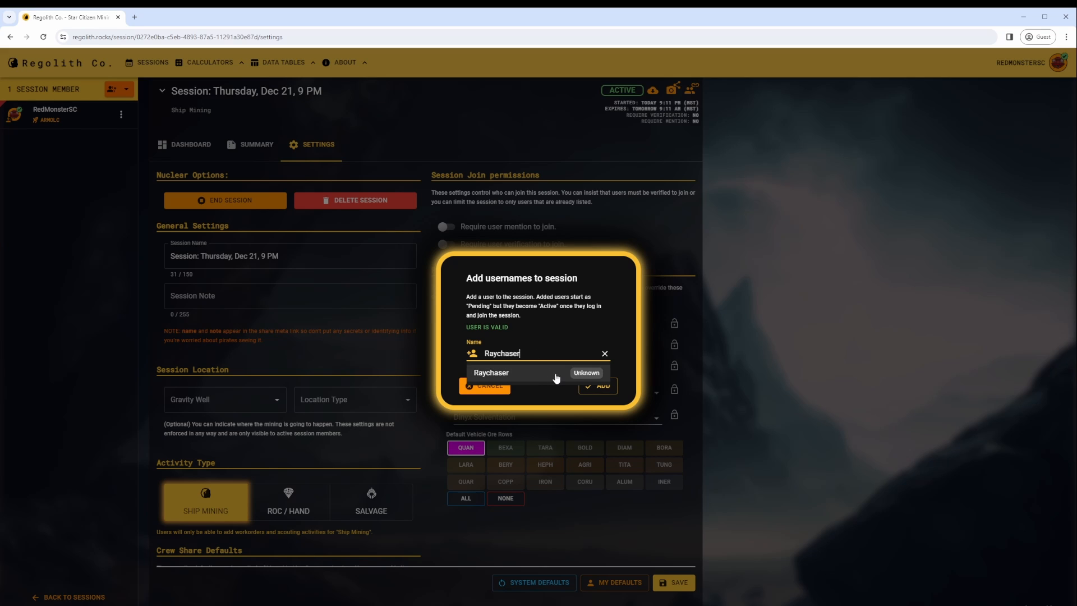
click(598, 380)
- Add two more crew members to the session by username
click(116, 97)
click(123, 104)
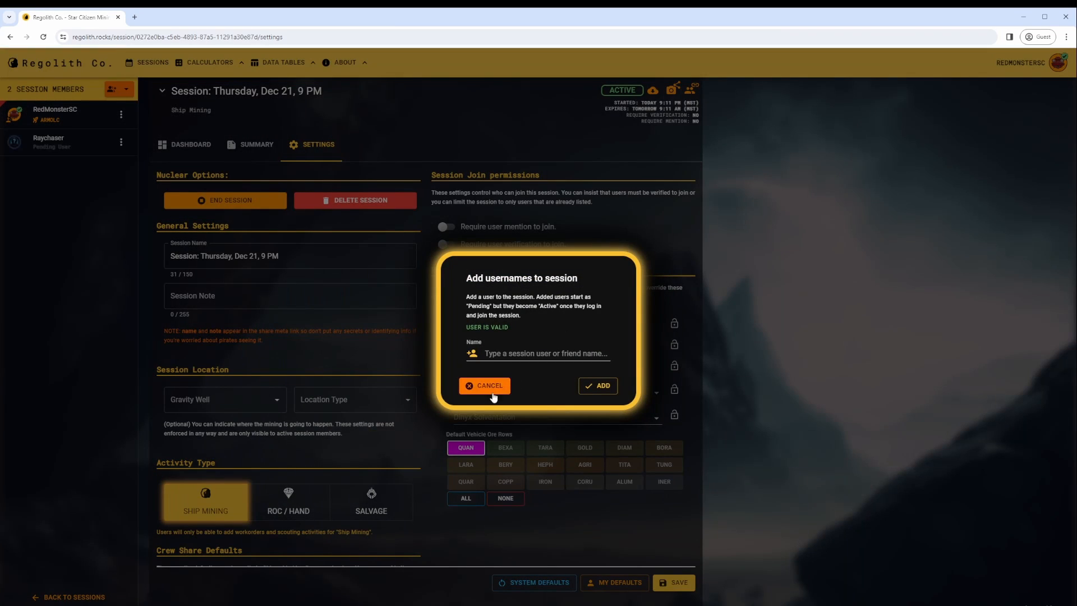
click(532, 352)
text(Soulbite)
click(562, 374)
click(513, 353)
text(Travian)
click(561, 374)
- Add the last two crew members' usernames to complete the session's member list
click(117, 91)
click(526, 352)
text(Roy)
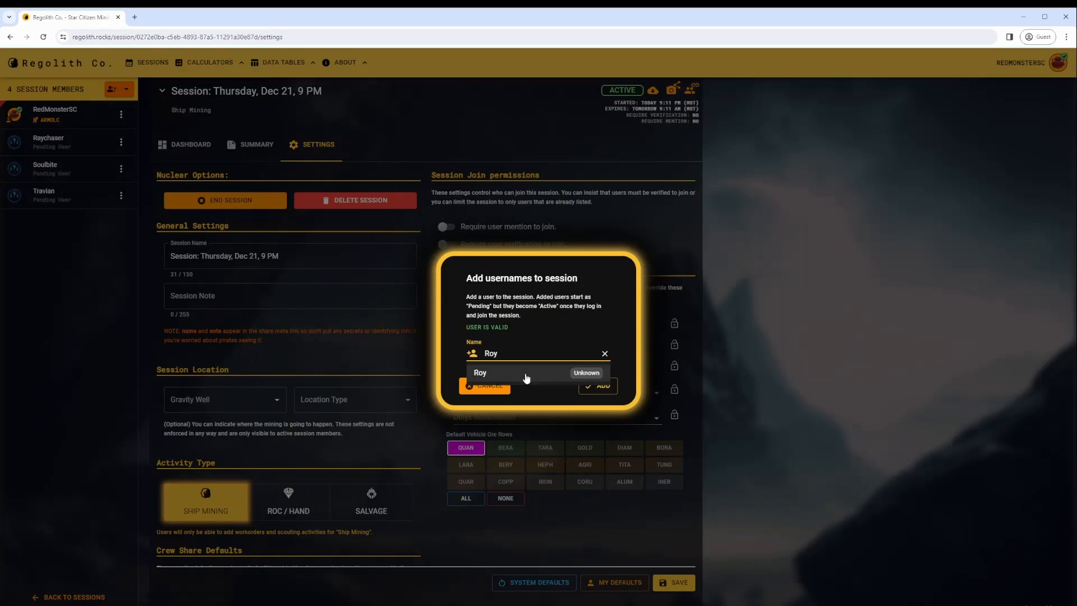
click(526, 375)
click(116, 91)
click(526, 352)
text(Promethius)
click(525, 373)
- Set the session location to the Crusader // Cellin gravity well with Surface as the location type
scroll(550, 374, down, 3)
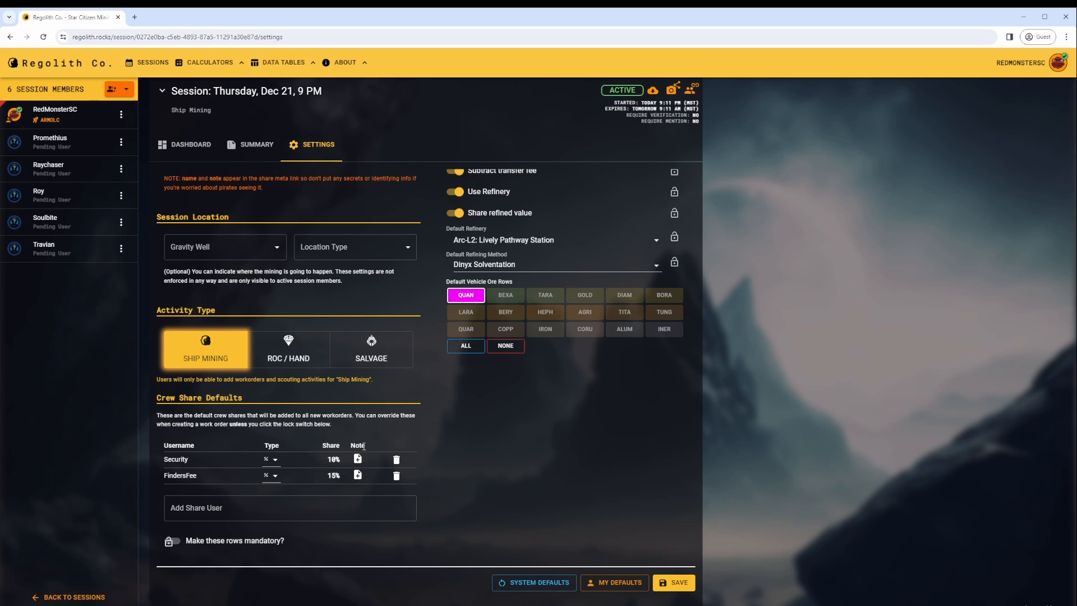
scroll(498, 280, up, 2)
click(227, 344)
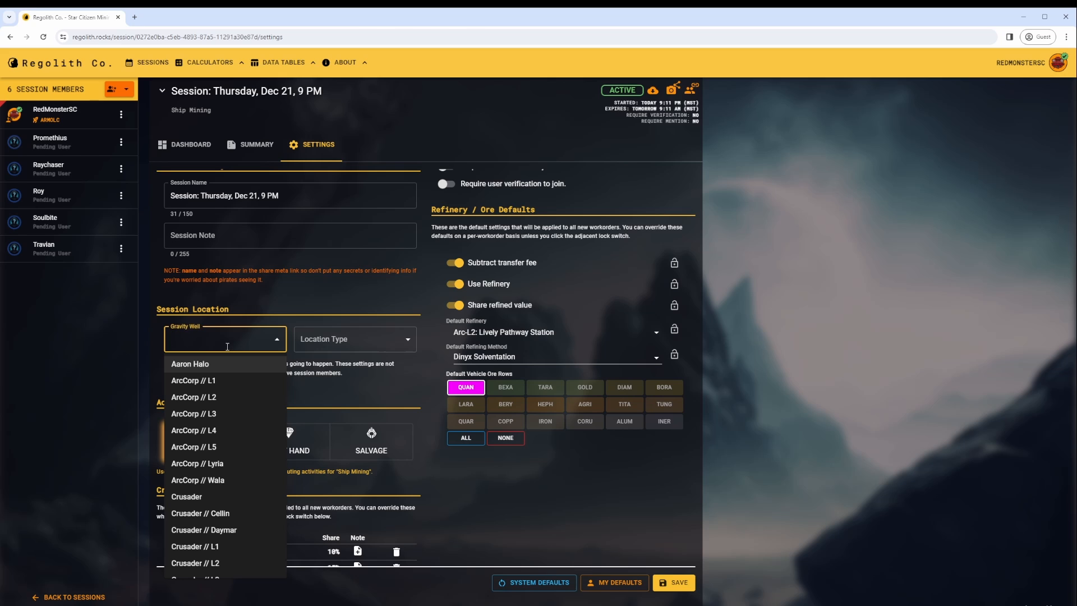
scroll(240, 444, down, 4)
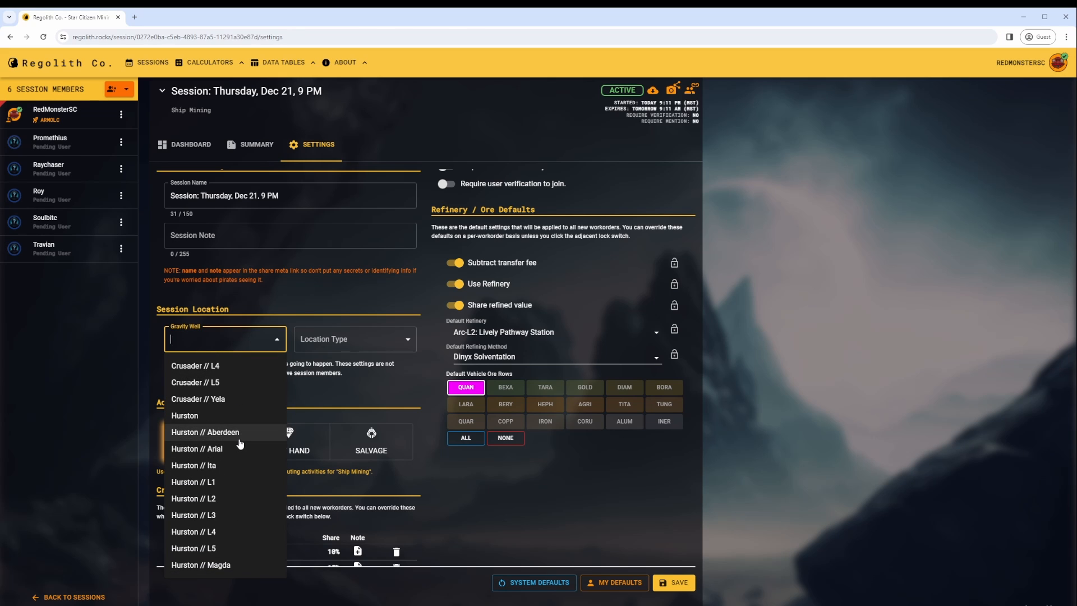
scroll(240, 444, down, 3)
scroll(237, 436, up, 6)
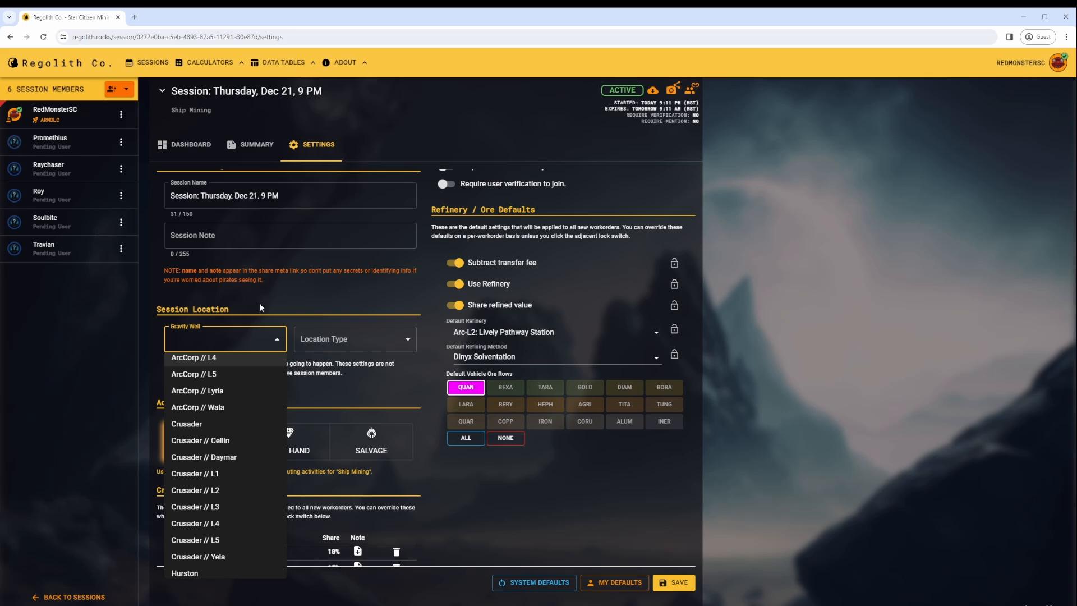
click(219, 440)
click(370, 351)
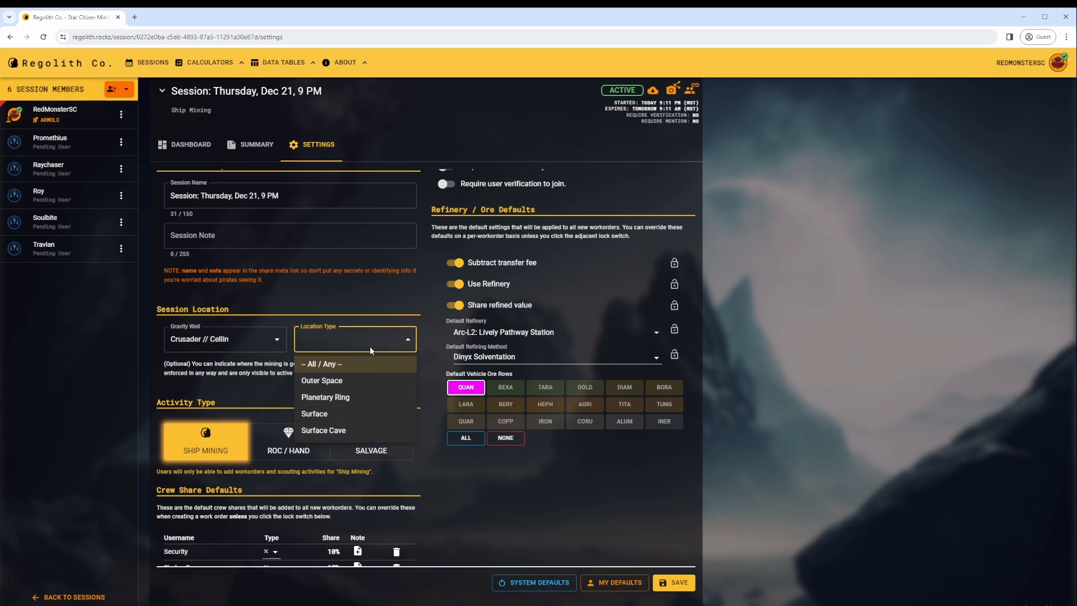
click(325, 414)
- Rename the session as "Cellin Surface Mining Demo"
triple_click(250, 201)
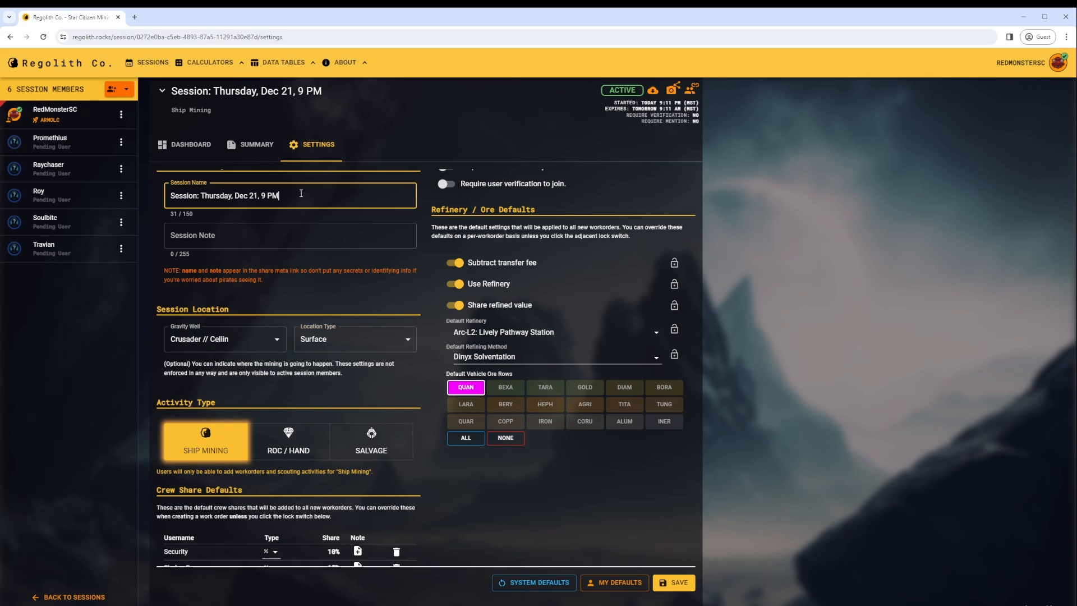
scroll(251, 201, up, 1)
text(Cellin Surace M)
key(BackSpace)
key(BackSpace)
key(BackSpace)
key(BackSpace)
key(BackSpace)
text(face Mining Demo)
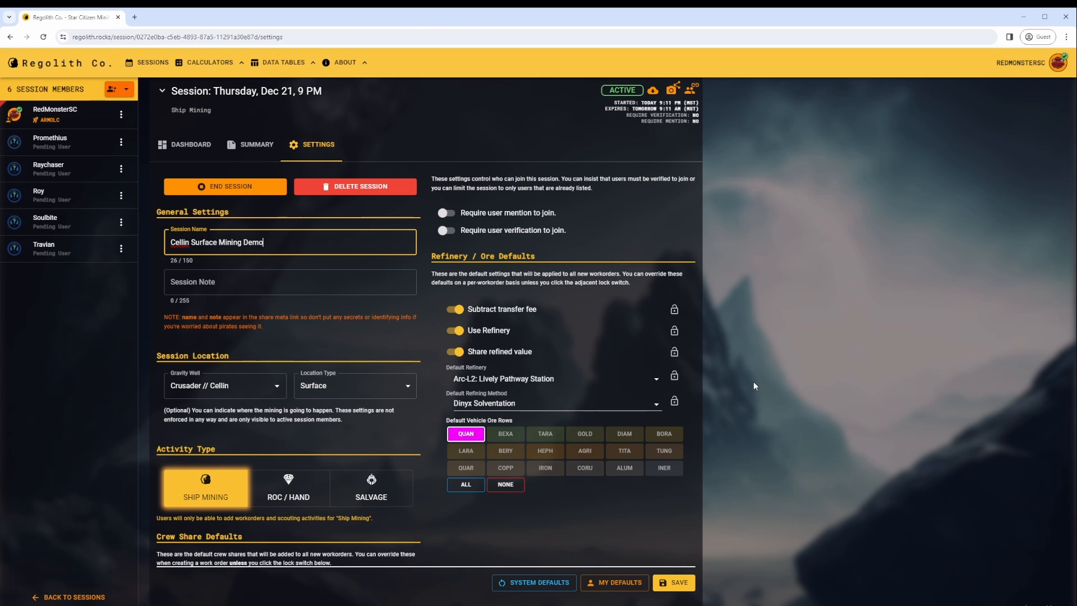
click(715, 383)
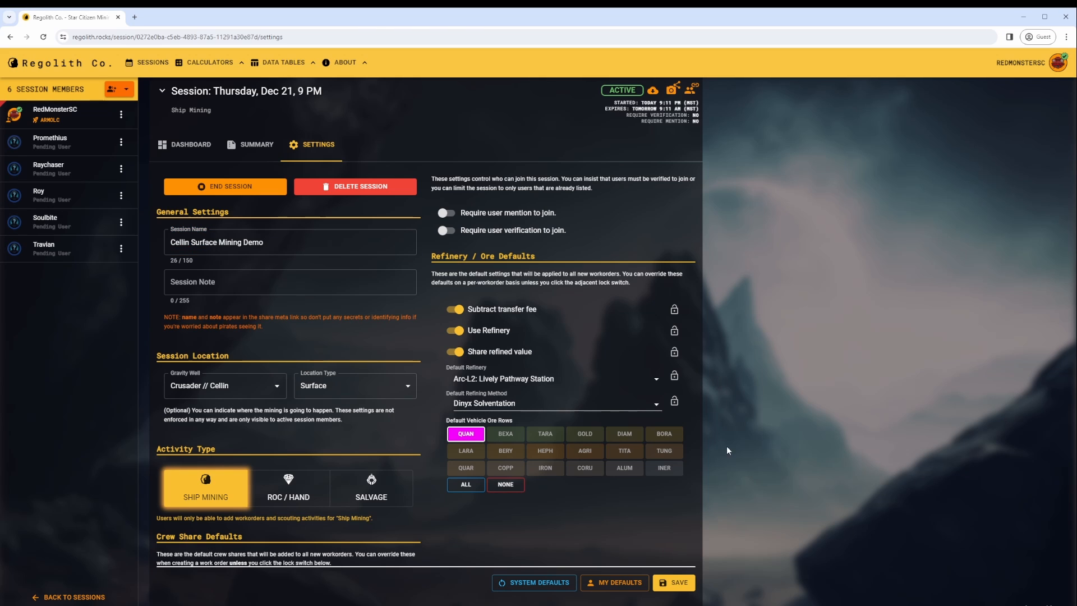
- Add Bexalite, Taranite and Gold to the default vehicle ore rows and save the session settings
click(505, 433)
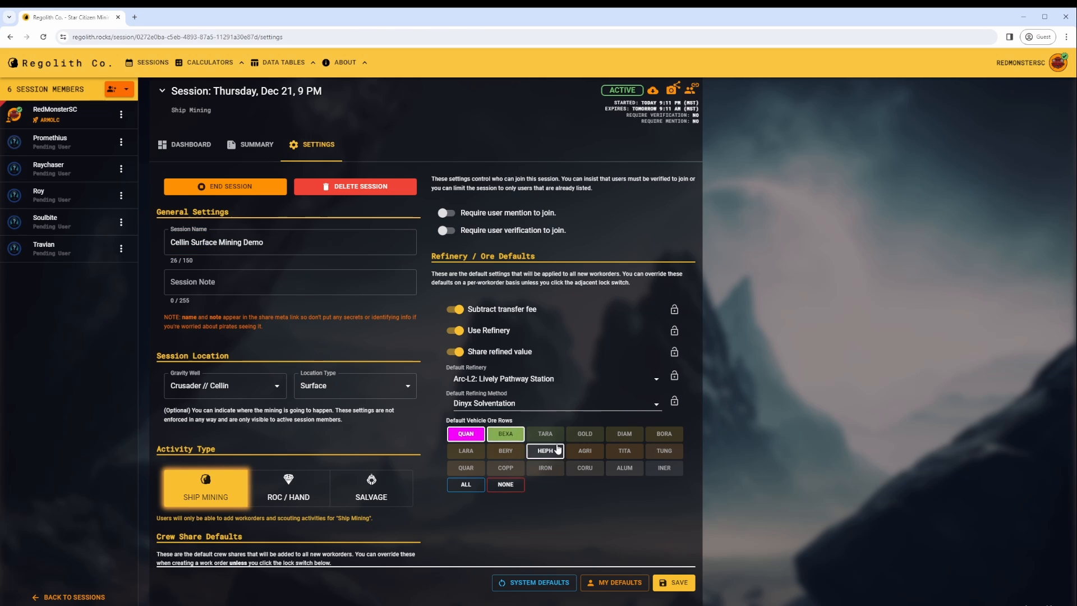
click(545, 434)
click(584, 436)
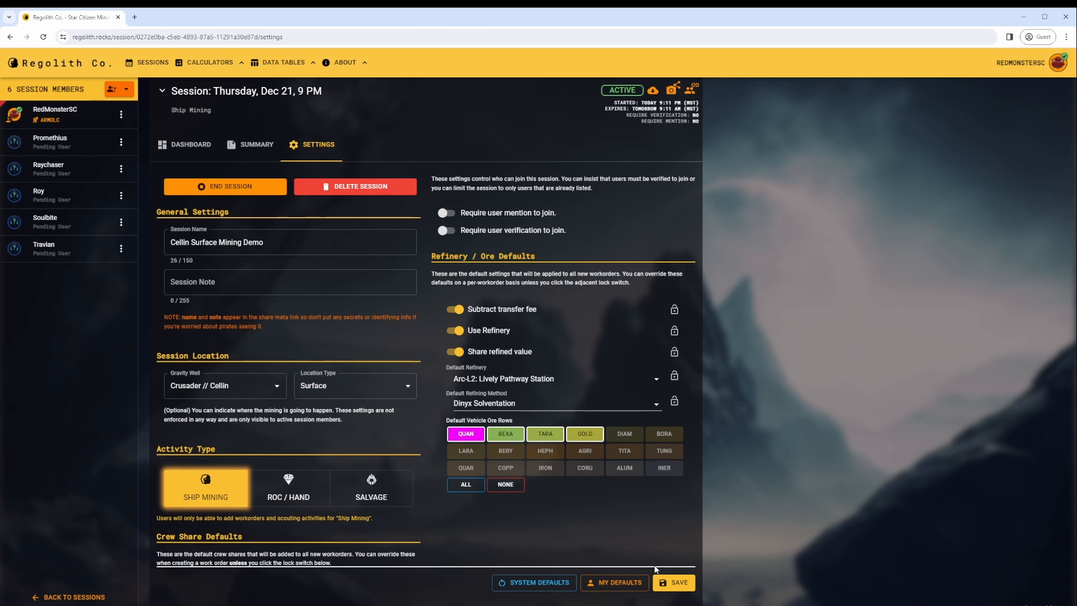
click(672, 582)
- Return to the session dashboard and start a new scouting find with 3 mineable rocks
click(186, 148)
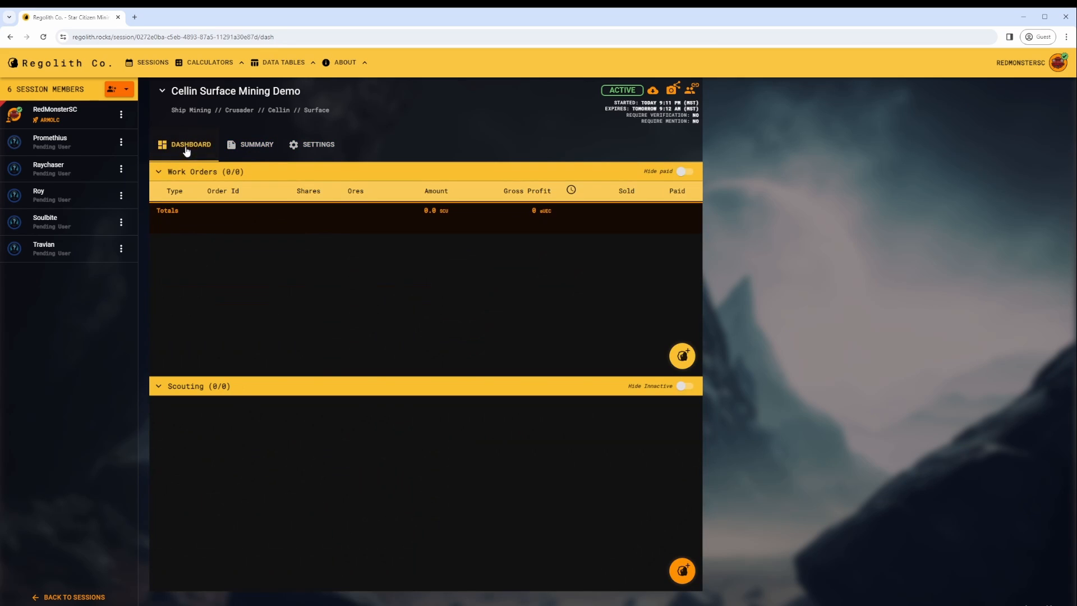
click(681, 570)
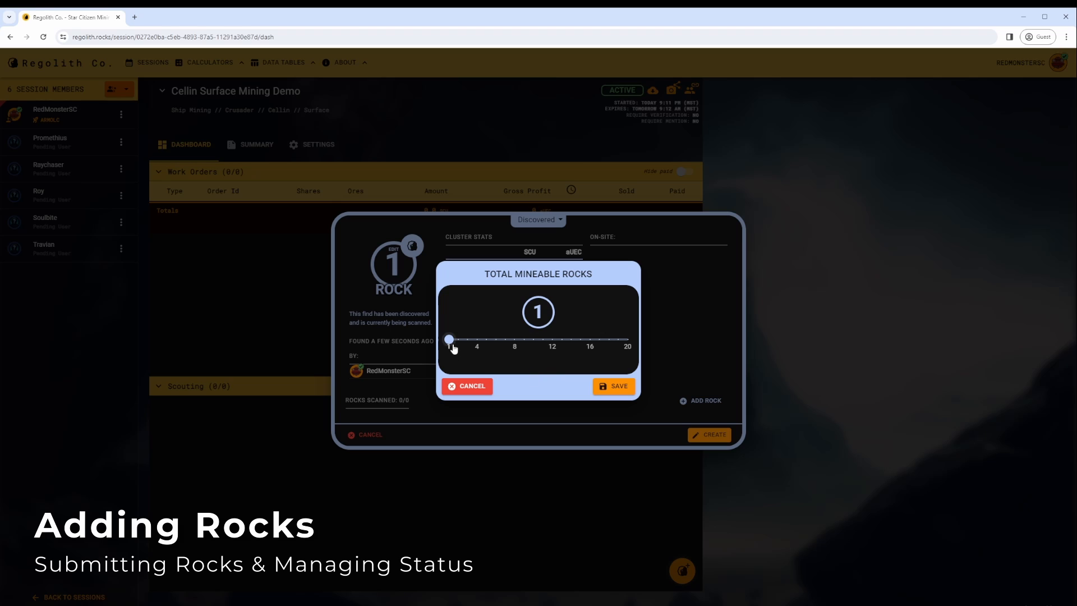
mouse_move(452, 347)
mouse_down()
mouse_move(476, 342)
mouse_move(457, 341)
mouse_up()
click(624, 387)
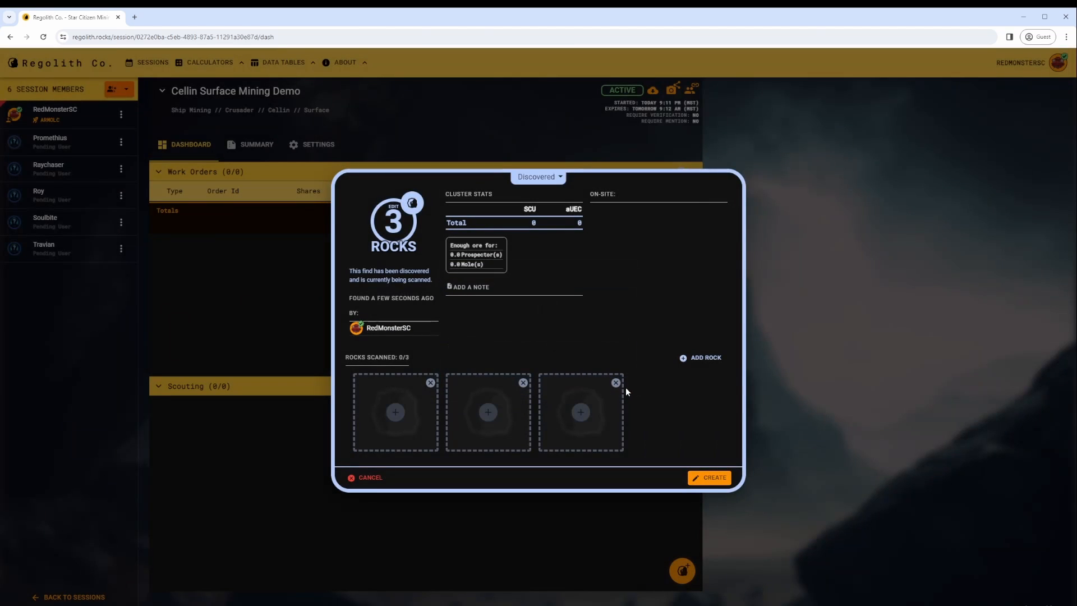
- Start the first rock's scan and include Aluminum, Agricium and Taranite in its composition
click(386, 396)
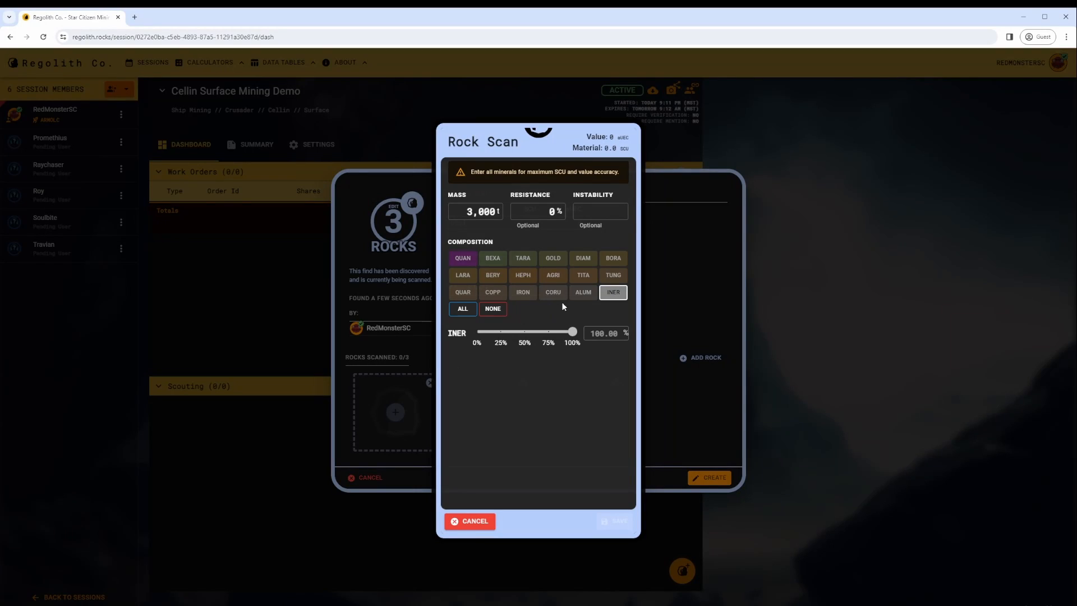
click(586, 294)
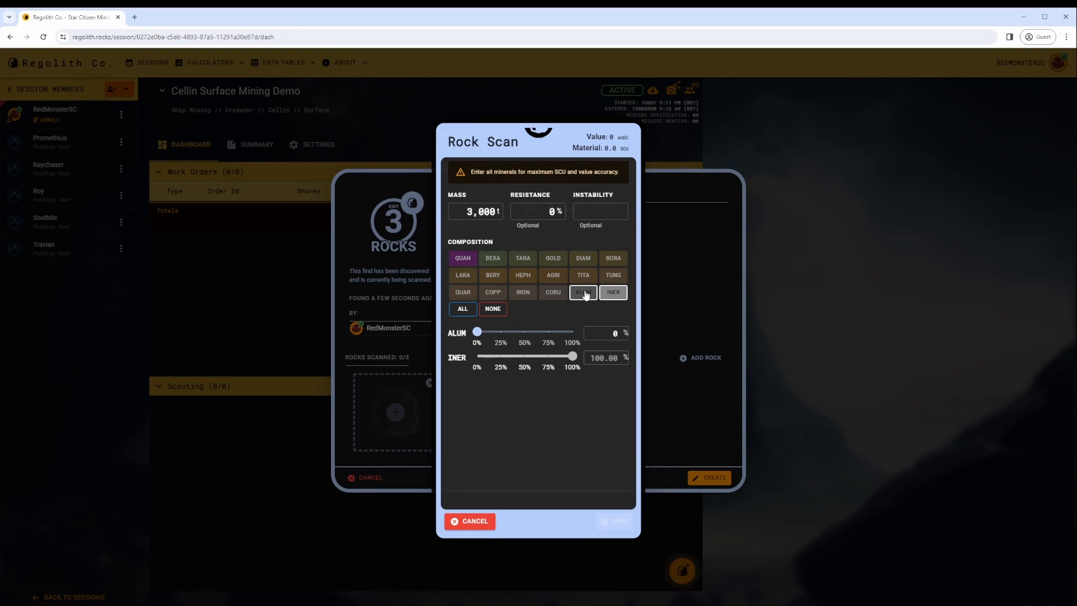
click(558, 277)
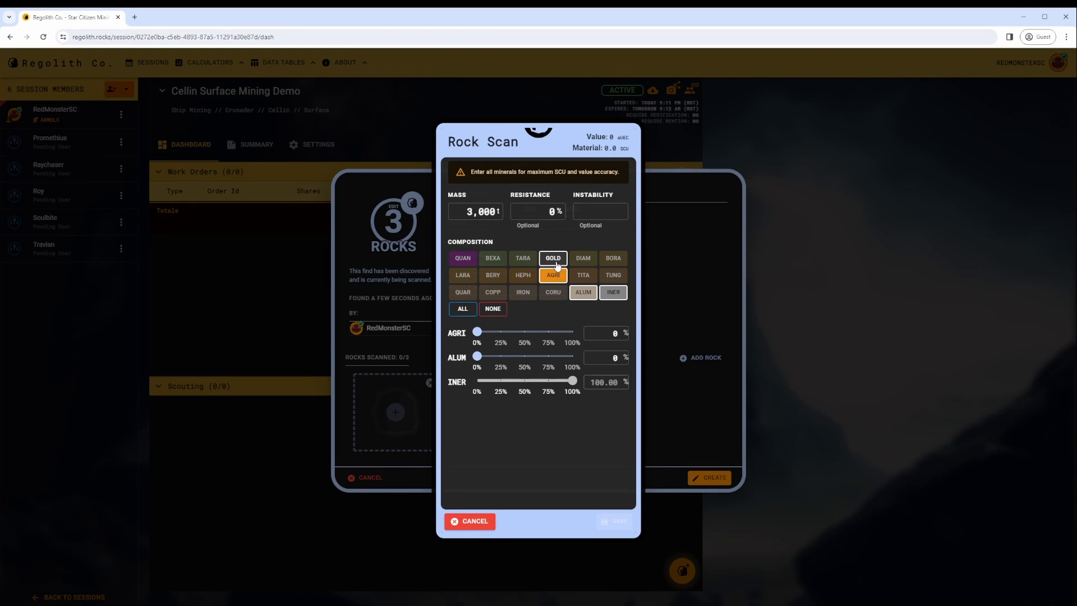
click(516, 260)
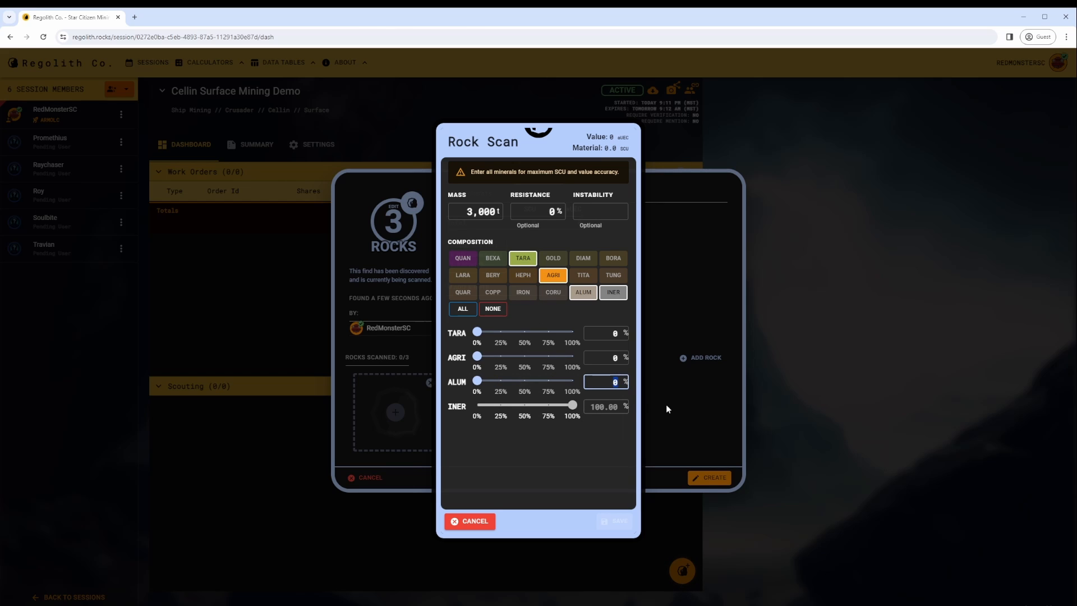
- Set the first rock to 36.11% Aluminum, 24.82% Agricium, 31.97% Taranite and a mass of 28,648 t, and save the scan
text(36)
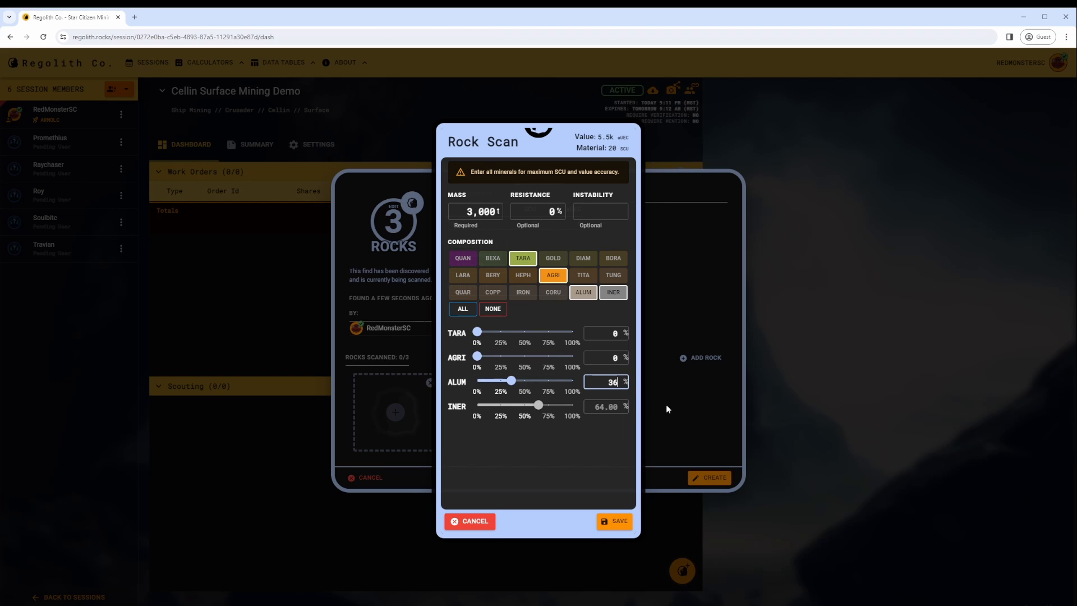
text(.11)
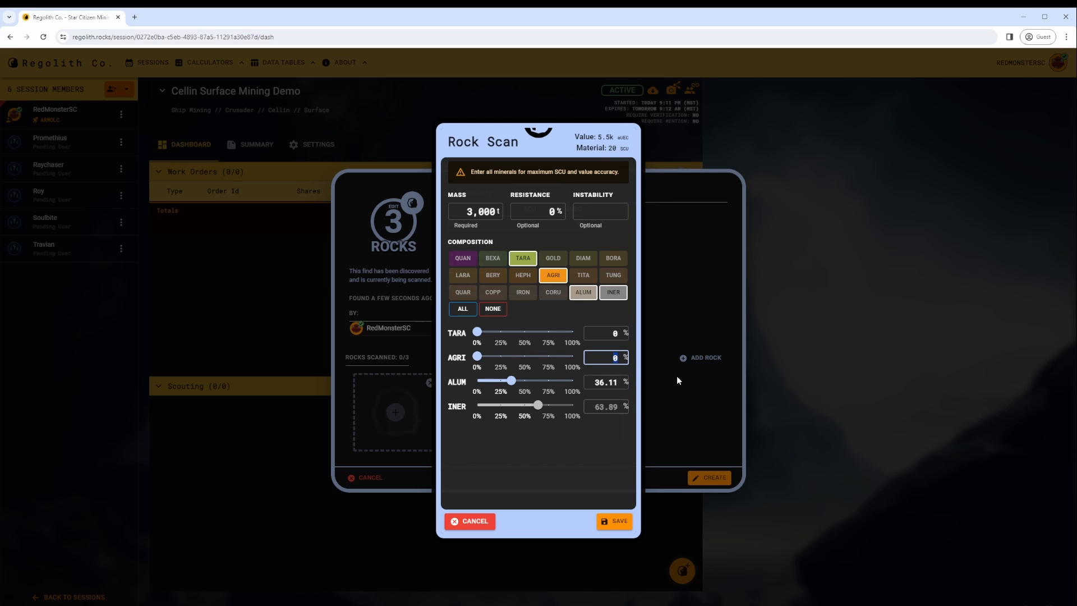
text(24.82)
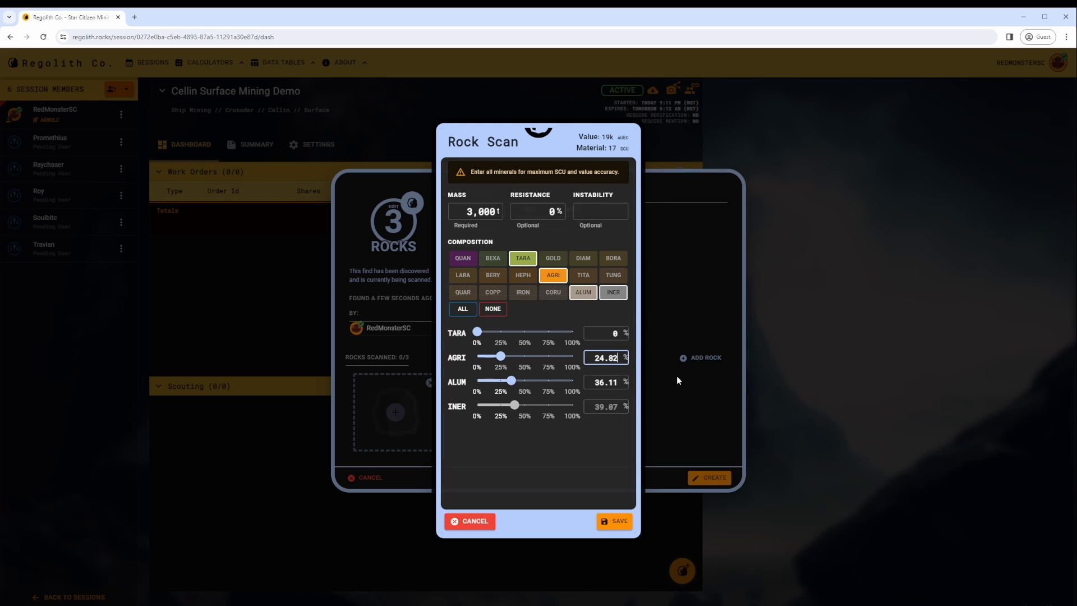
key(shift+Tab)
text(31.9)
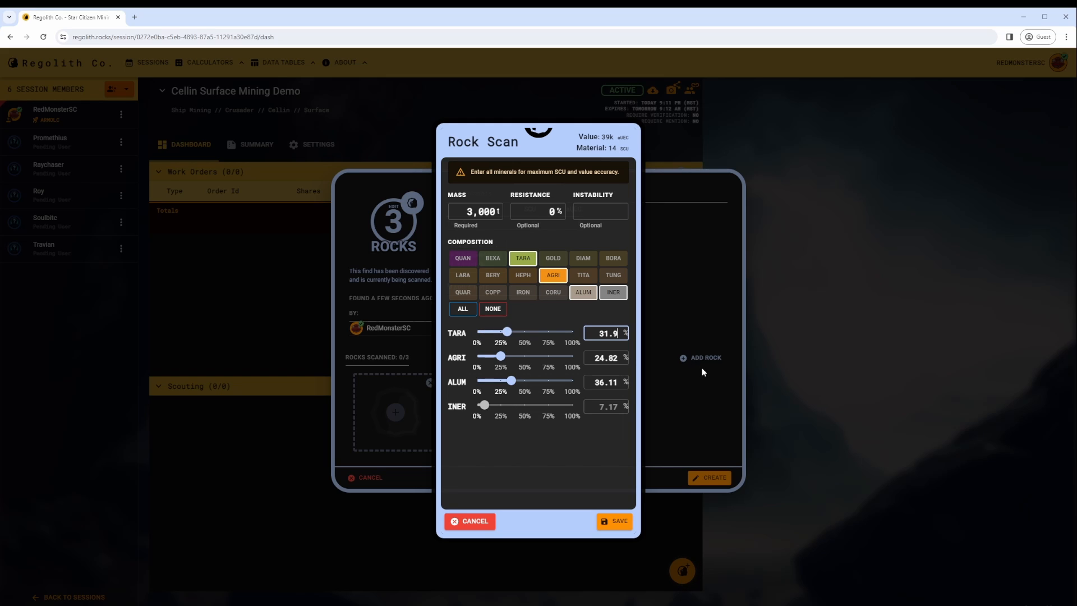
text(7)
click(477, 211)
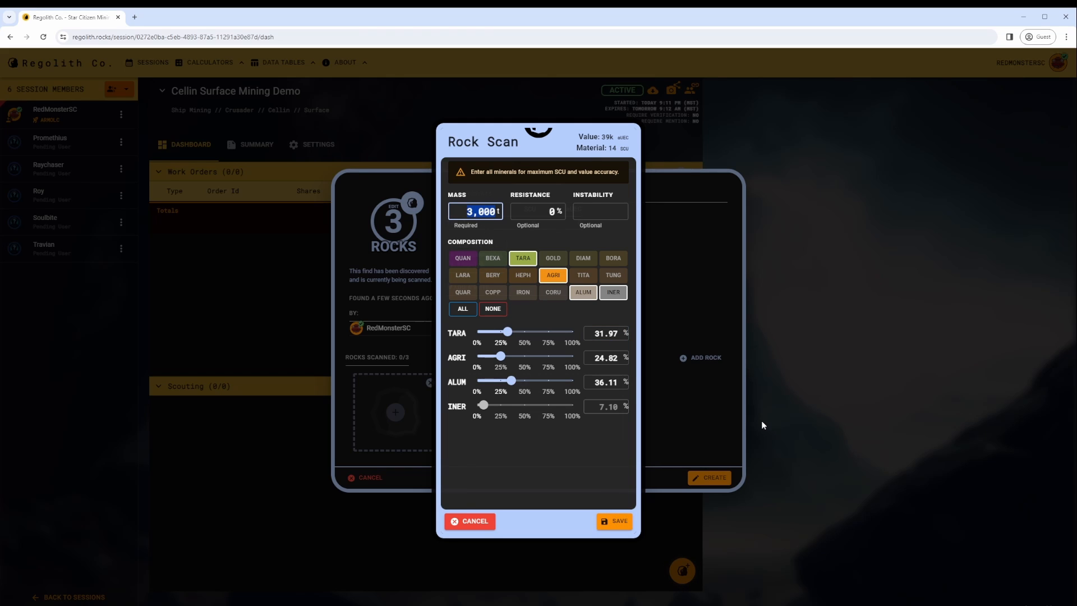
text(28,648)
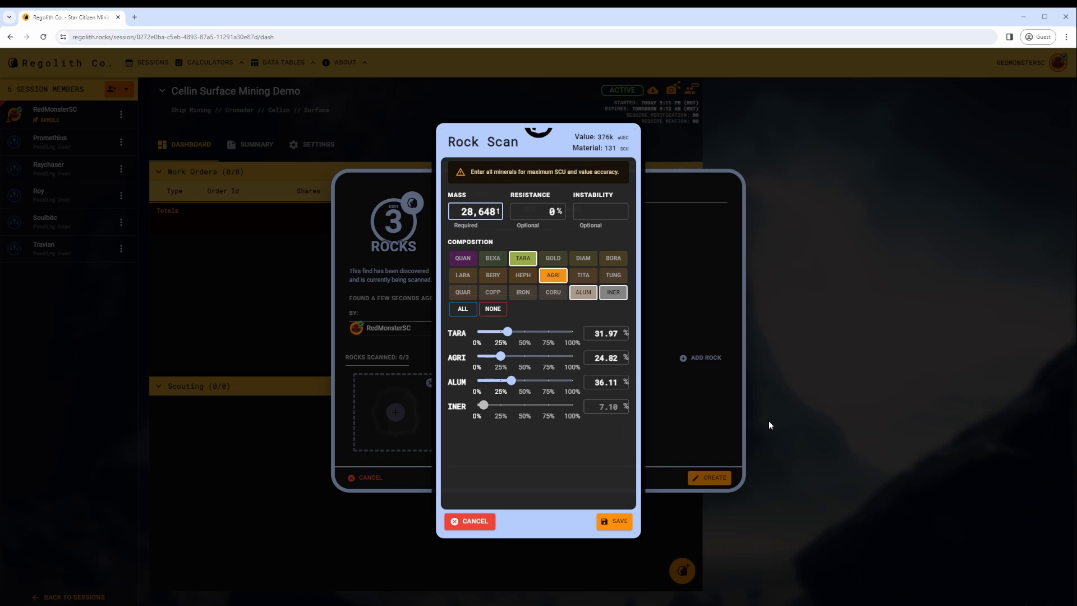
click(614, 521)
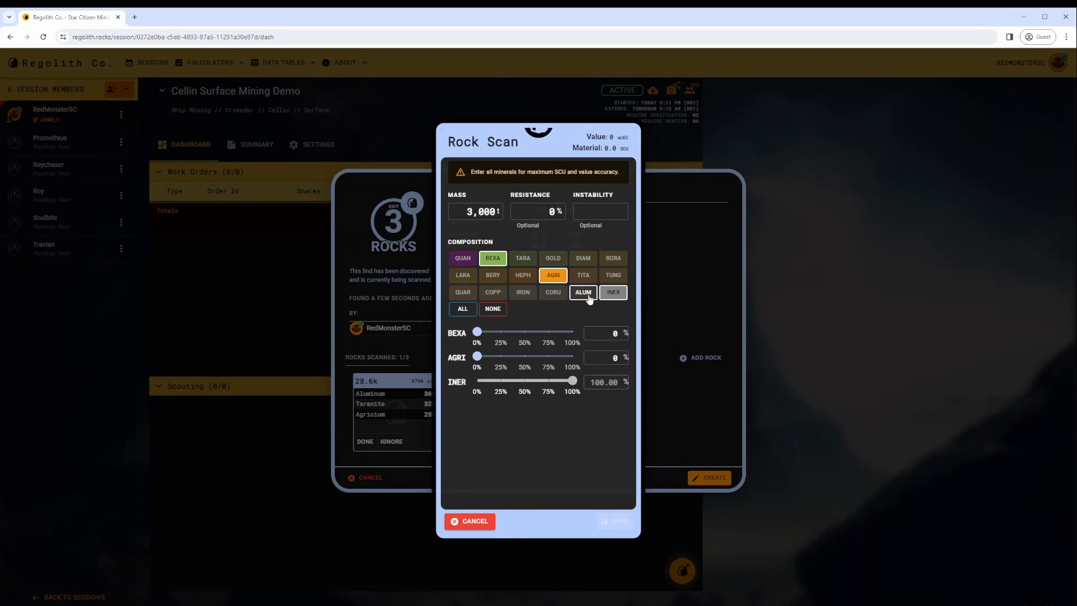
- Fill in the second rock's scan with about 29% Bexalite, 16.96% Agricium and 35.45% Aluminum, and save it
key(Tab)
text(16.96)
key(Tab)
text(35.45)
click(614, 520)
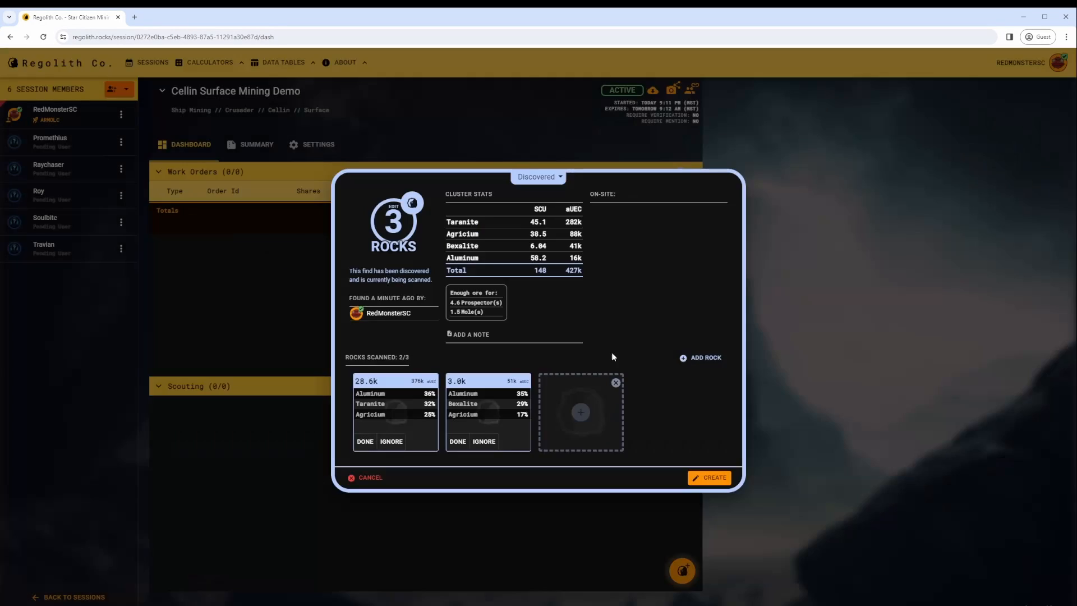
- Reopen the second rock's scan, set its mass to about 21.2k t and save it
click(492, 402)
text(2)
click(614, 520)
- Start the third rock's scan and include Bexalite, Hephaestanite and Aluminum in its composition
click(580, 413)
click(493, 258)
click(523, 275)
click(583, 292)
- Set the third rock to 21.36% Bexalite, 41.22% Hephaestanite, 37.41% Aluminum and a mass of 9,615 t, and save the scan
click(607, 333)
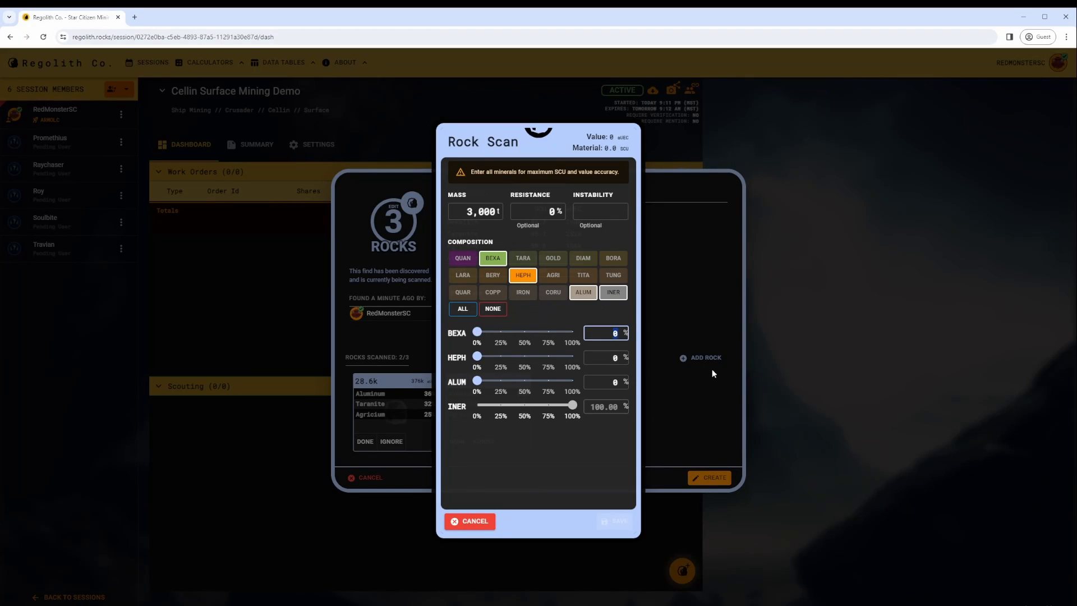
text(21.36)
key(Tab)
text(41.22)
key(Tab)
text(37.41)
click(477, 212)
text(9615)
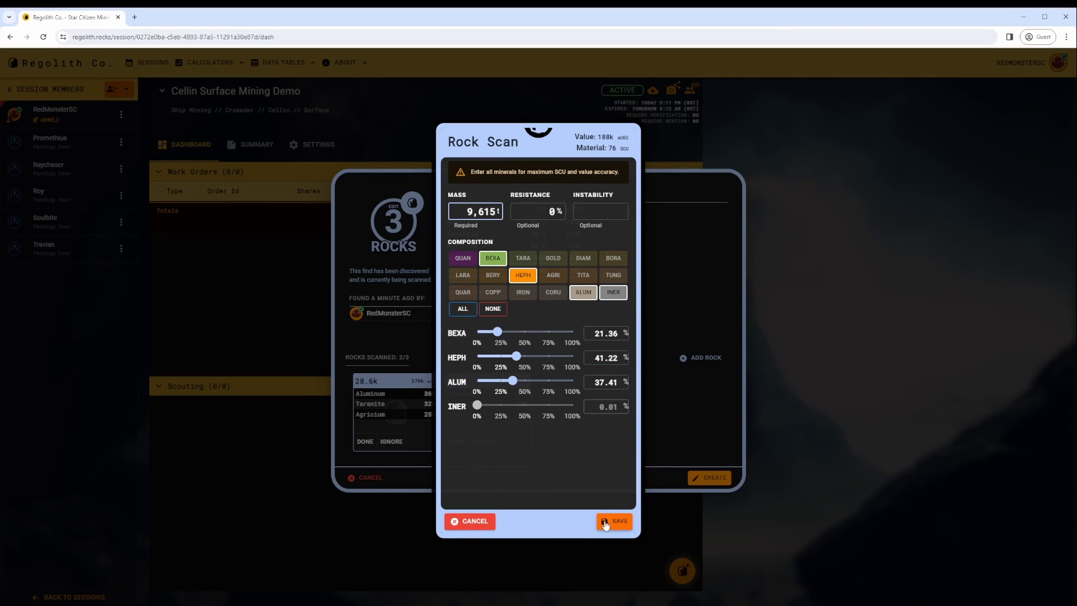
click(605, 523)
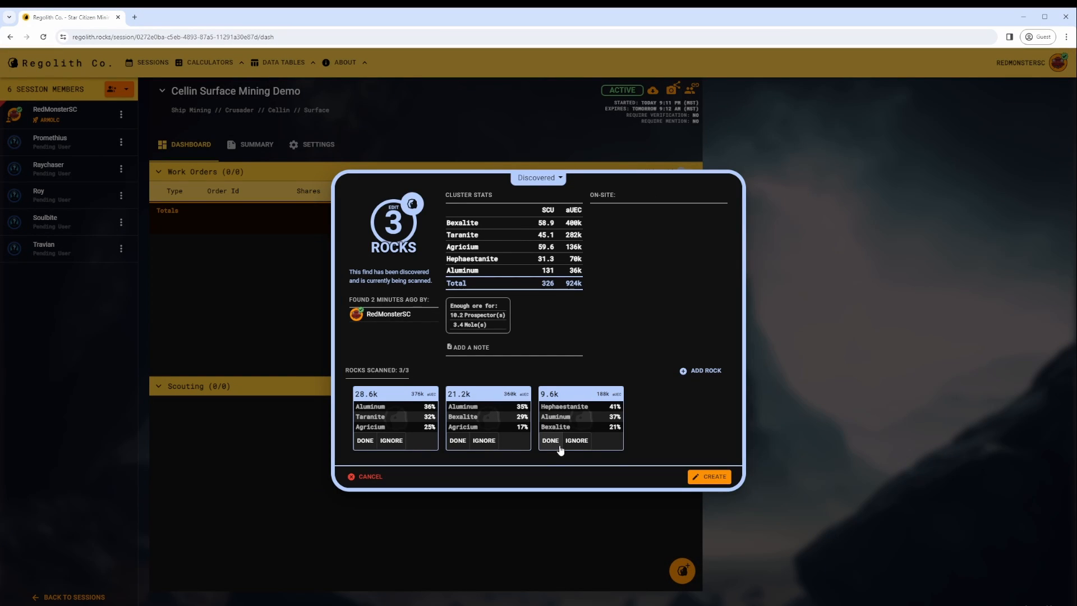
- Switch the three-rock cluster's status to Working and back to Discovered
click(541, 179)
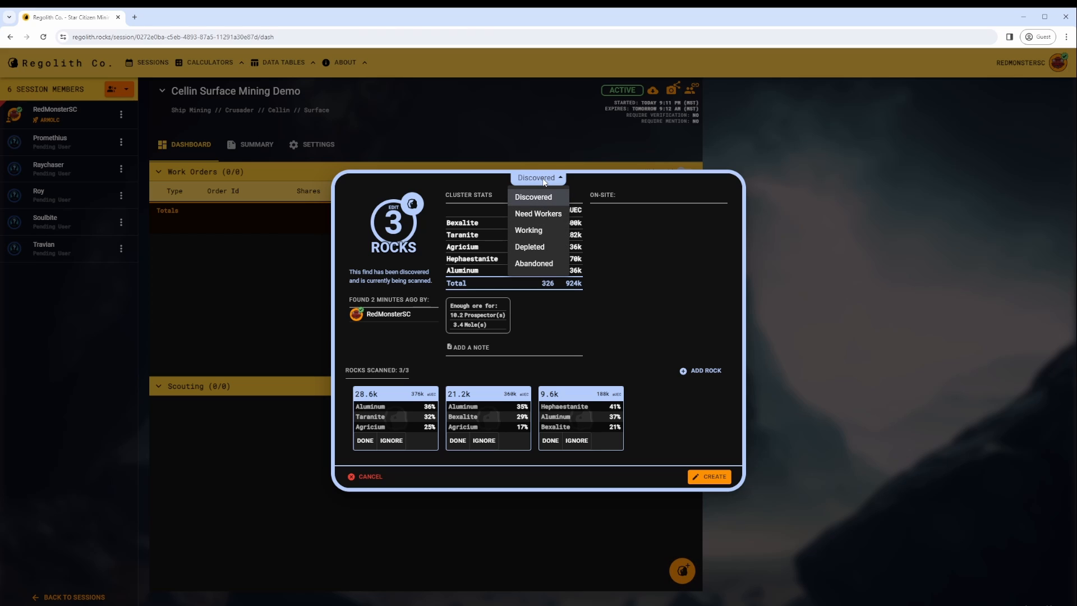
click(540, 229)
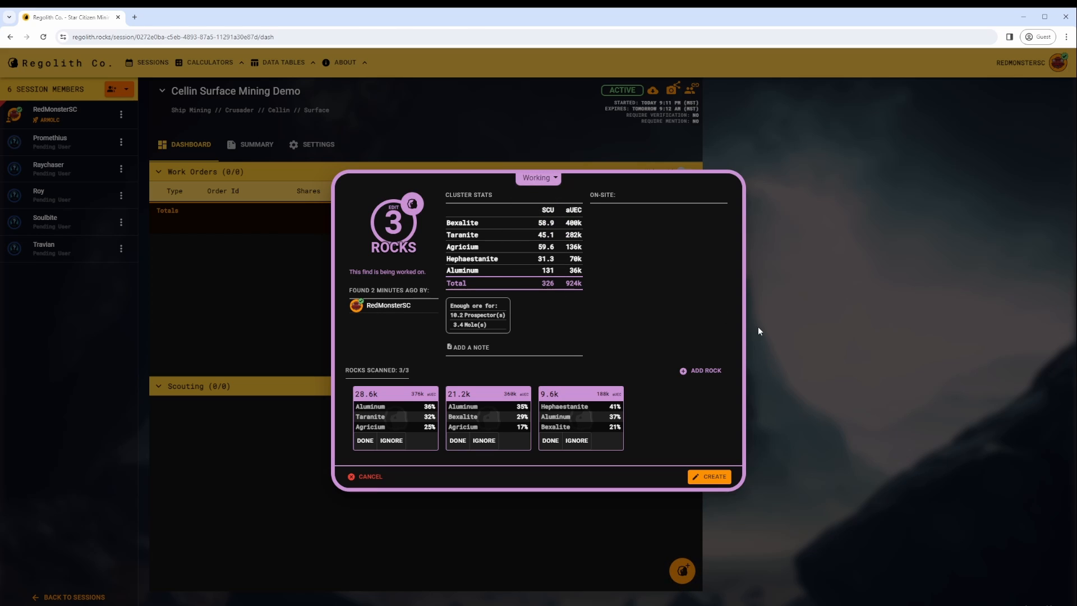
click(545, 179)
click(543, 197)
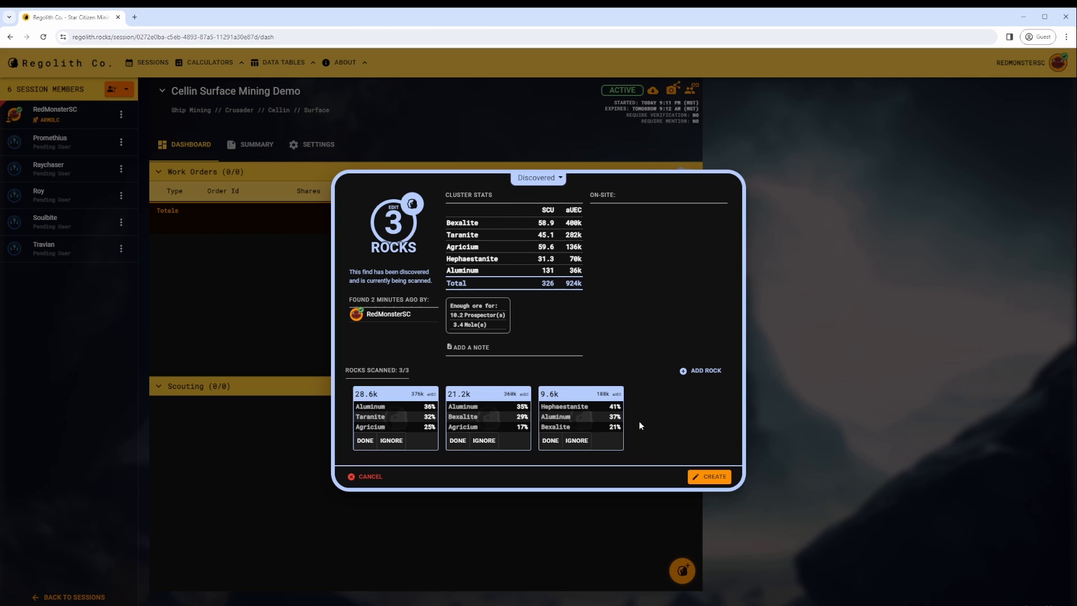
- Create the three-rock scouting find and open its details from the scouting list
click(704, 478)
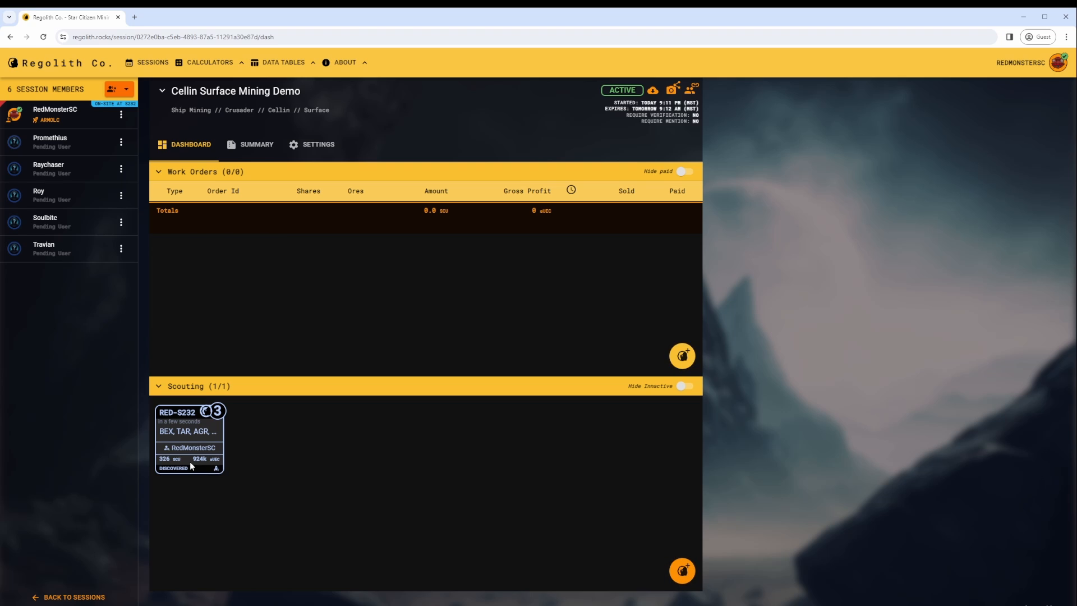
click(187, 413)
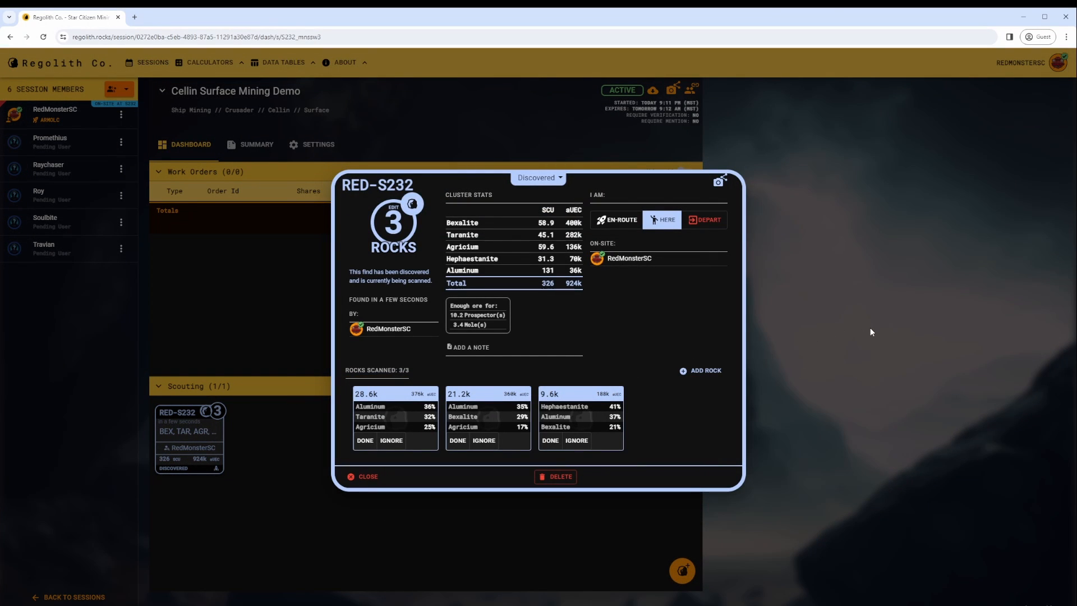
- Mark yourself as en-route to the three-rock find, switch to being here, and depart from it
click(611, 220)
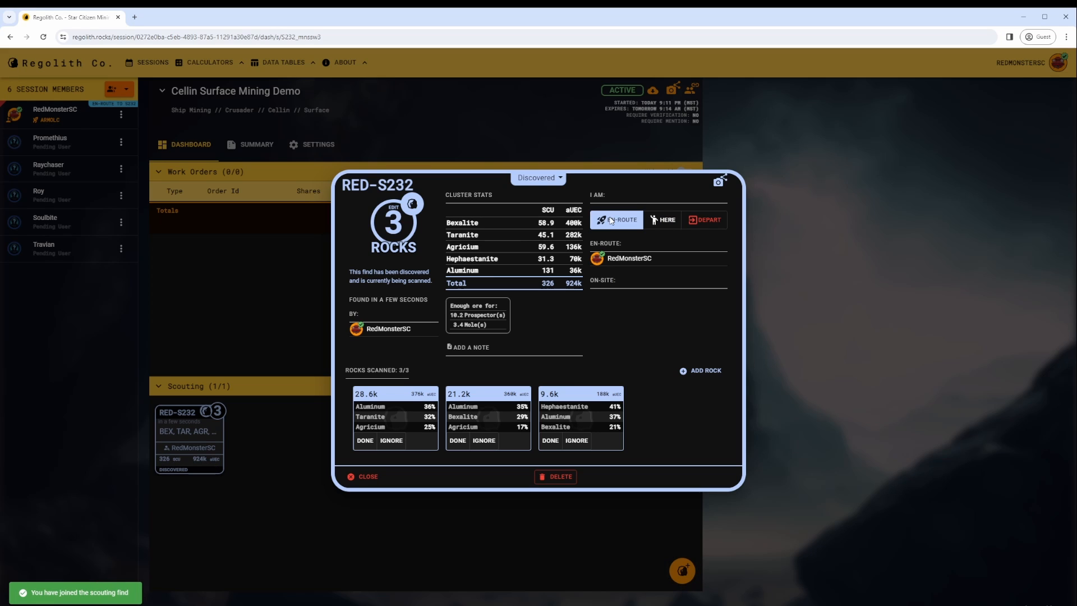
click(544, 183)
click(571, 189)
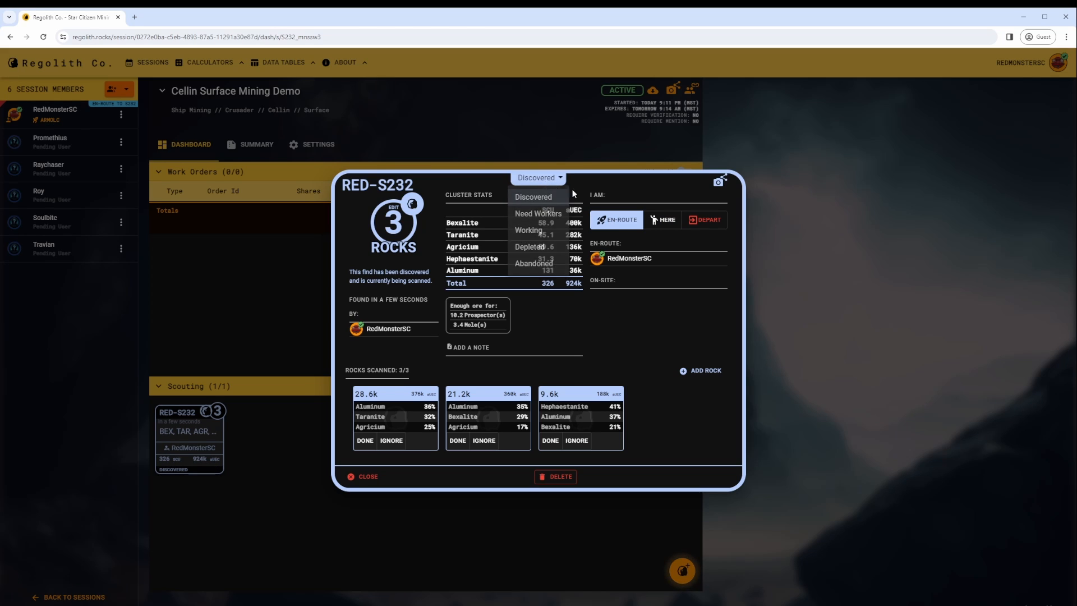
click(668, 219)
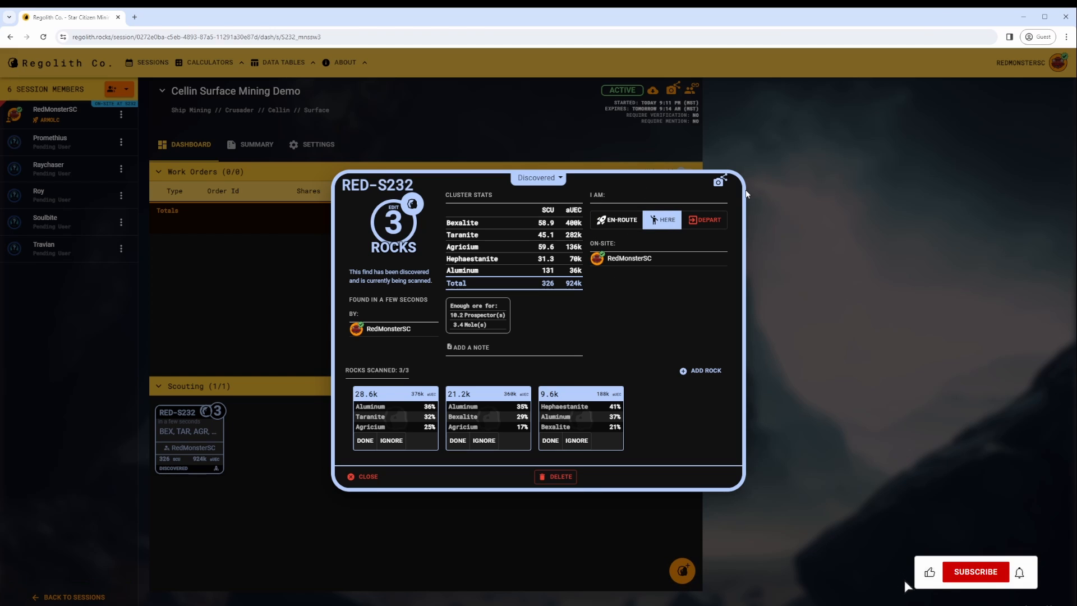
click(713, 221)
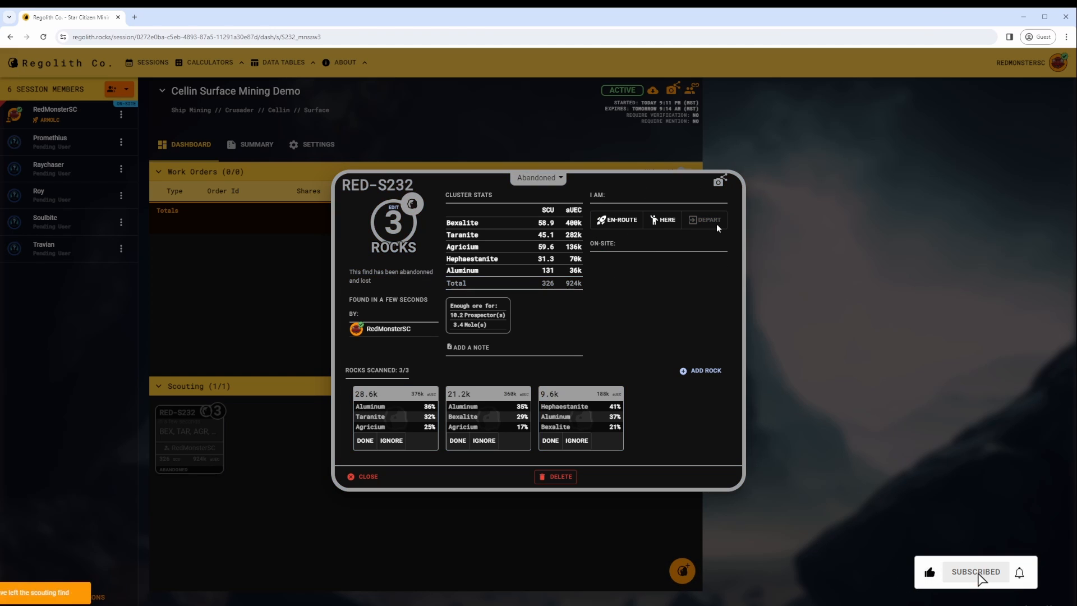
- Set the three-rock find's status to Need Workers and close its details
click(548, 184)
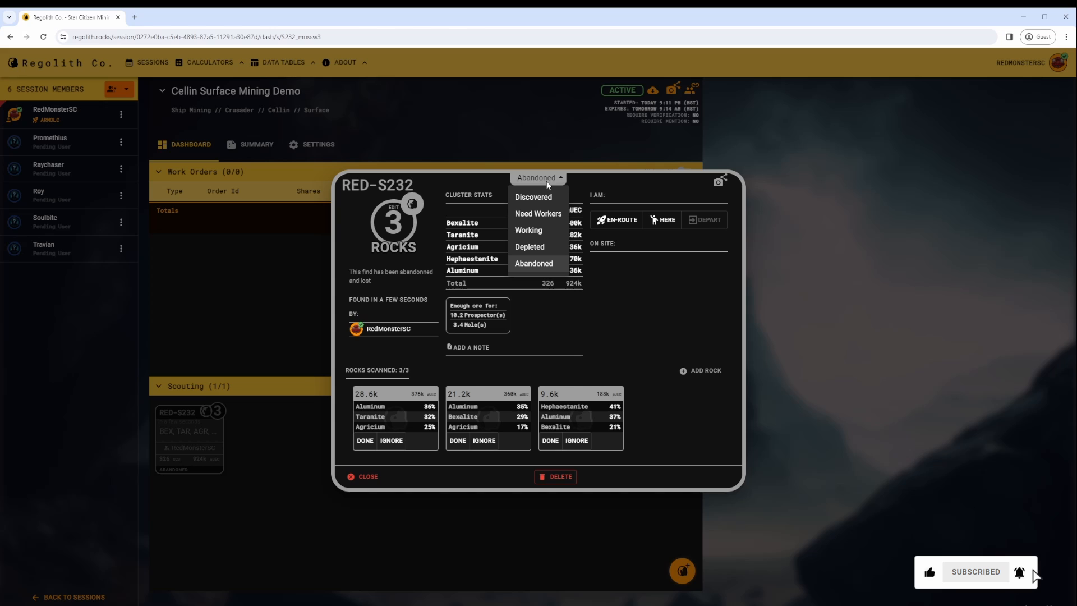
click(537, 221)
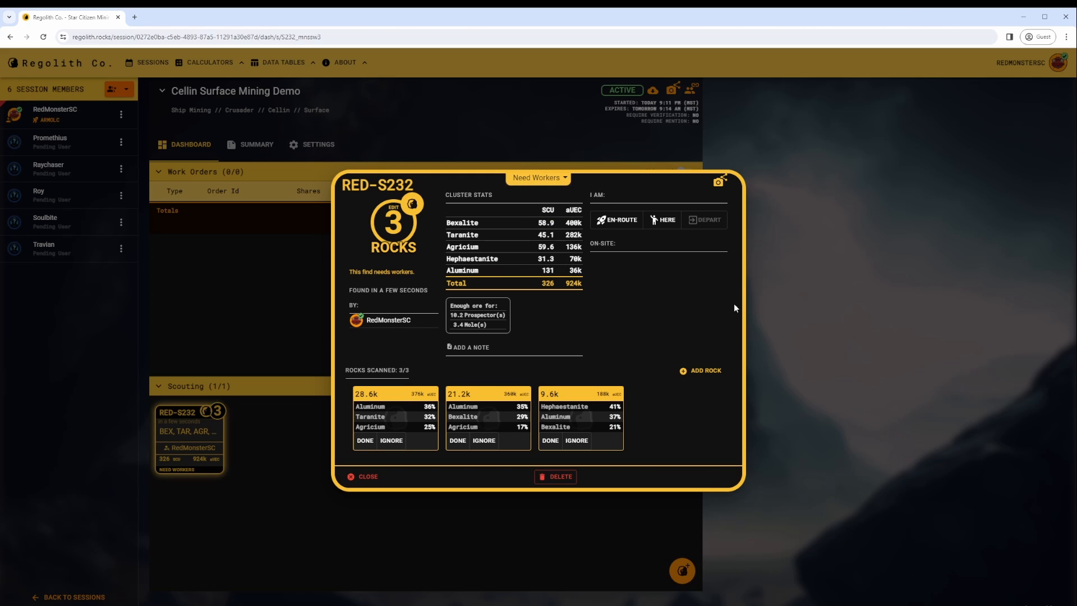
click(355, 477)
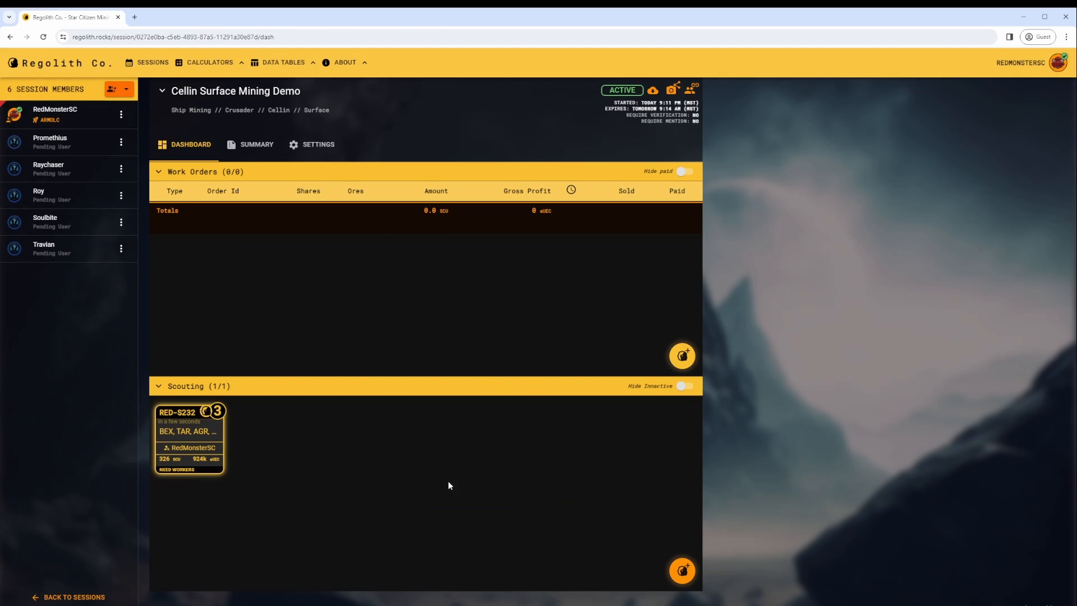
- Start a second scouting find for a cluster of two rocks
click(688, 579)
drag(449, 340, 467, 340)
click(615, 385)
- Open the first rock's scan and include Gold, Hephaestanite and Aluminum in its composition
click(395, 412)
click(493, 258)
click(522, 275)
click(583, 293)
click(553, 259)
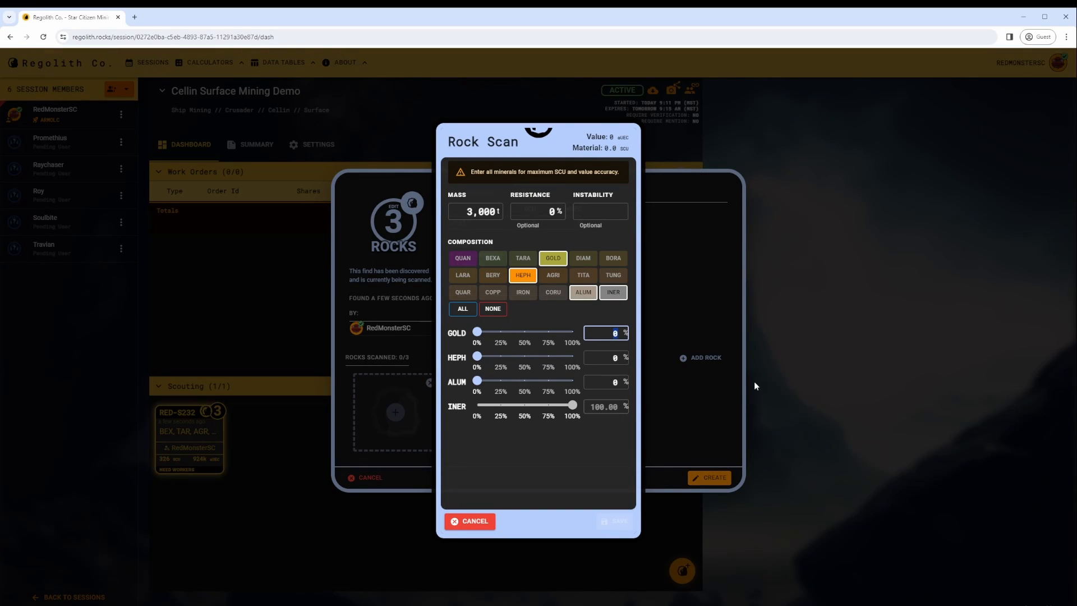
- Set the first rock to 22.97% Gold, 36.67% Hephaestanite, 40.36% Aluminum and a mass of about 36.0k t, and save the scan
text(22.97)
click(606, 357)
text(36.67)
click(603, 382)
text(40.36)
click(476, 211)
text(359)
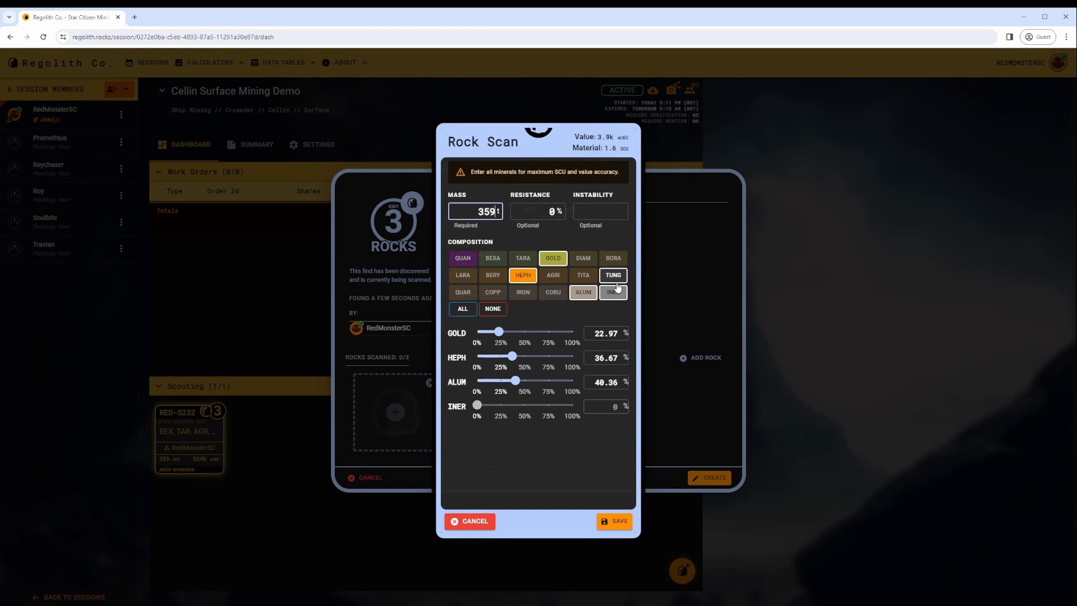
click(614, 521)
- Scan the second rock with a mass of 845 t, 21.56% Gold and 72.38% Aluminum, and save it
click(505, 414)
text(845)
click(552, 258)
click(583, 292)
click(605, 333)
text(21.56)
key(Tab)
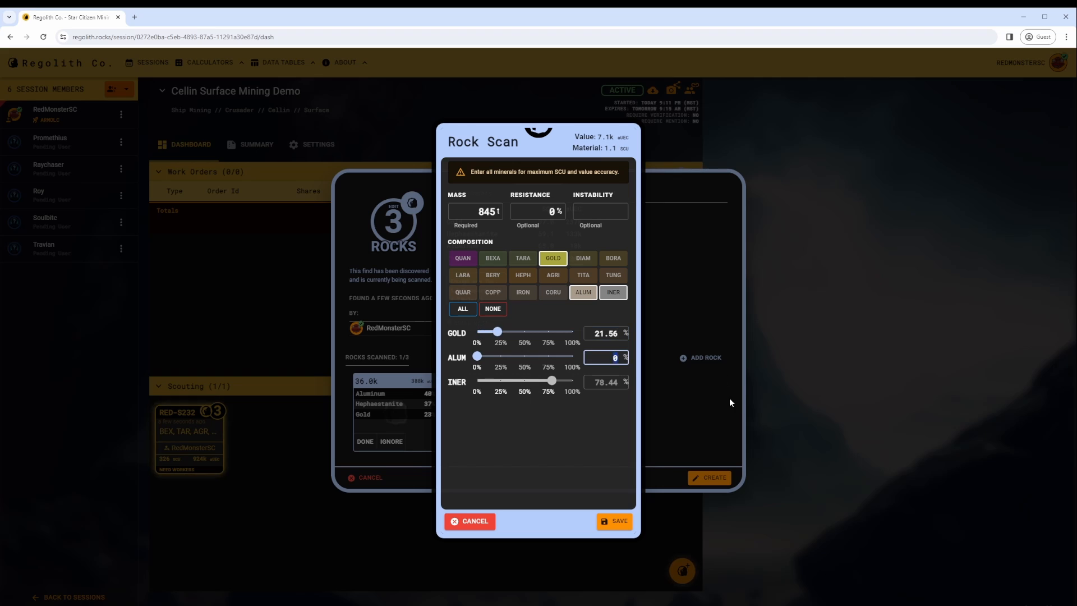
text(72.38)
click(611, 522)
click(614, 379)
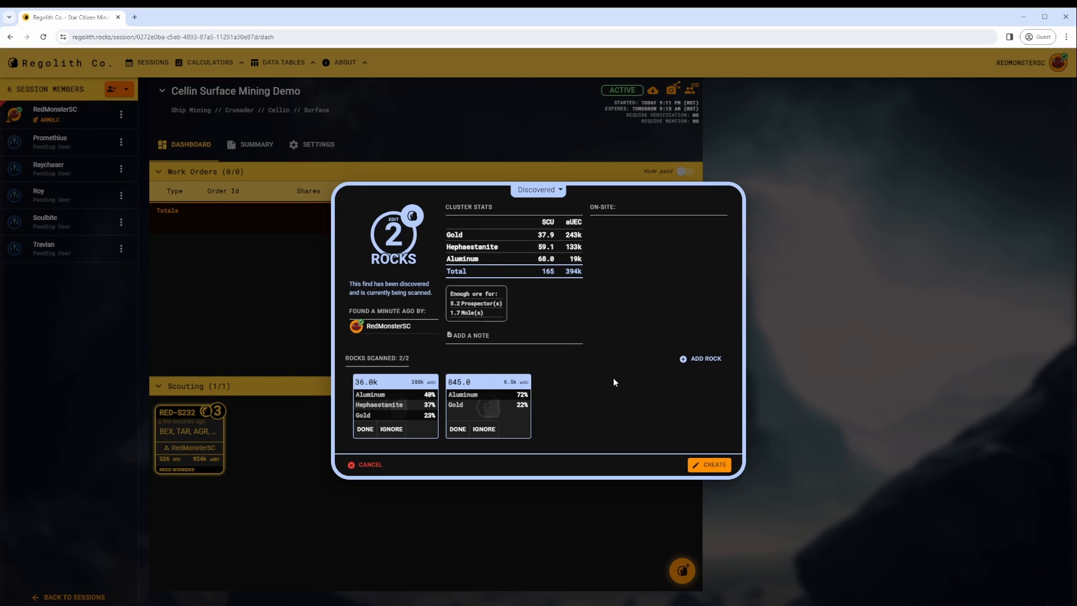
- Flag the 845 t rock as ignored and create the two-rock scouting find
click(482, 429)
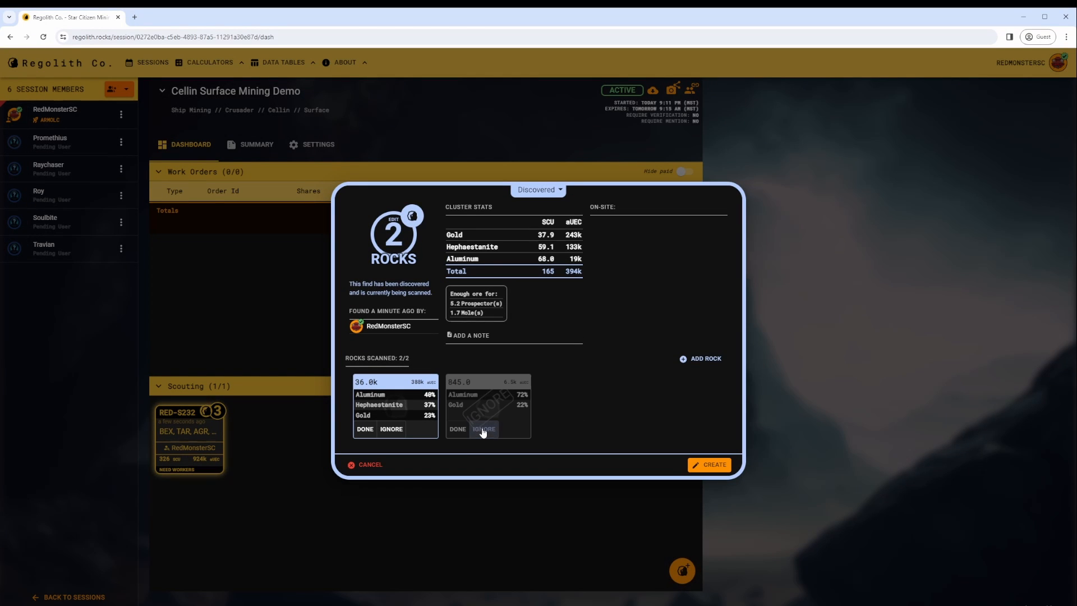
click(720, 465)
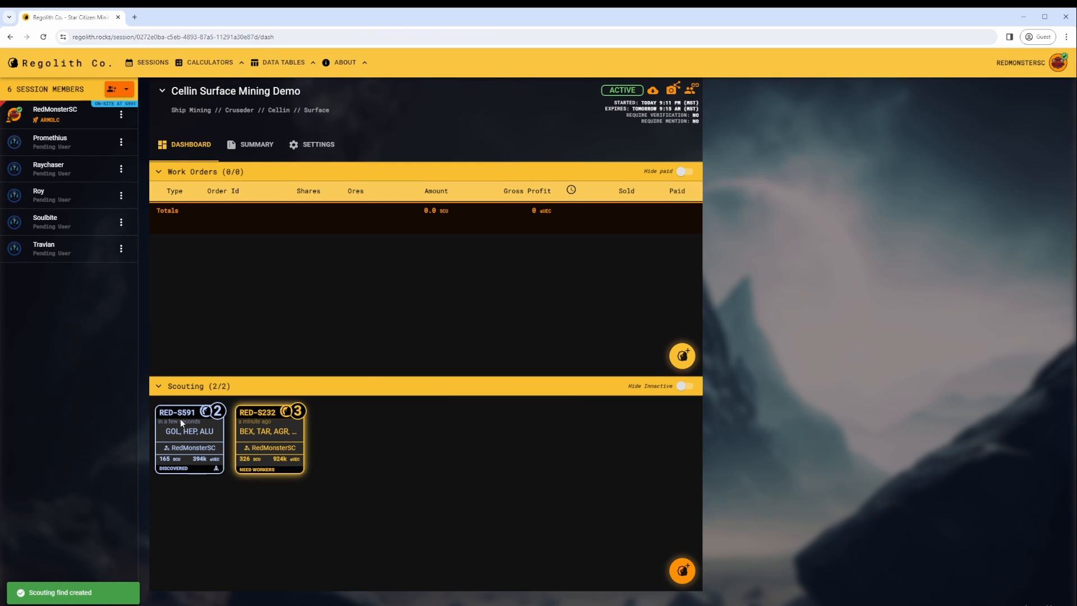
- Open the two-rock find, set its status to Depleted and close its details
click(182, 419)
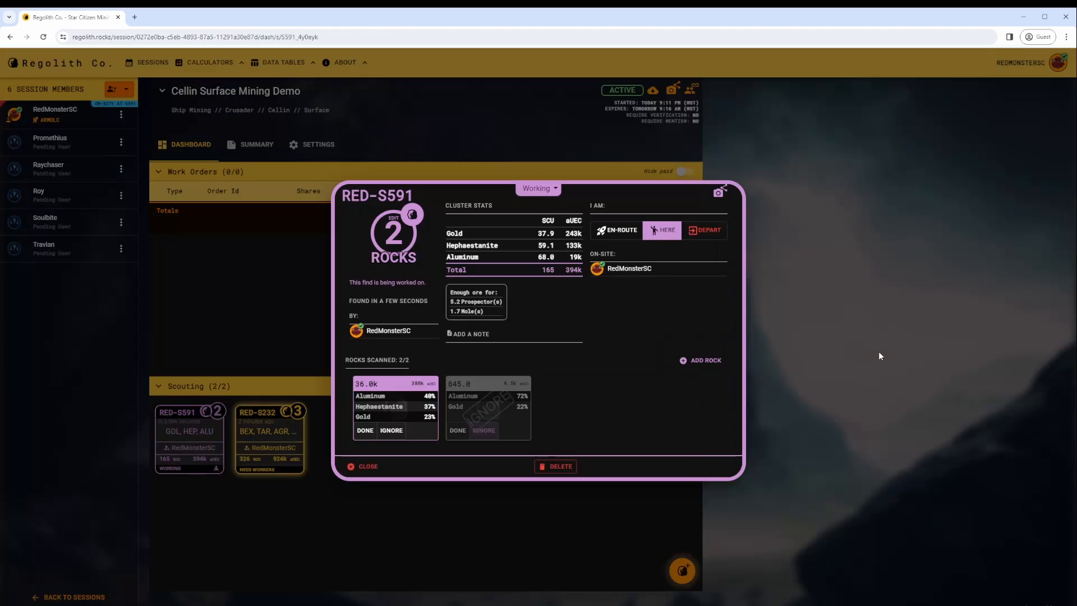
click(550, 195)
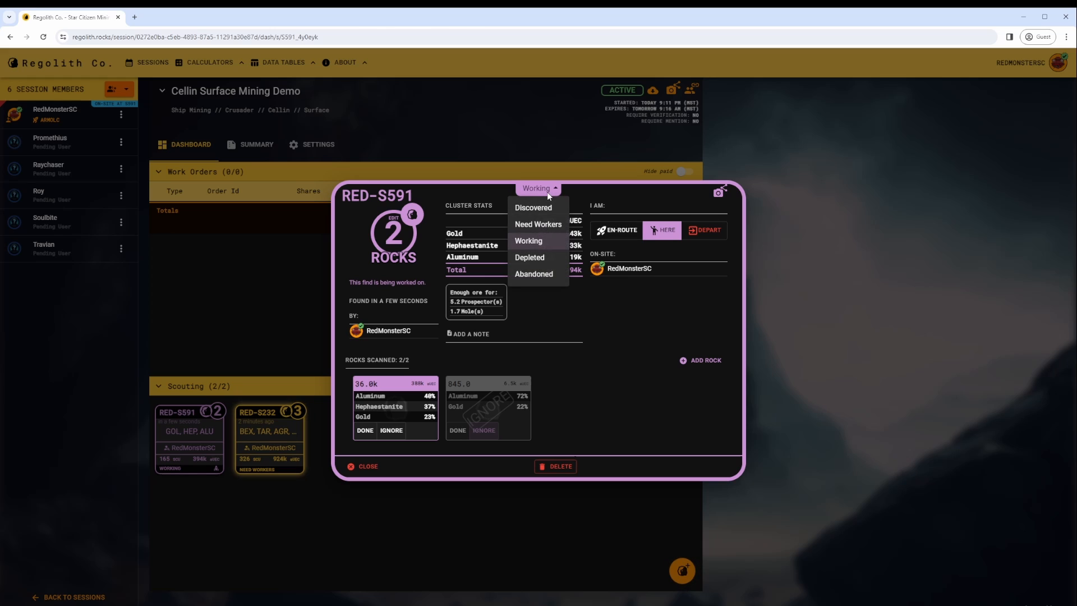
click(540, 257)
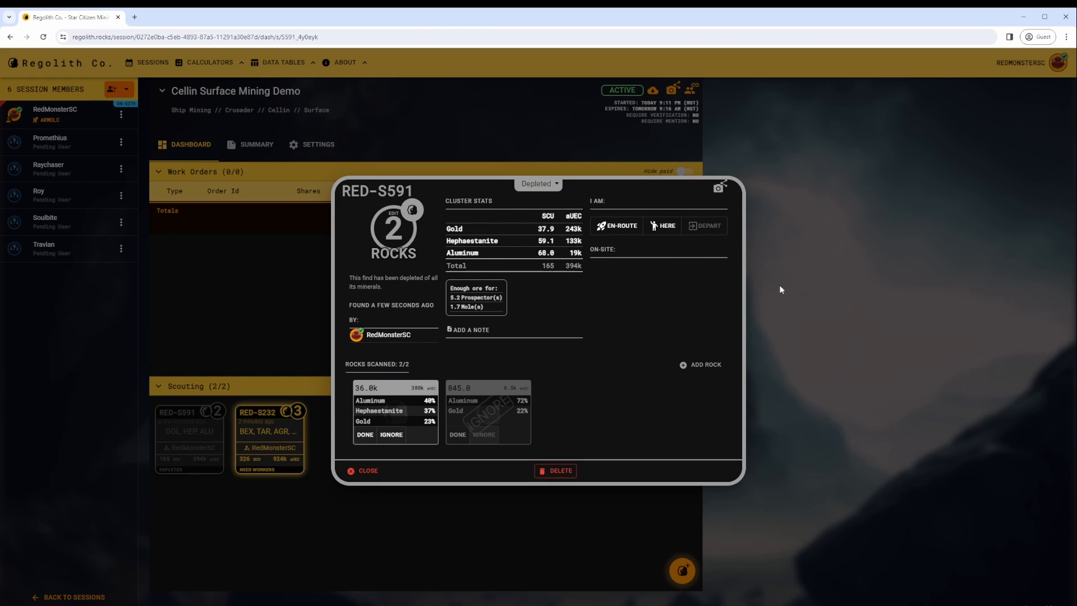
click(373, 470)
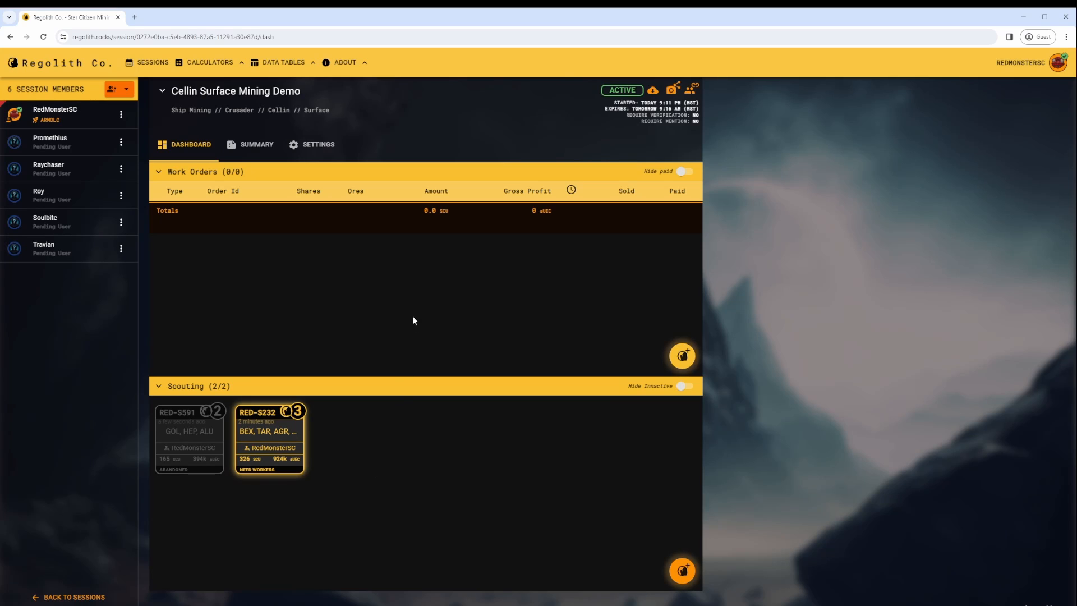
- Start a ship mining work order and limit its ores to Gold, Hephaestanite and Aluminum
click(683, 357)
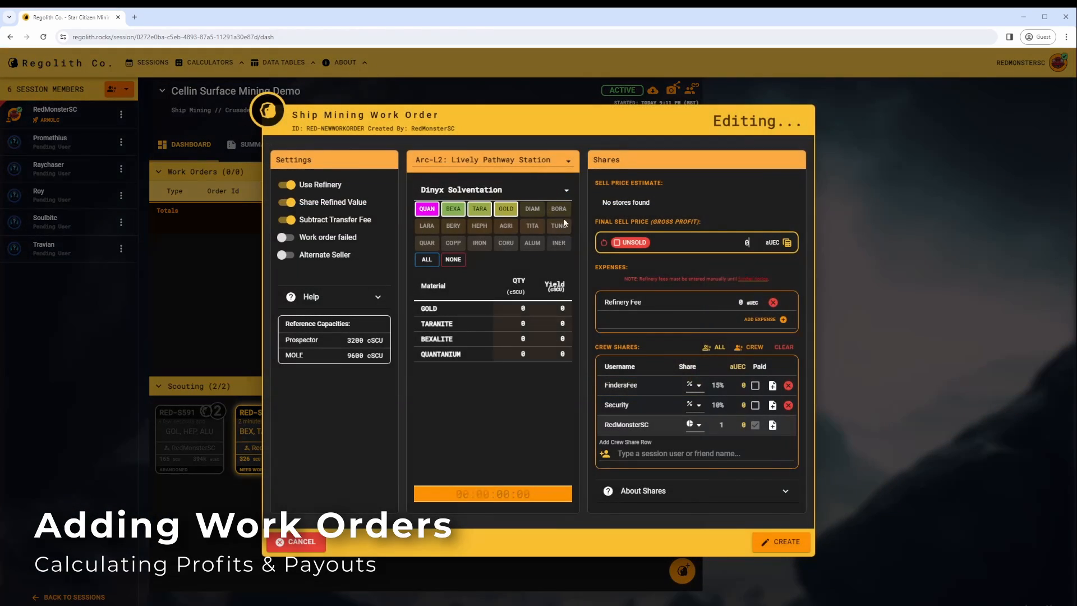
click(428, 210)
click(479, 209)
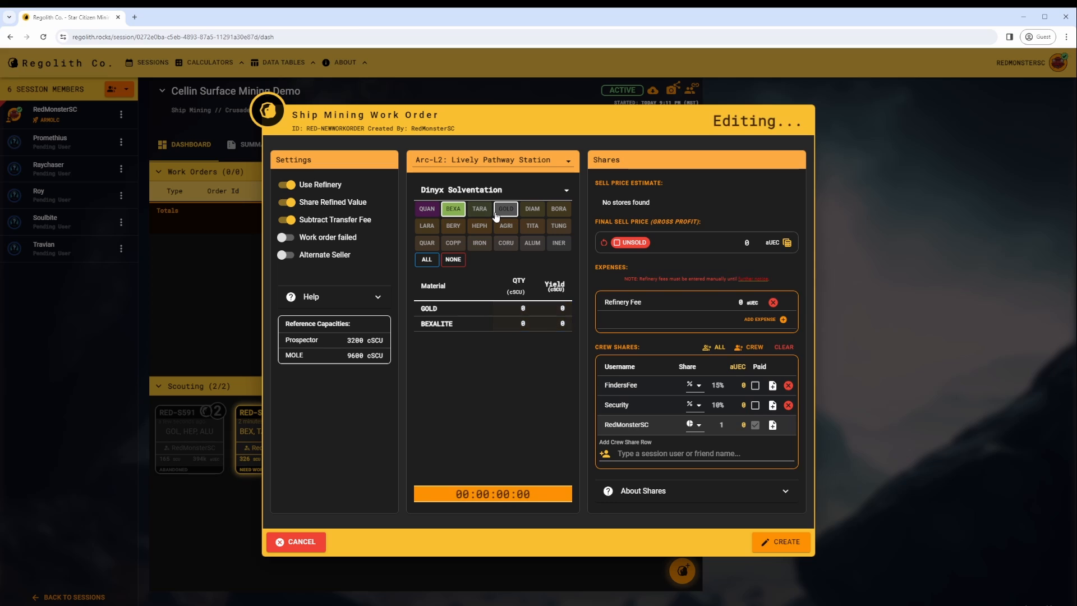
click(486, 227)
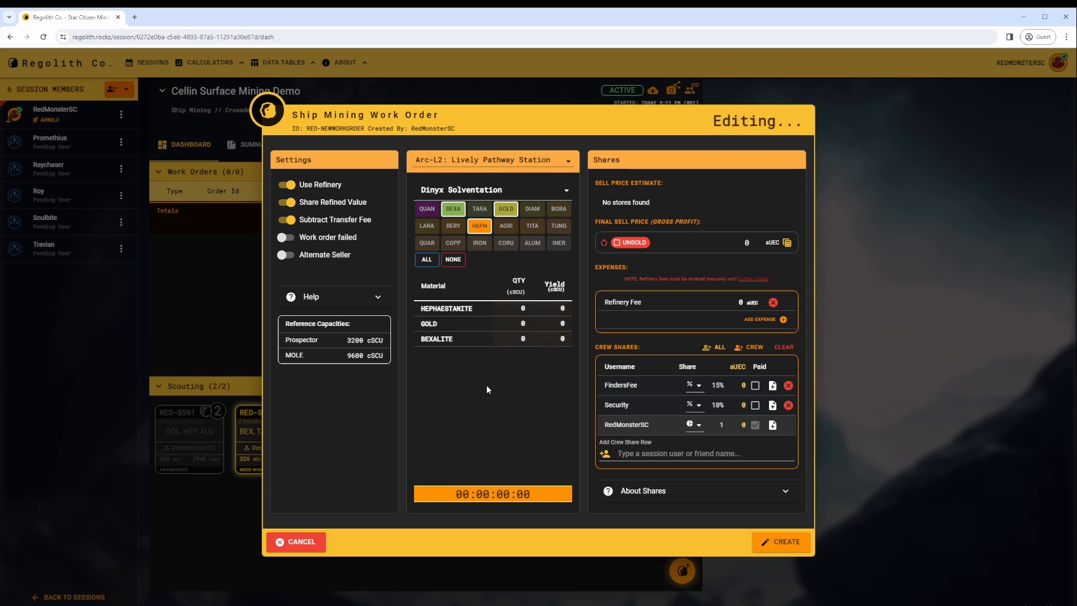
click(506, 209)
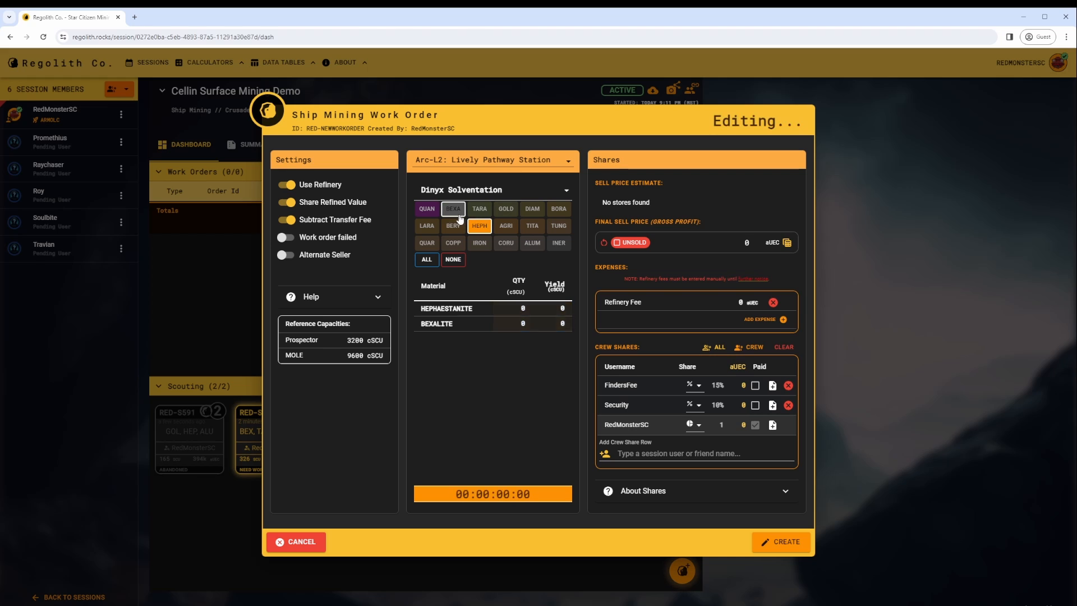
click(454, 211)
click(506, 209)
click(531, 244)
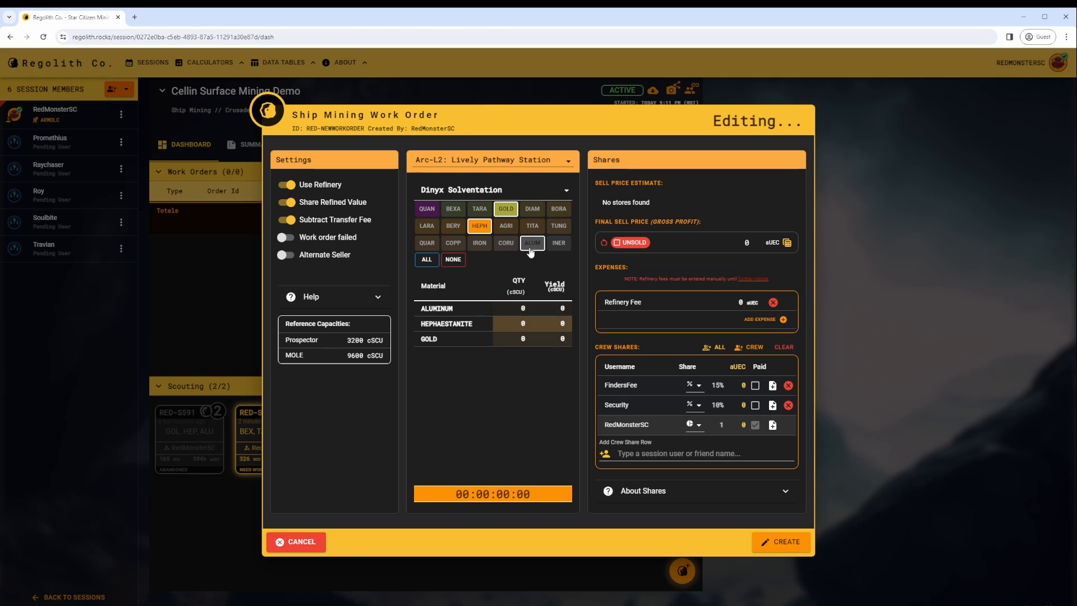
- Set the work order's yields to 1,625 cSCU Aluminum, 1,945 cSCU Hephaestanite and 1,245 cSCU Gold
click(562, 308)
text(3)
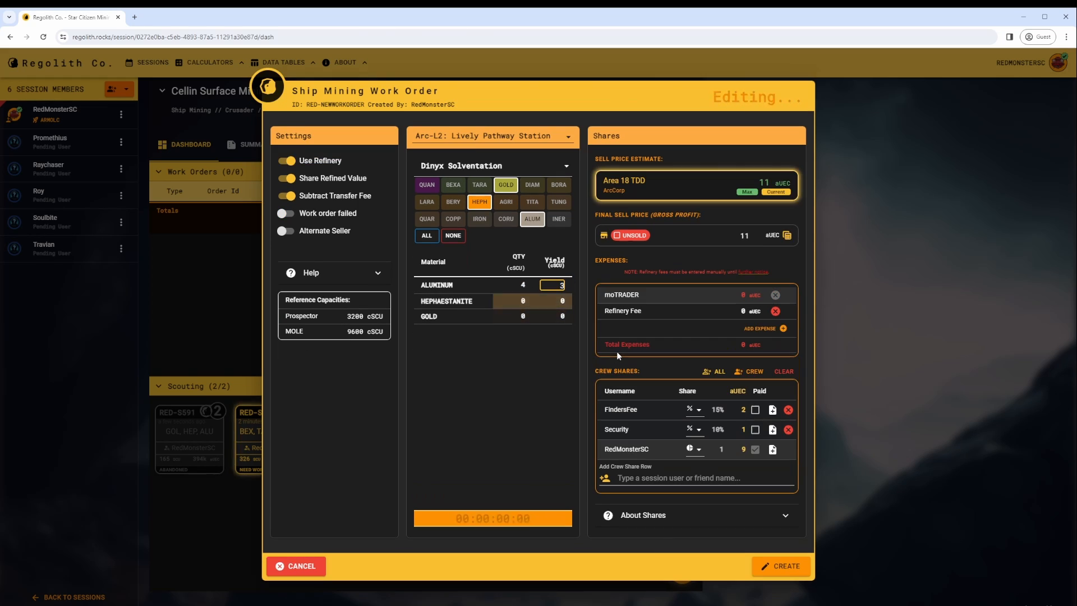
text(1625)
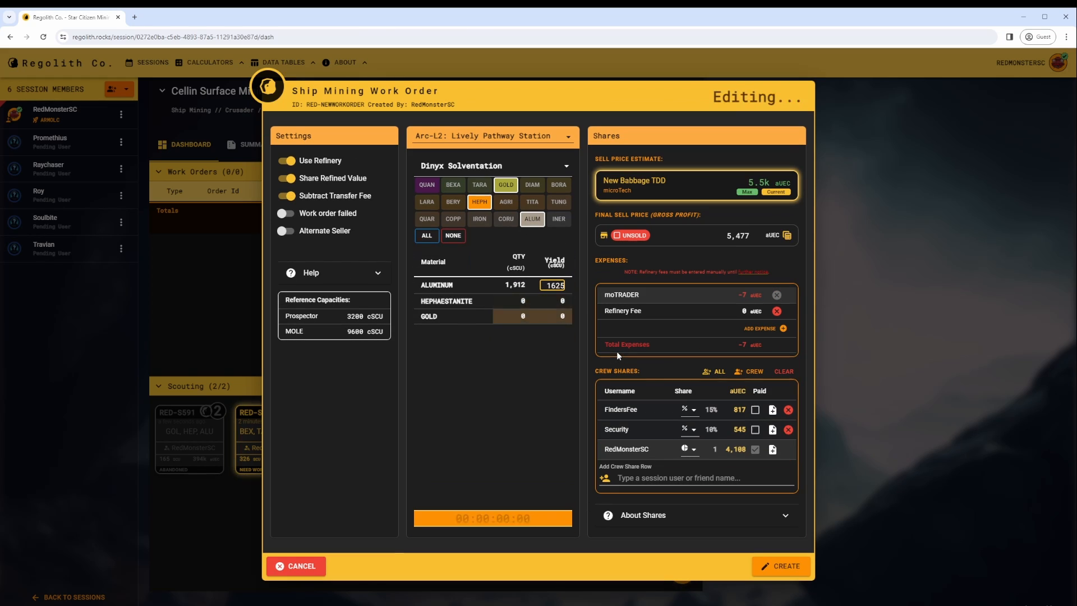
key(Tab)
text(1945)
key(Tab)
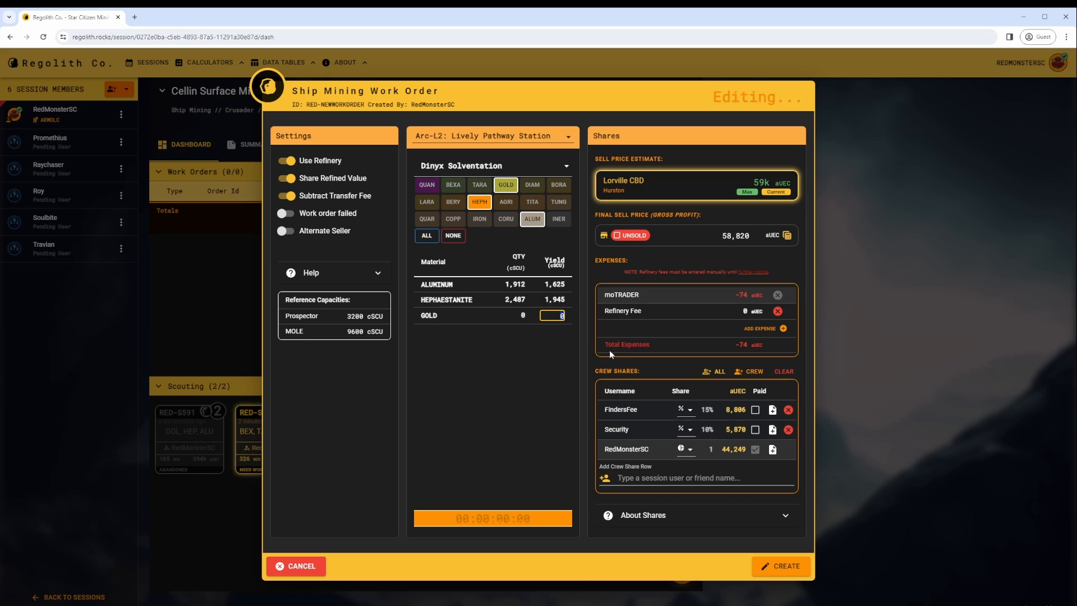
text(1245)
key(Tab)
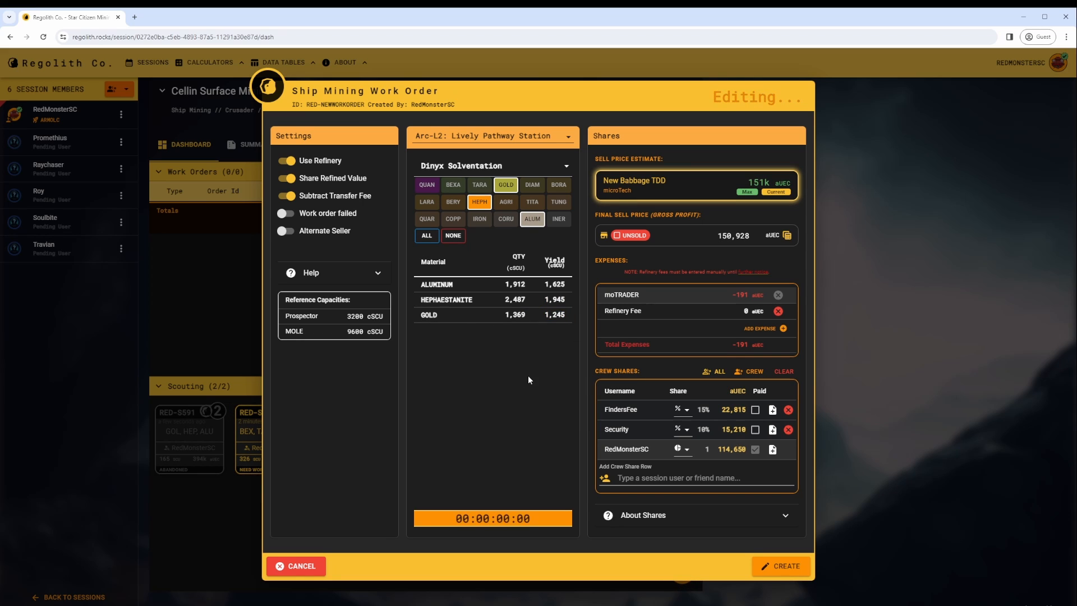
- Set the work order's refining timer to 19 hours 45 minutes
click(523, 524)
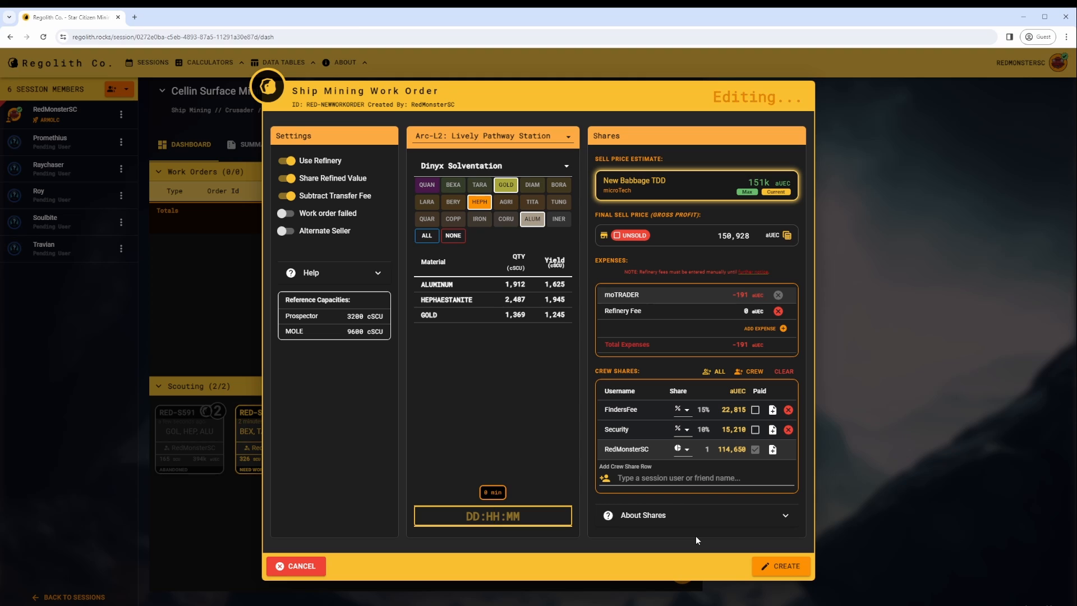
text(19:45)
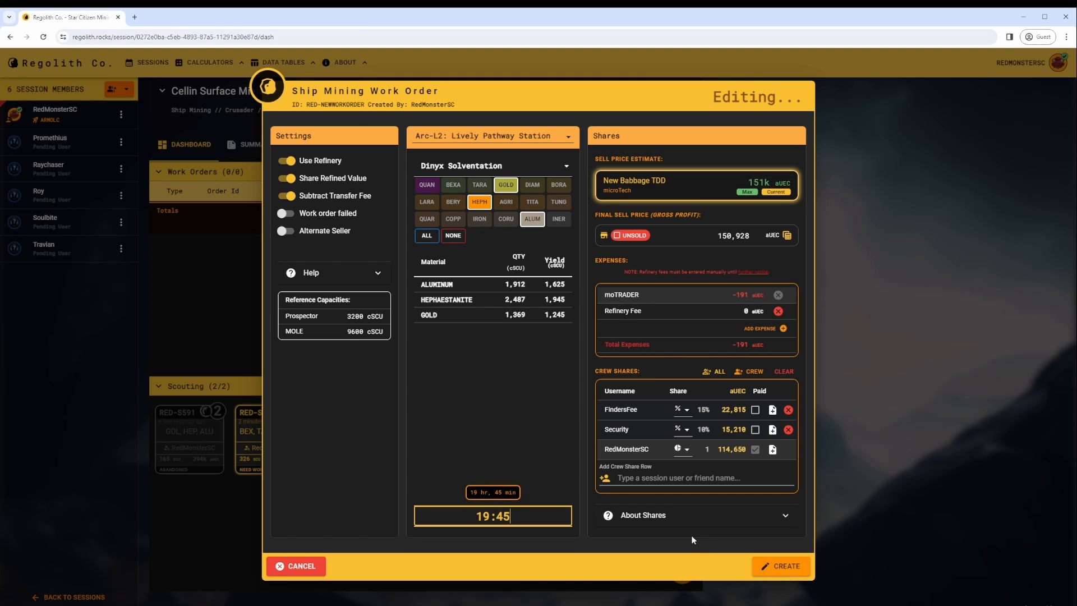
click(546, 426)
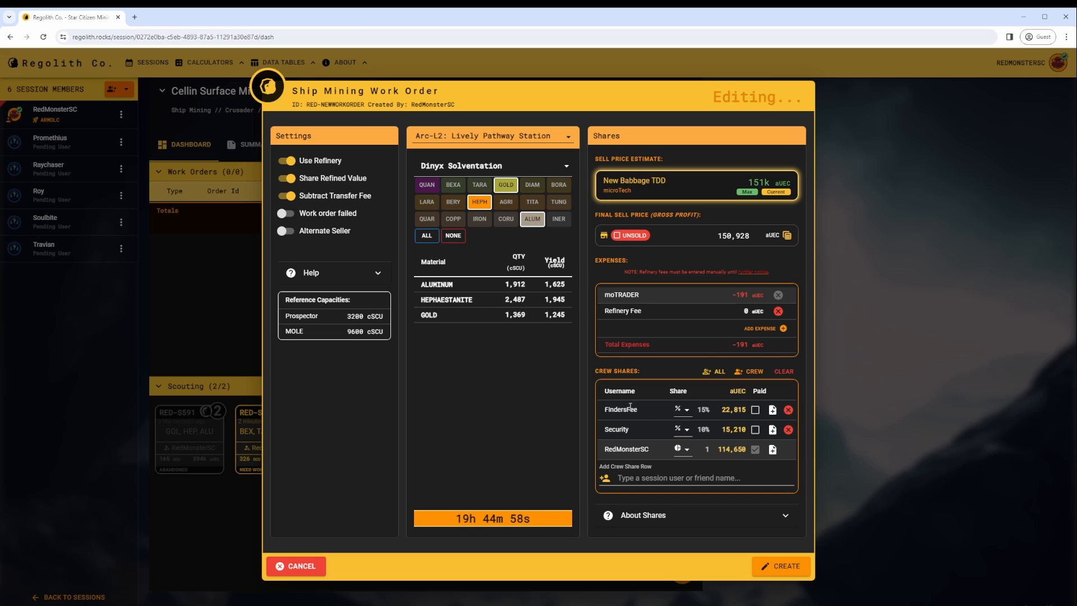
- Add the first pending session member to the crew shares and remove the FindersFee and Security rows
click(655, 475)
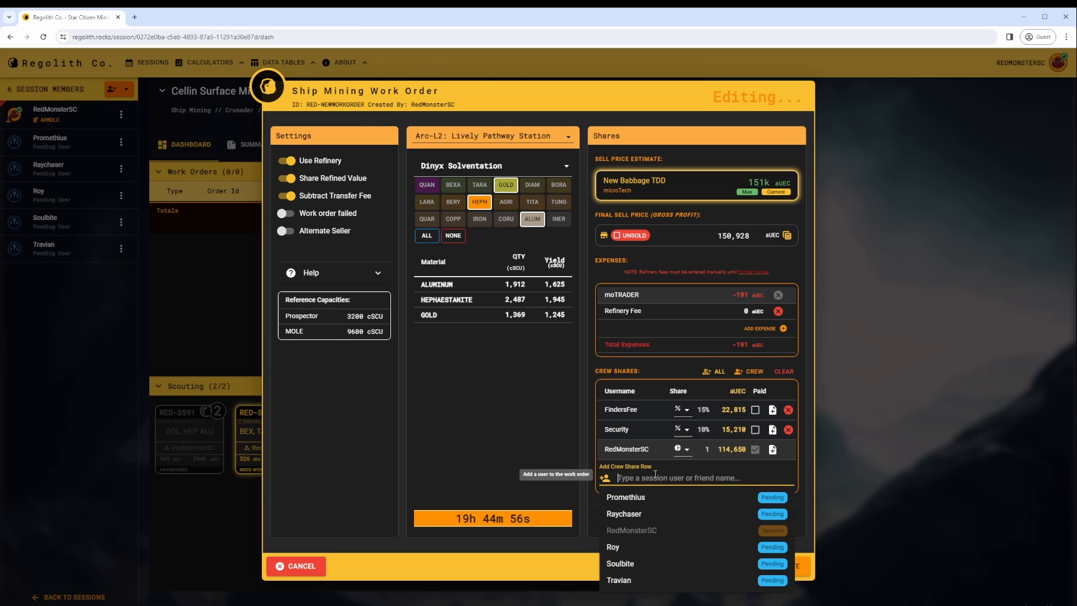
click(688, 497)
click(787, 400)
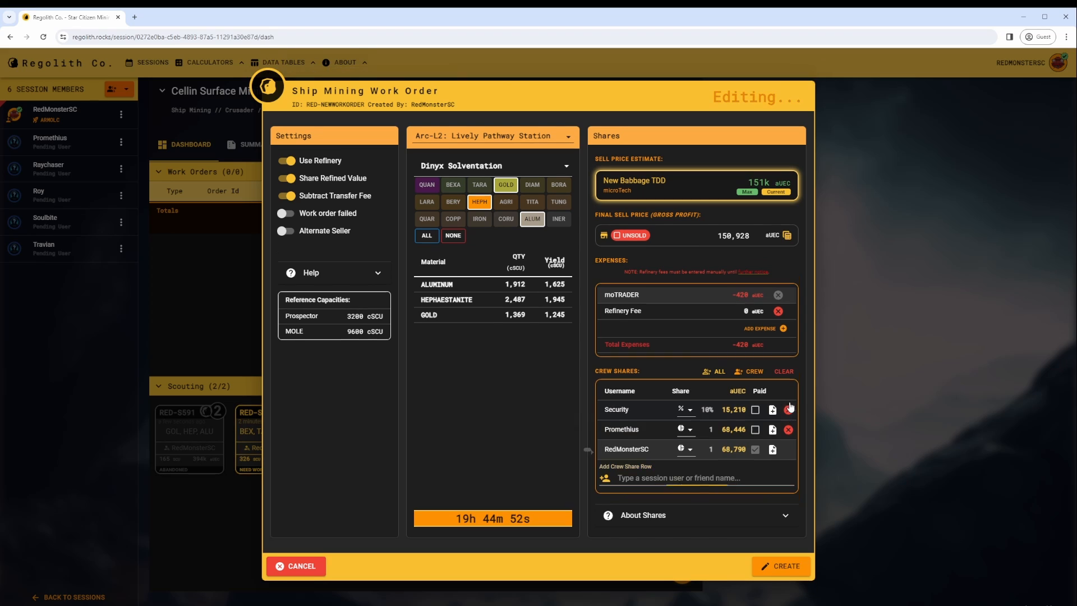
click(788, 410)
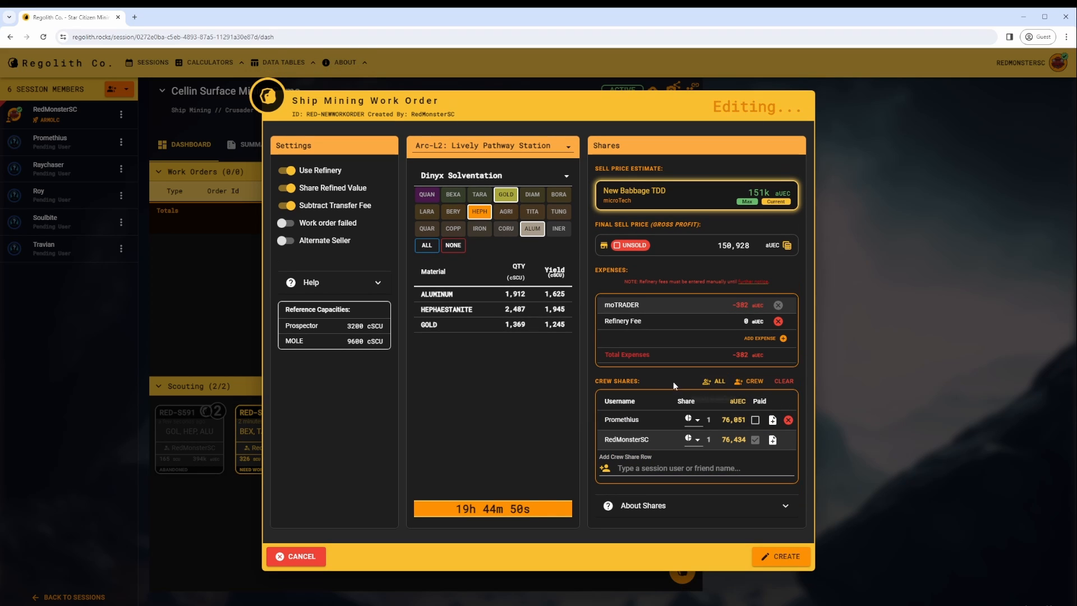
- Change the work order owner's crew share to Percentage and expand the notes about share types
click(695, 442)
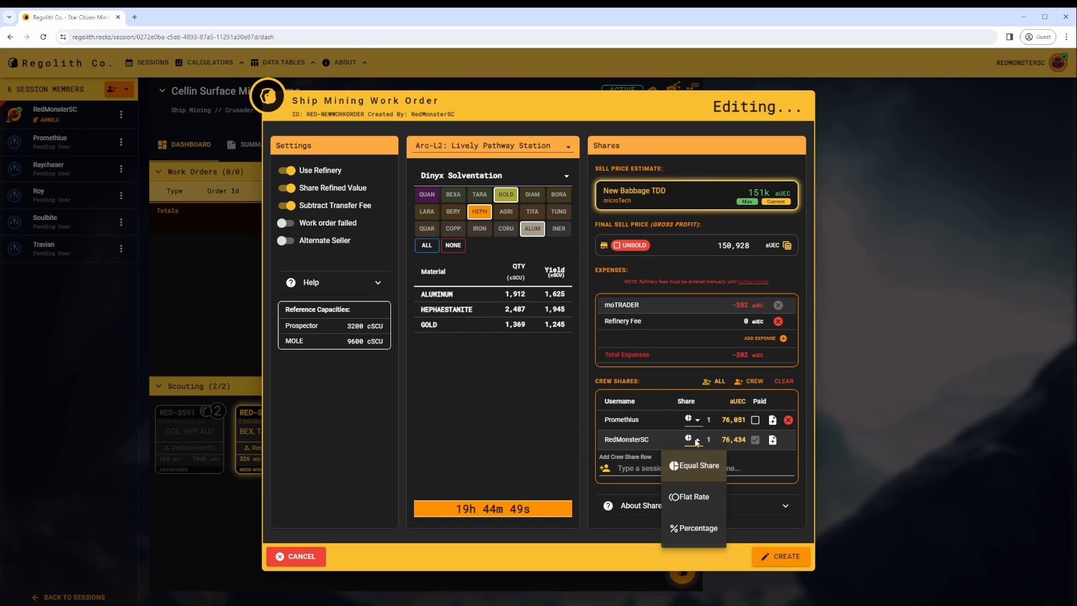
click(701, 530)
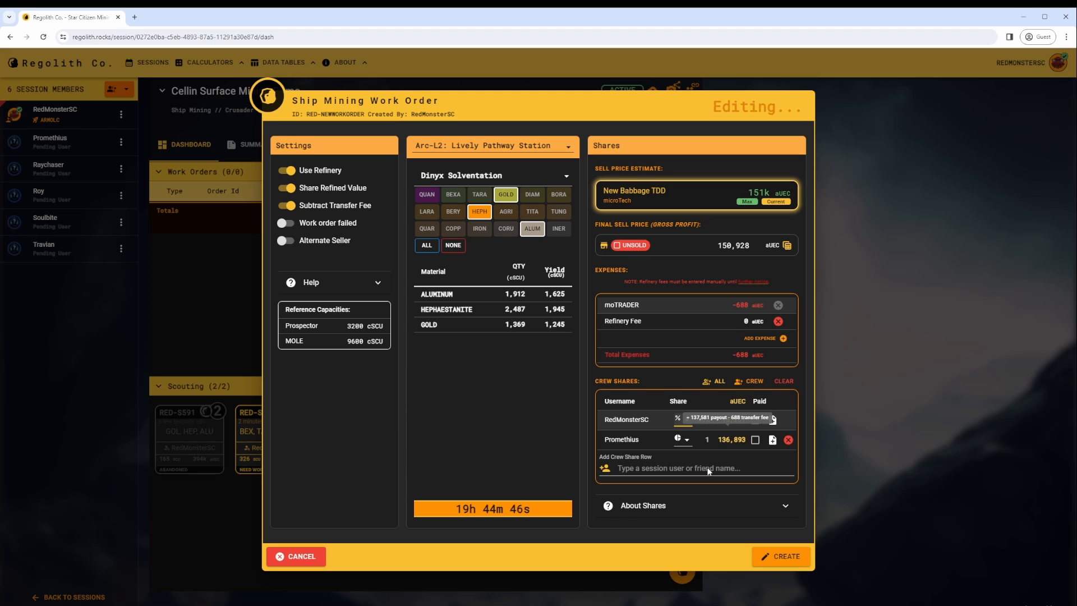
click(712, 502)
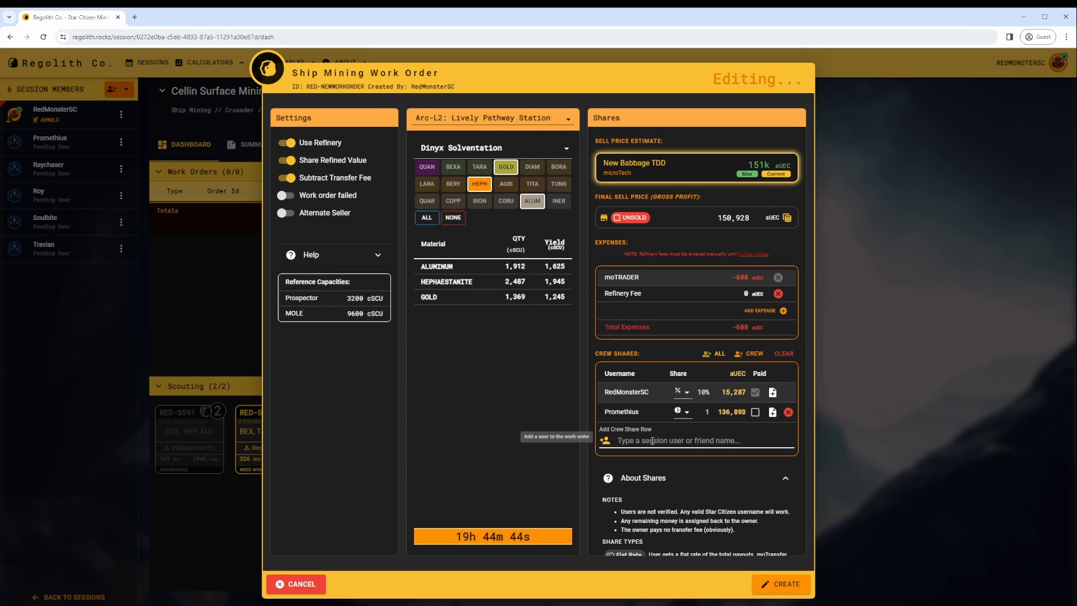
- Add the fourth pending session member to the crew shares and collapse the share notes
click(690, 441)
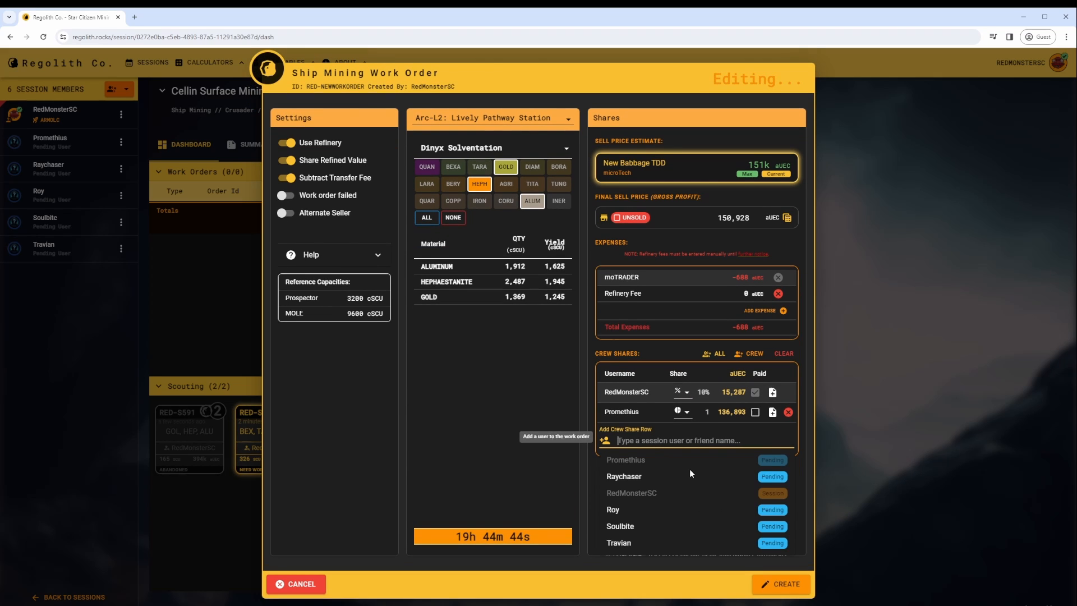
click(644, 526)
scroll(700, 406, down, 3)
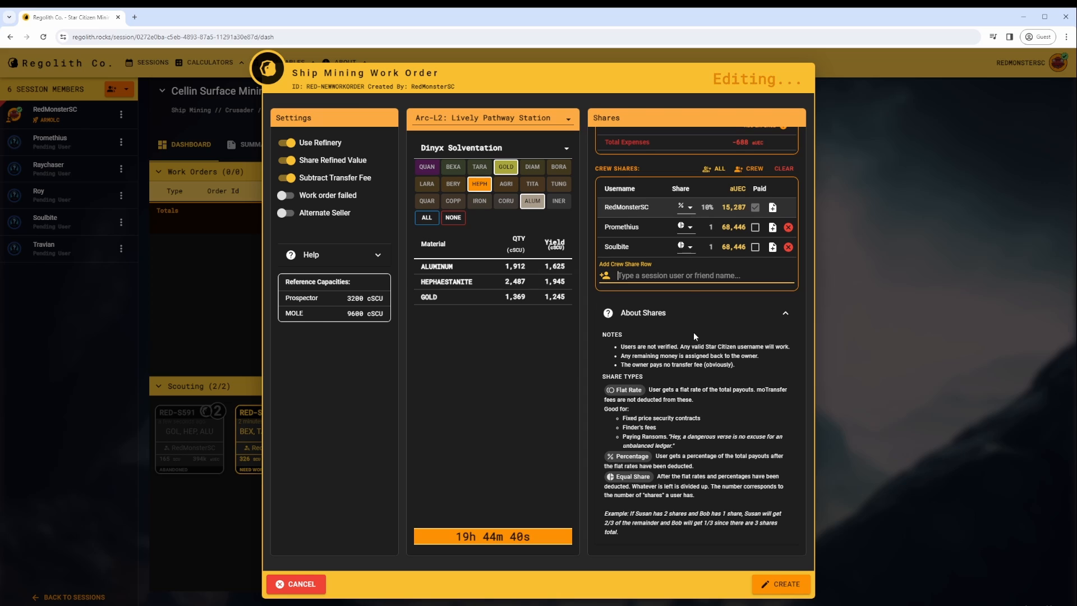
click(688, 319)
- Try a Percentage share for the fourth pending member and change the share type to Flat Rate
click(689, 454)
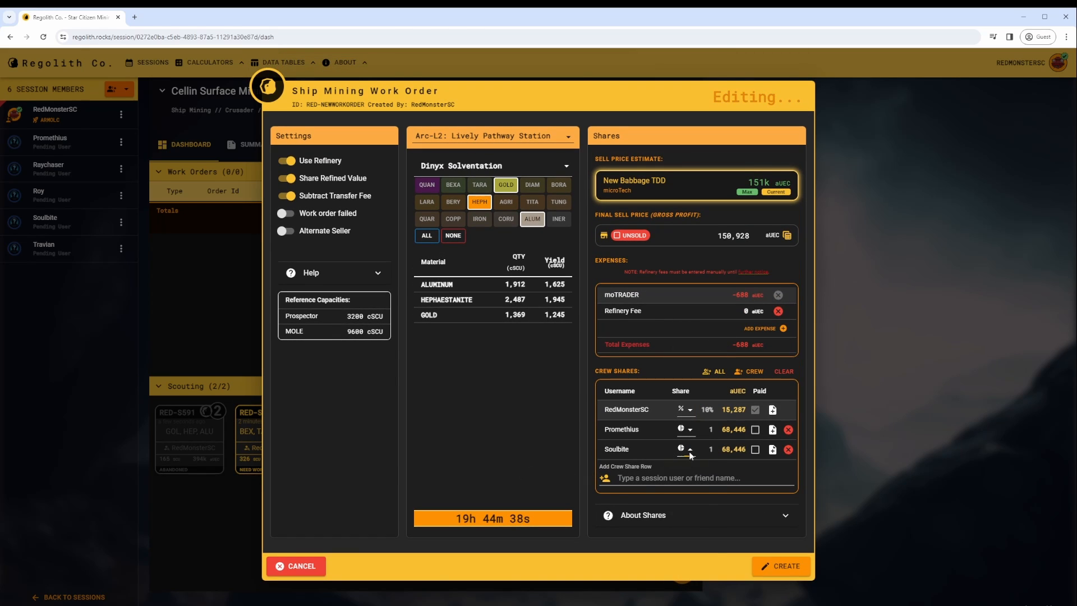
click(679, 537)
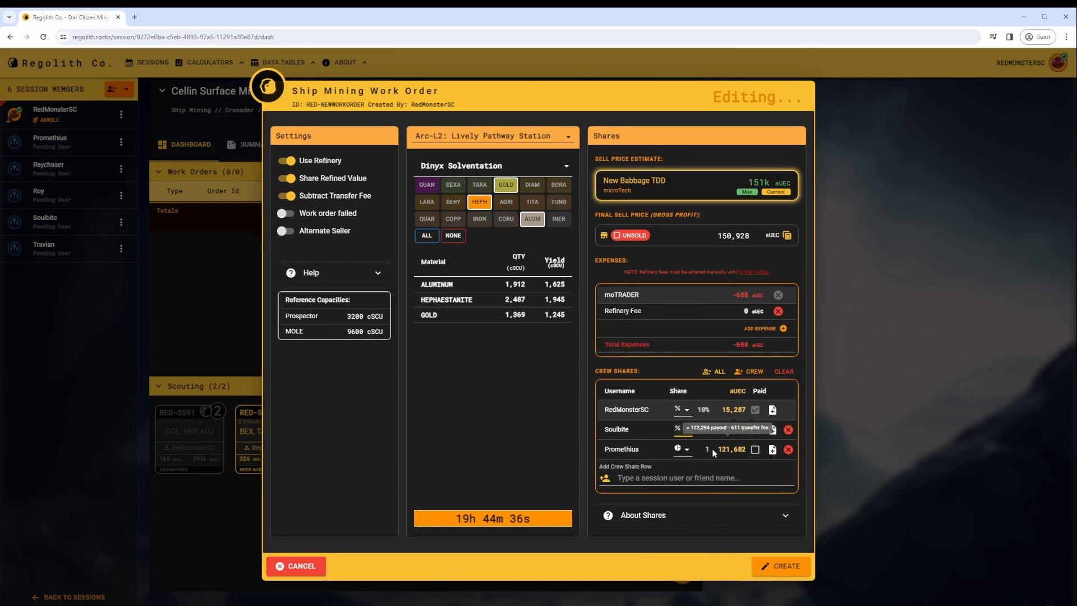
click(688, 430)
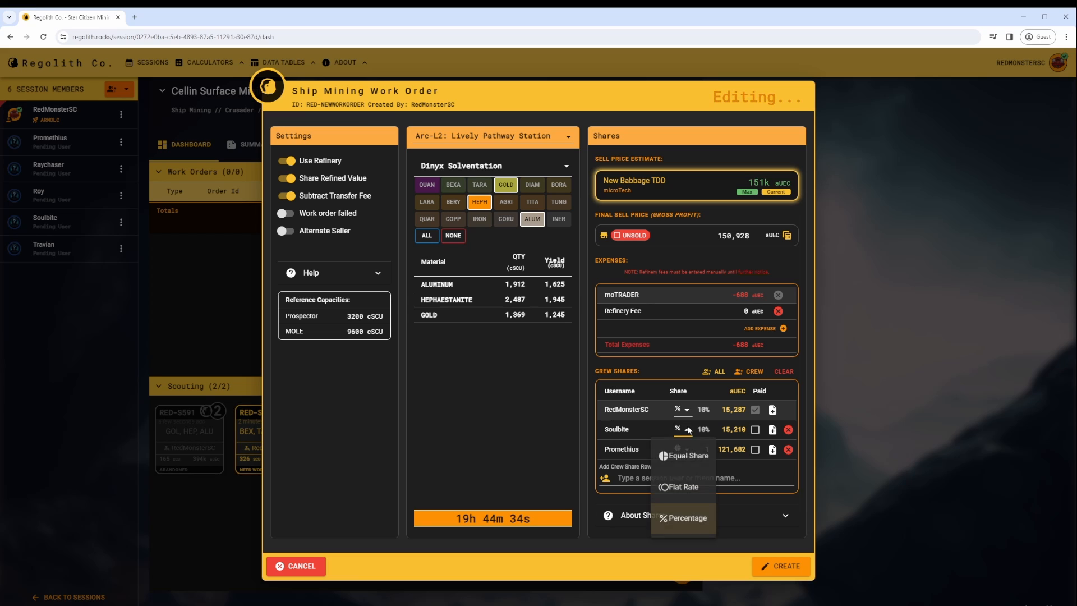
click(679, 487)
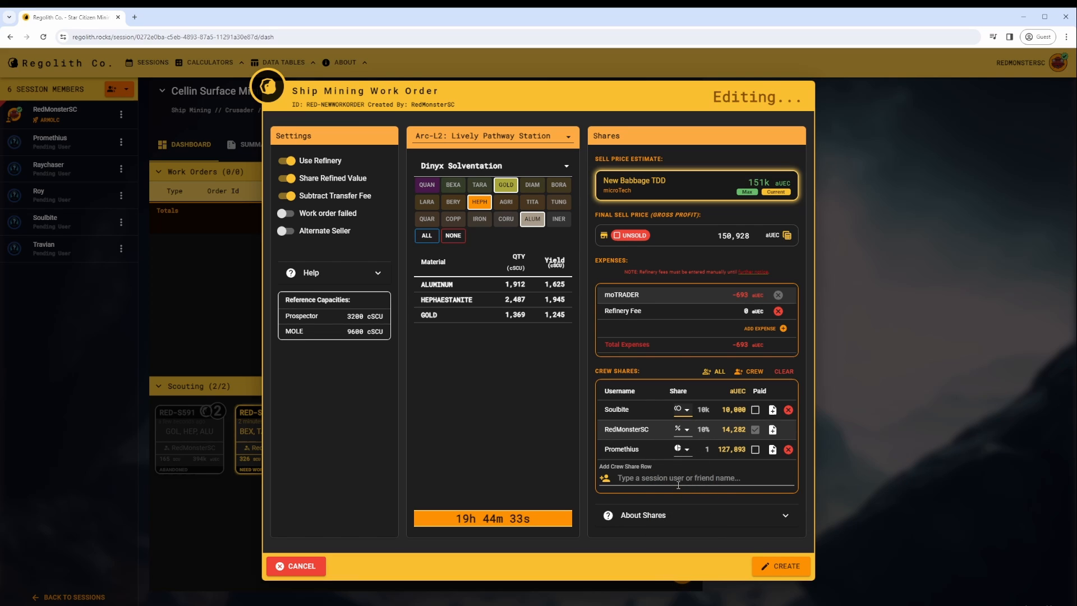
- Set the flat-rate crew share to 20,000 aUEC and create the work order
click(703, 411)
text(2000)
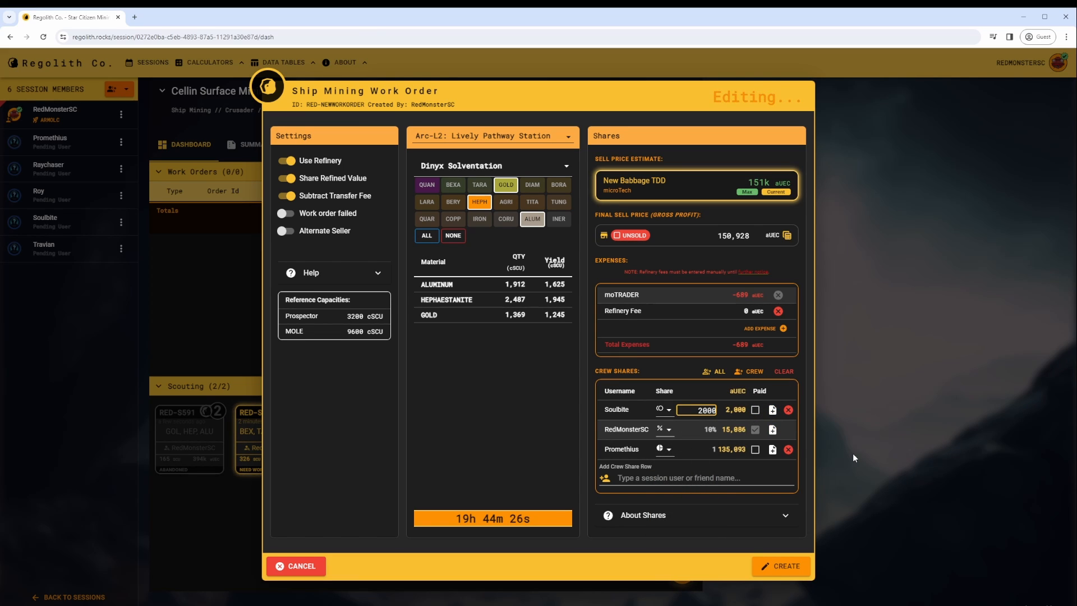
key(Return)
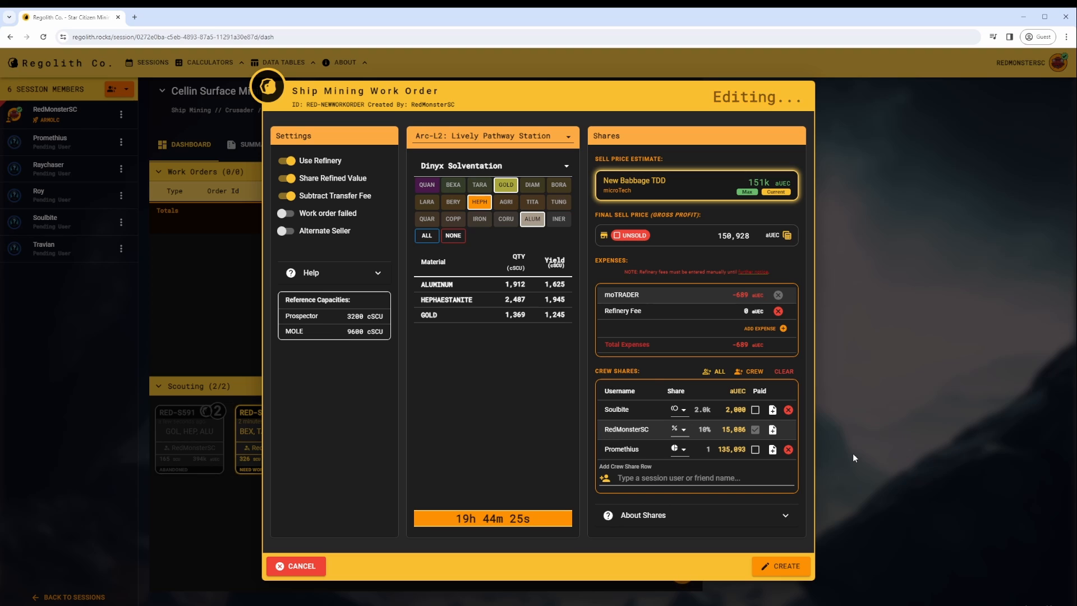
click(702, 409)
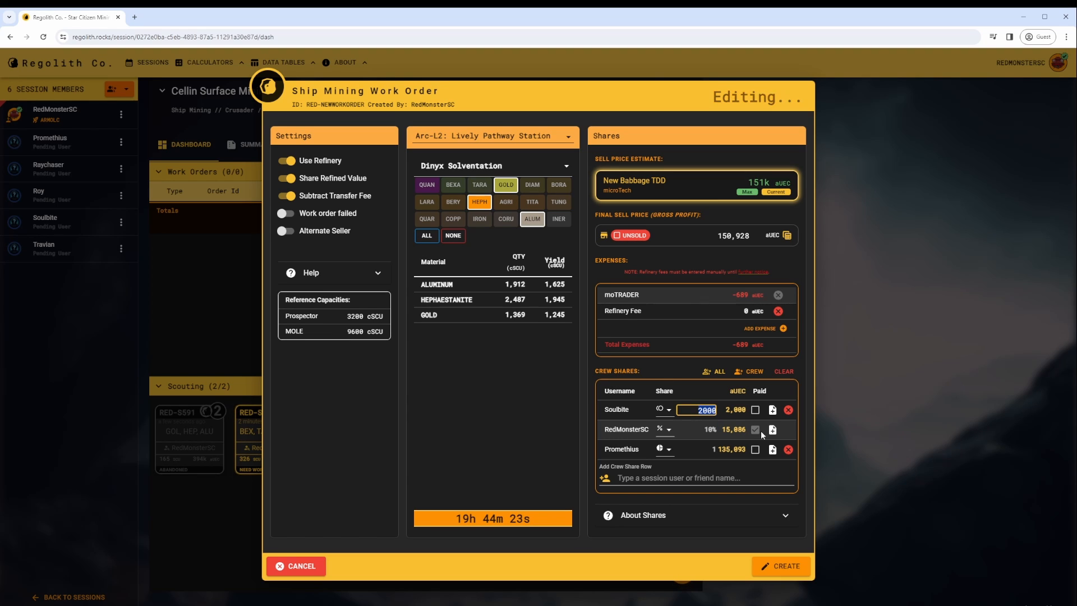
text(20000)
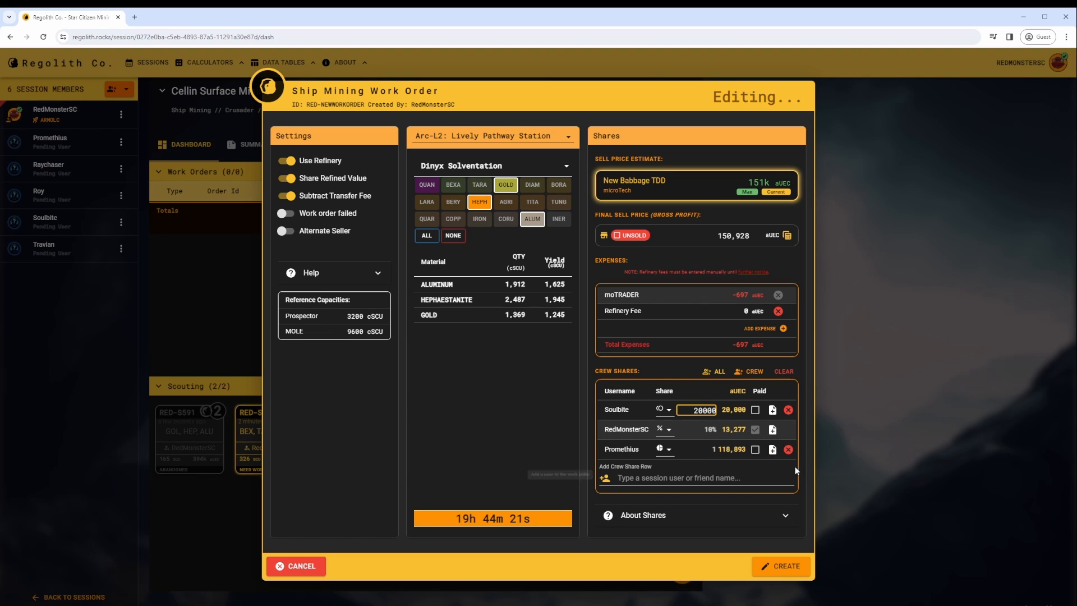
click(809, 467)
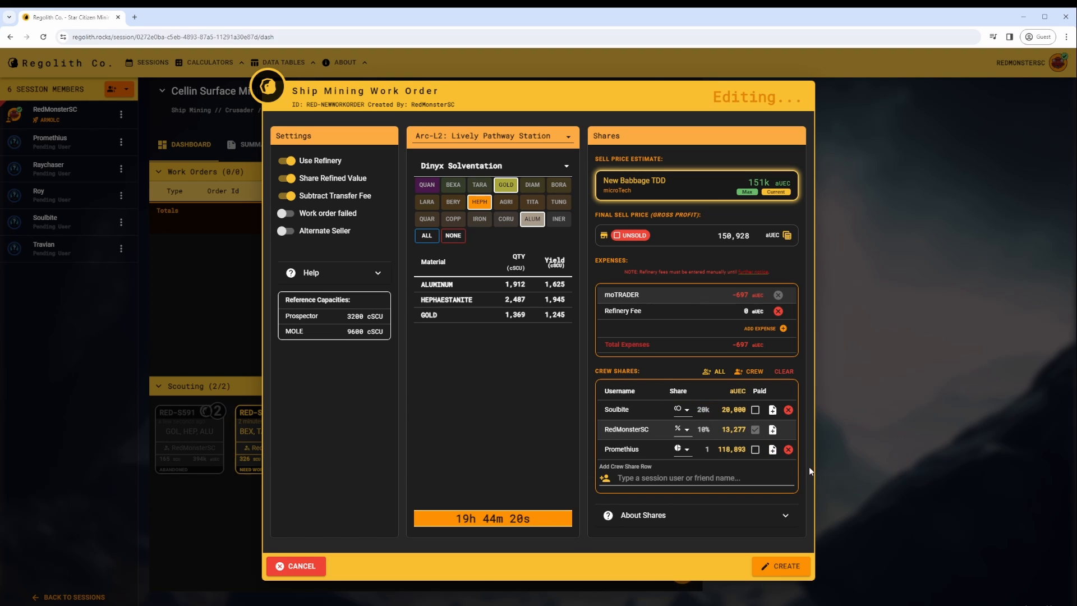
click(775, 565)
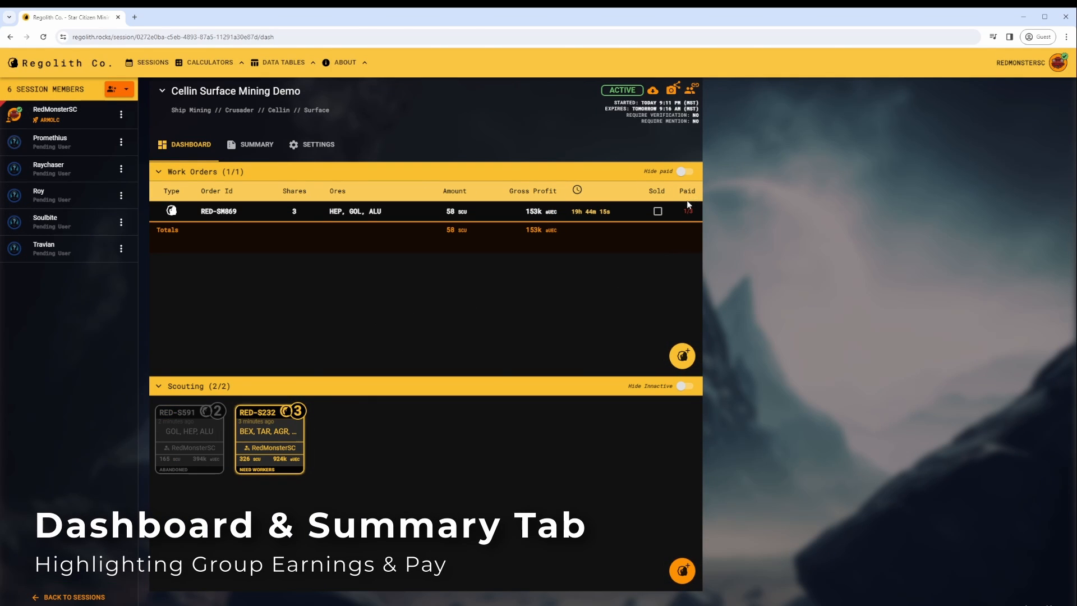
- Mark the 20,000 aUEC crew share as paid in the session summary and expand the remaining unpaid share's details
click(253, 146)
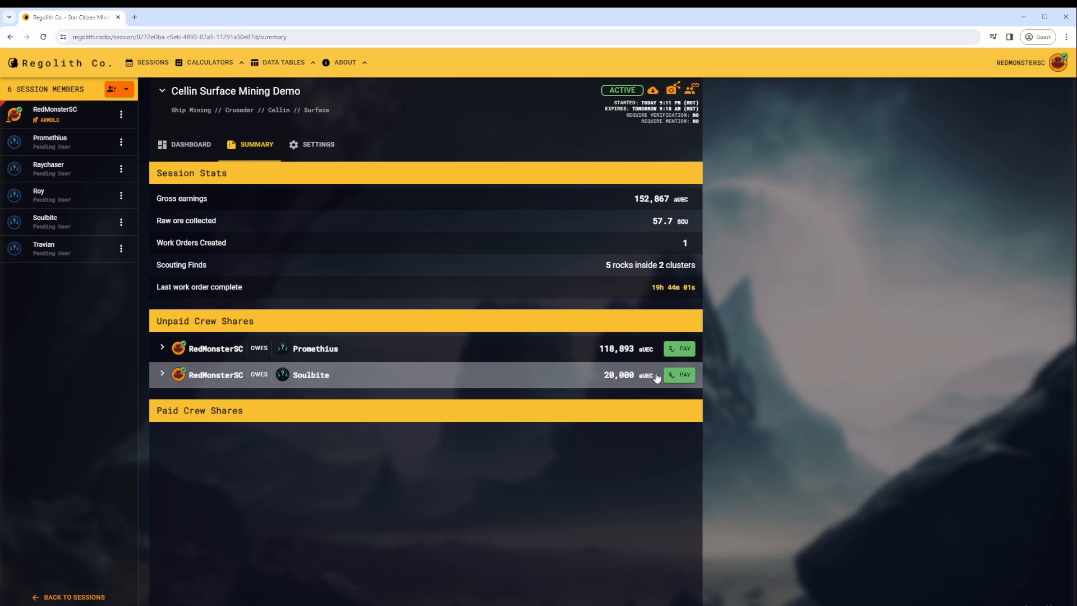
click(682, 375)
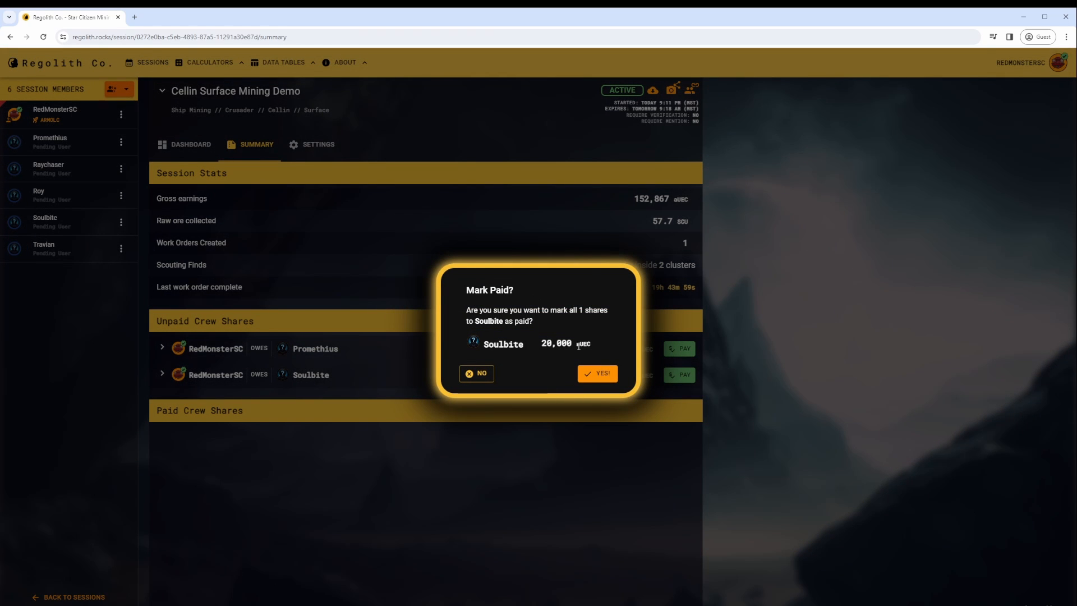
click(595, 378)
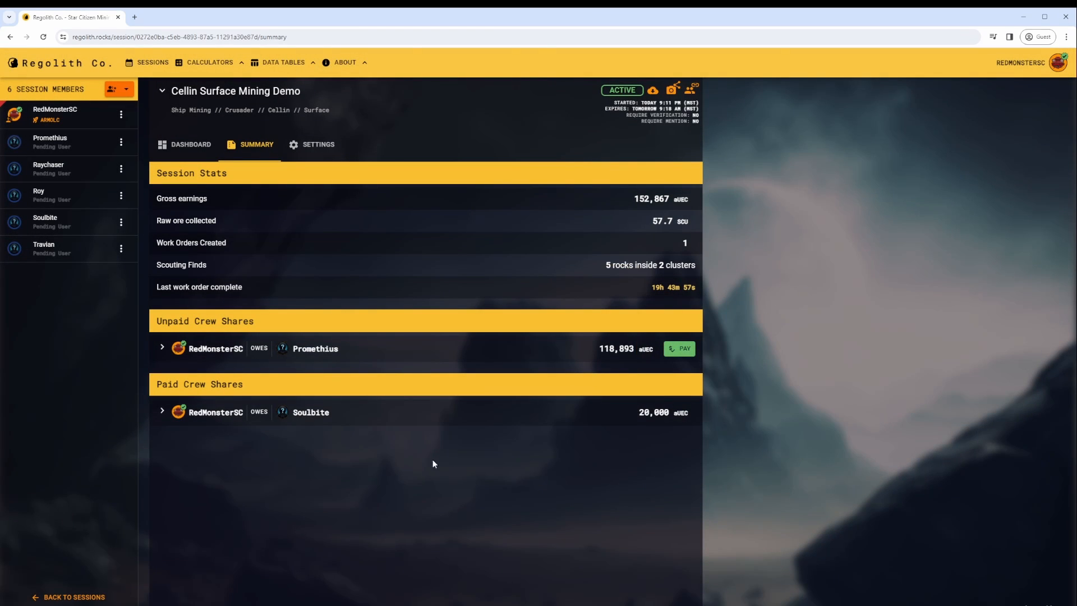
click(415, 362)
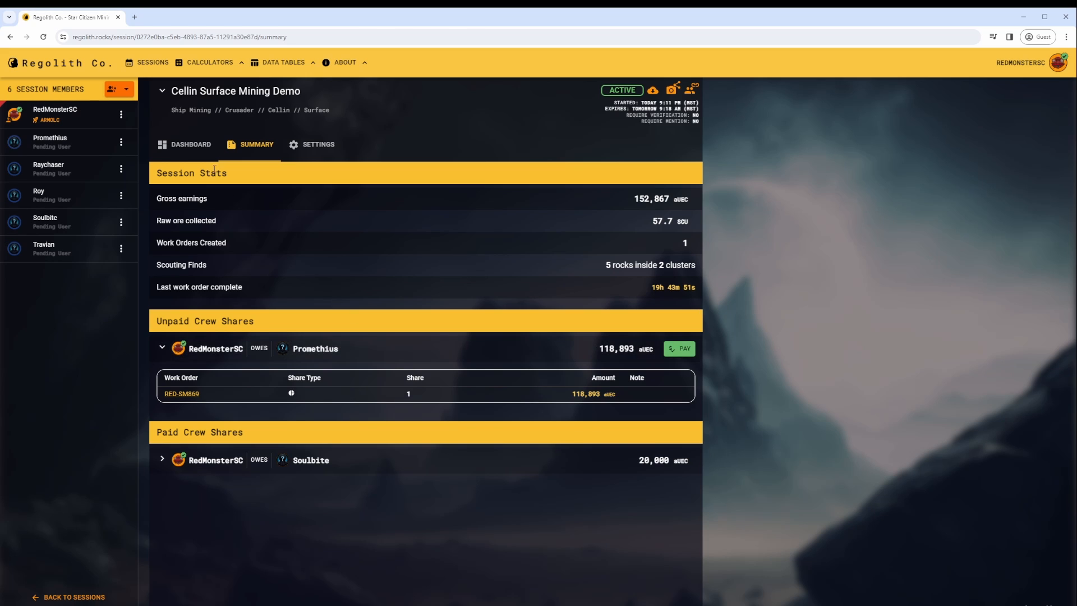
- Edit the existing work order, giving the owner an Equal Share and the unpaid member a Percentage share, then save and close it
click(194, 146)
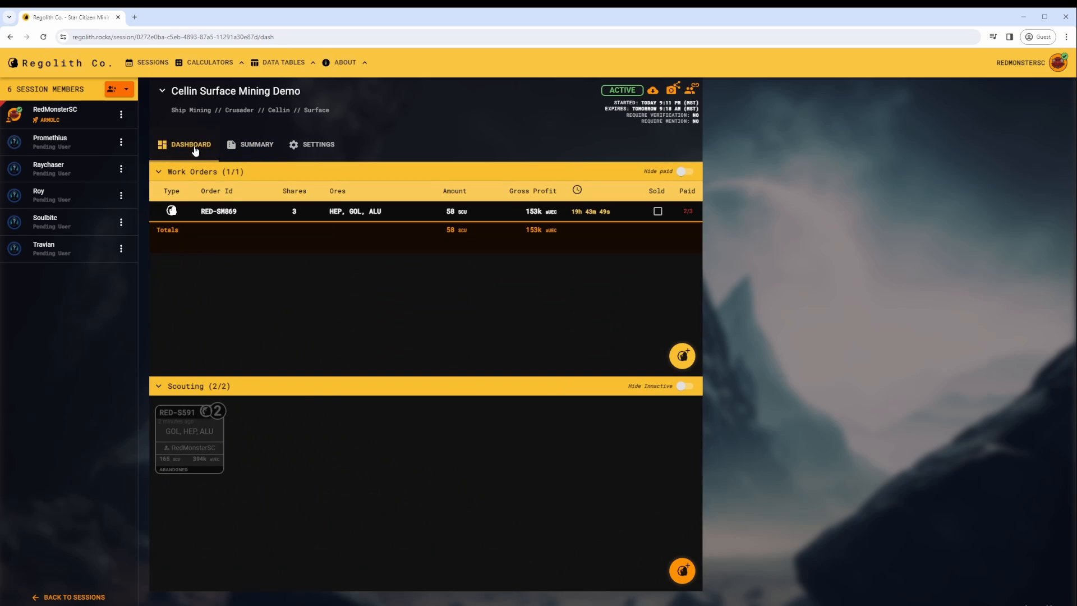
click(251, 212)
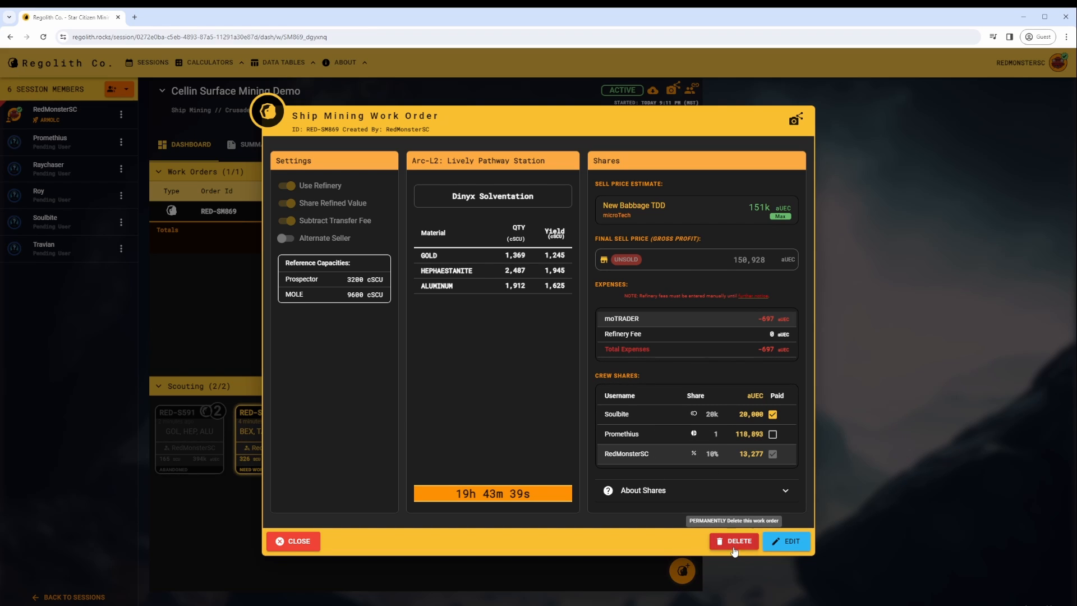
click(785, 540)
click(683, 448)
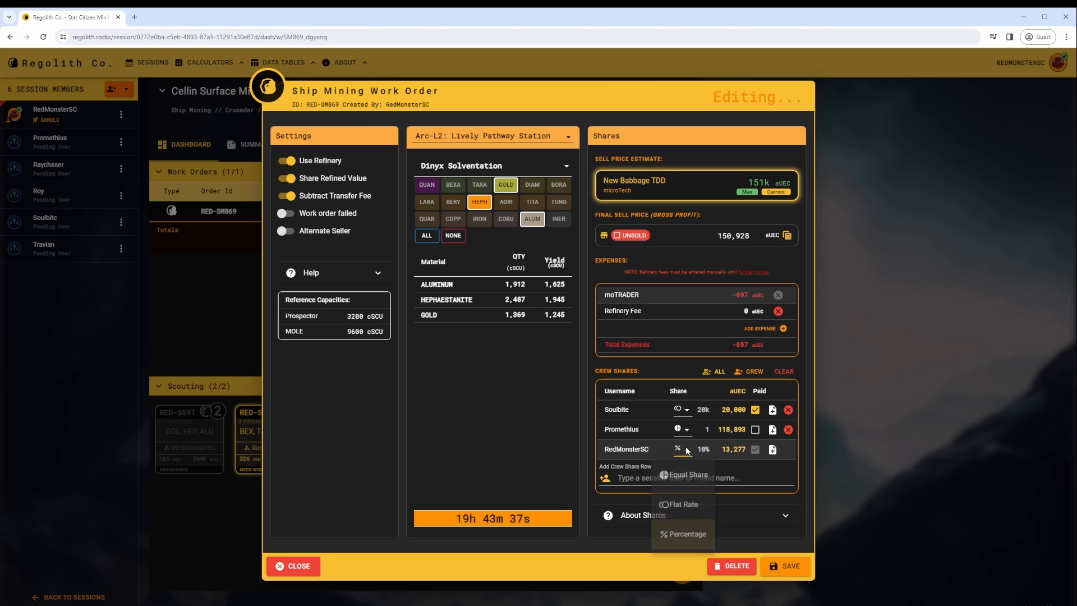
click(684, 474)
click(684, 429)
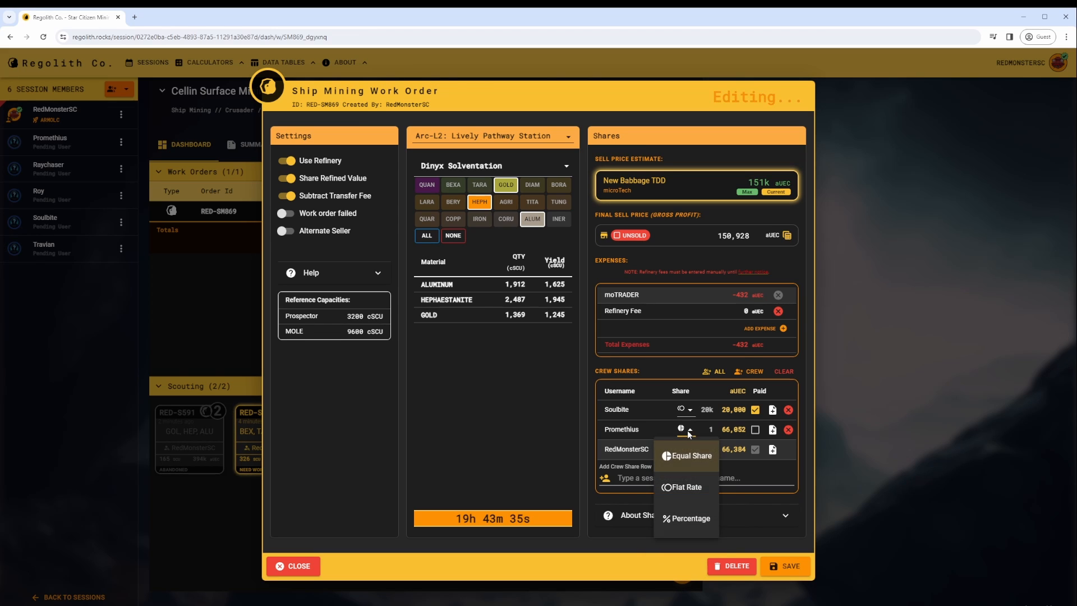
click(682, 522)
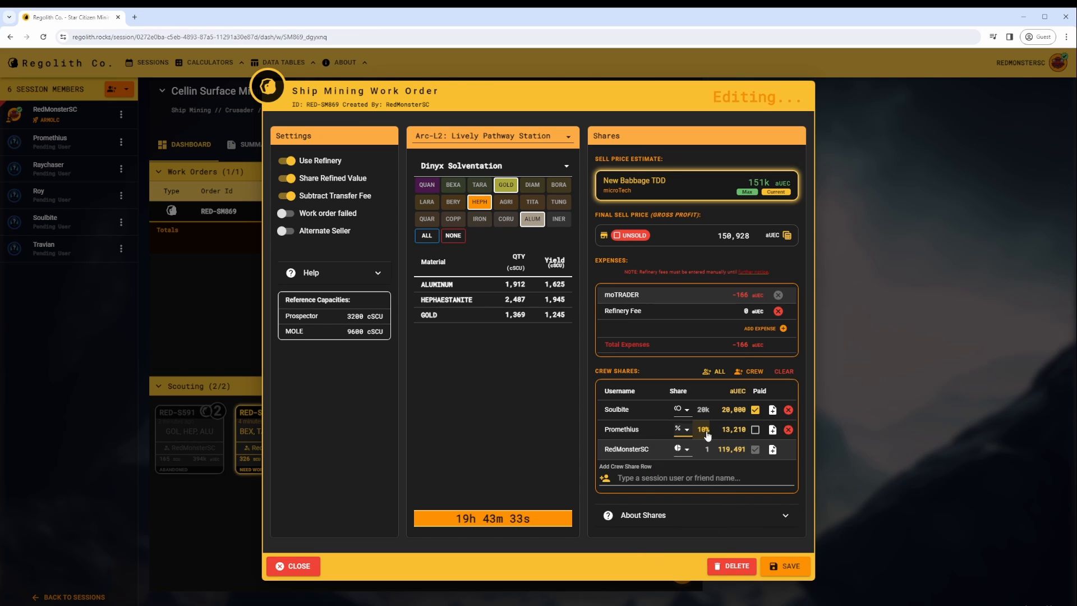
click(784, 567)
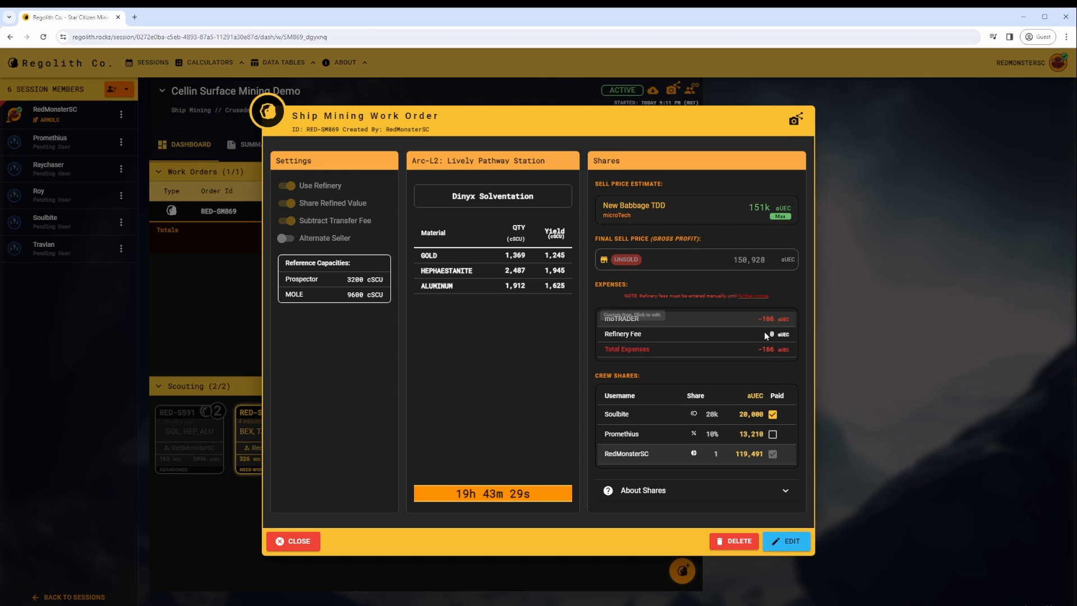
click(293, 540)
- Mark the remaining unpaid crew share as paid in the session summary
click(255, 147)
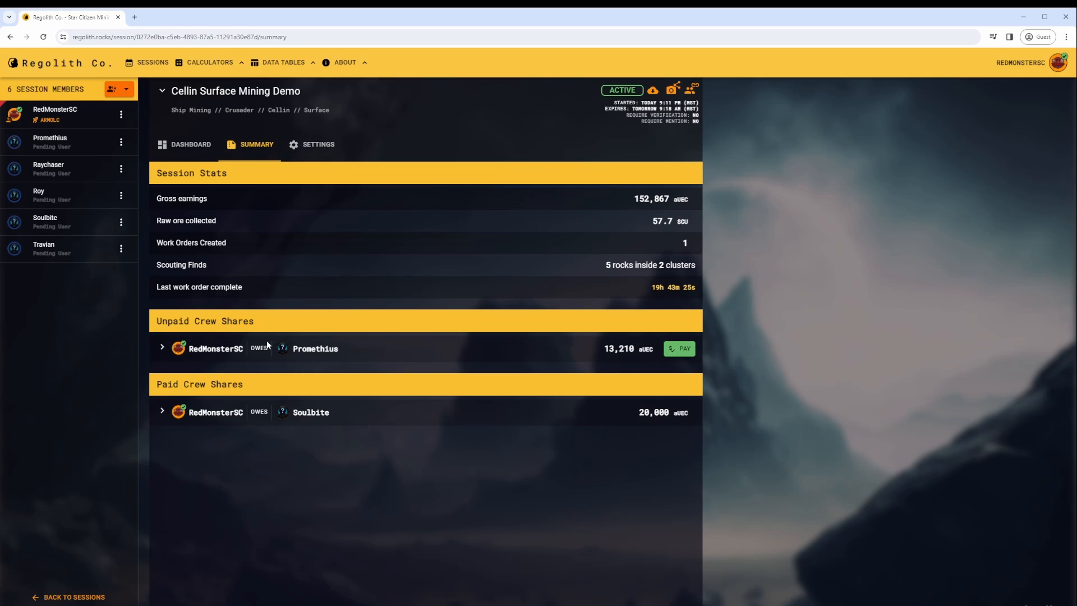
click(683, 351)
click(583, 375)
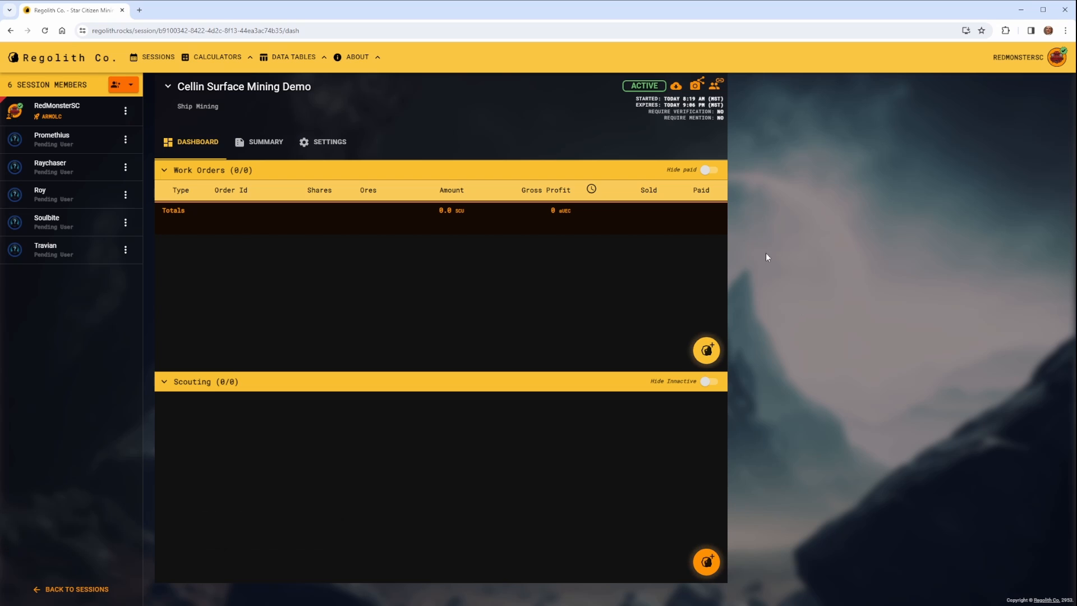
- Add the fourth pending session member to the session owner's crew
click(125, 224)
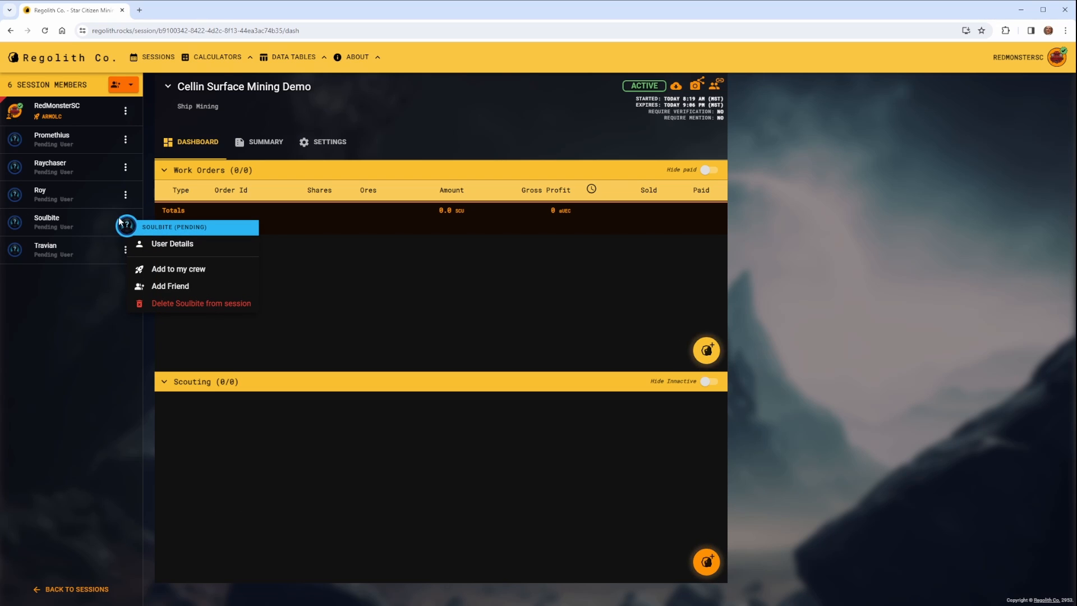
click(96, 312)
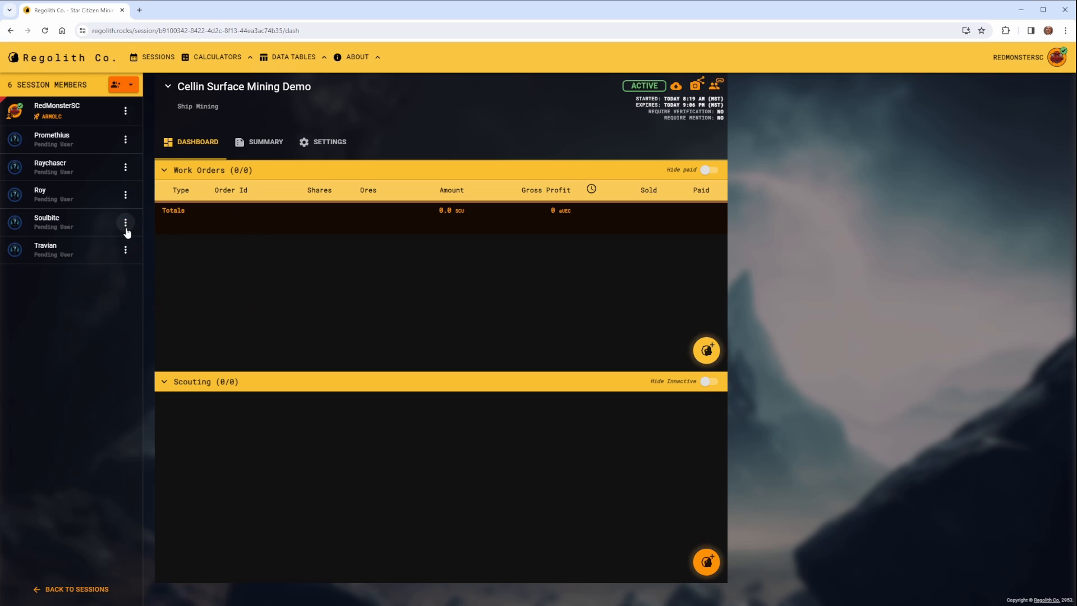
click(125, 223)
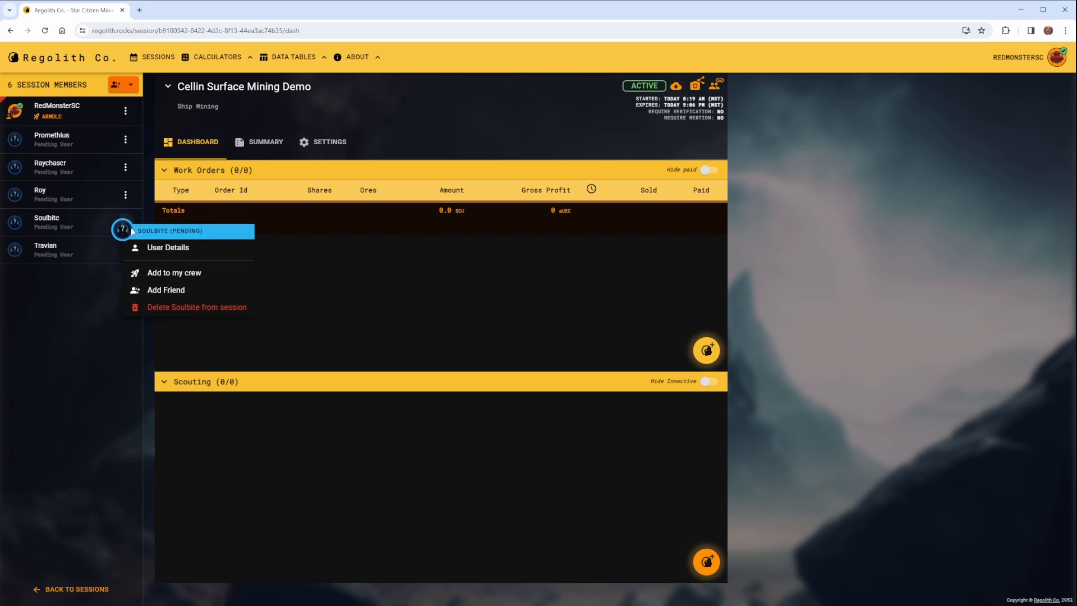
click(165, 274)
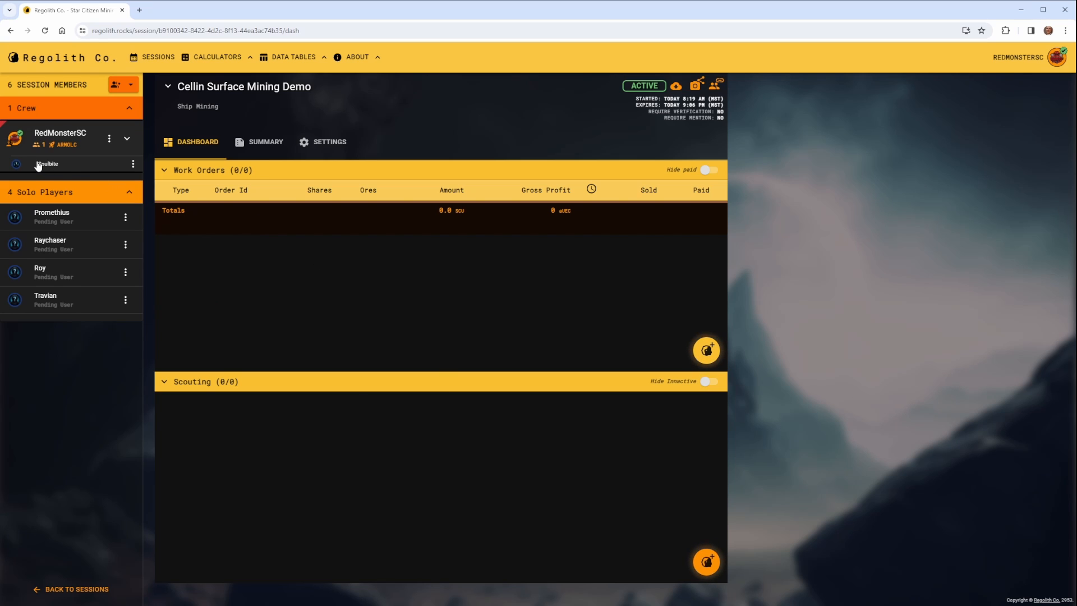
- Add the third pending solo player in the session member list to the session owner's crew
click(126, 273)
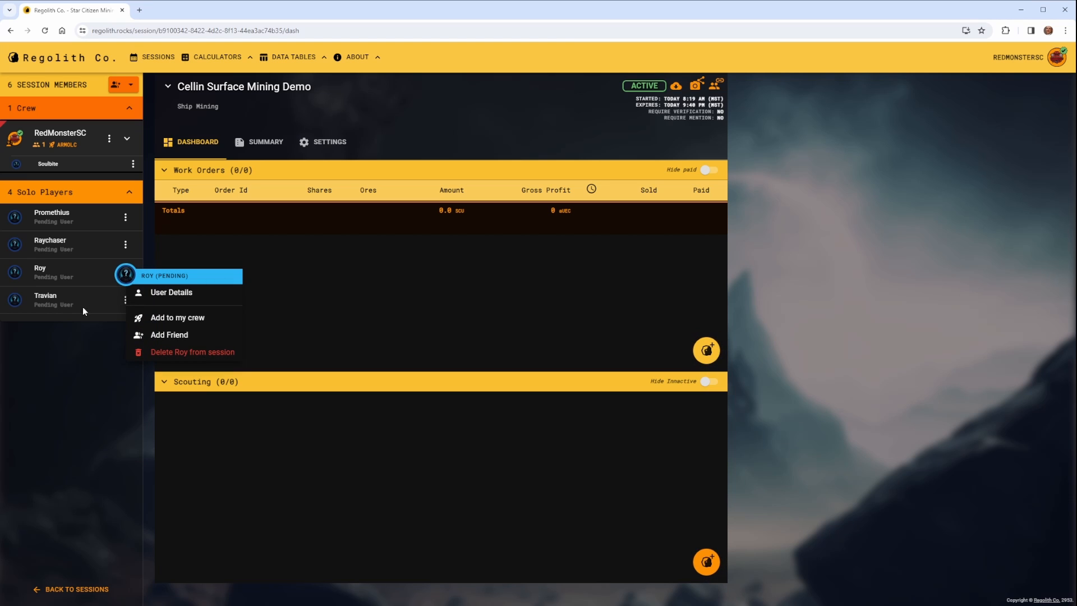
click(62, 348)
click(125, 271)
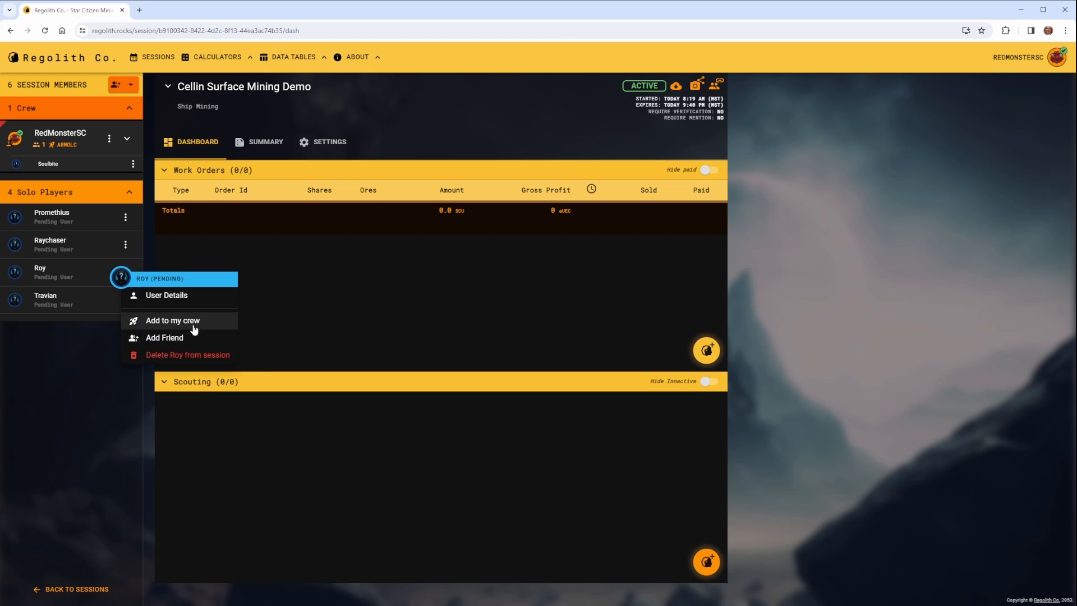
click(178, 321)
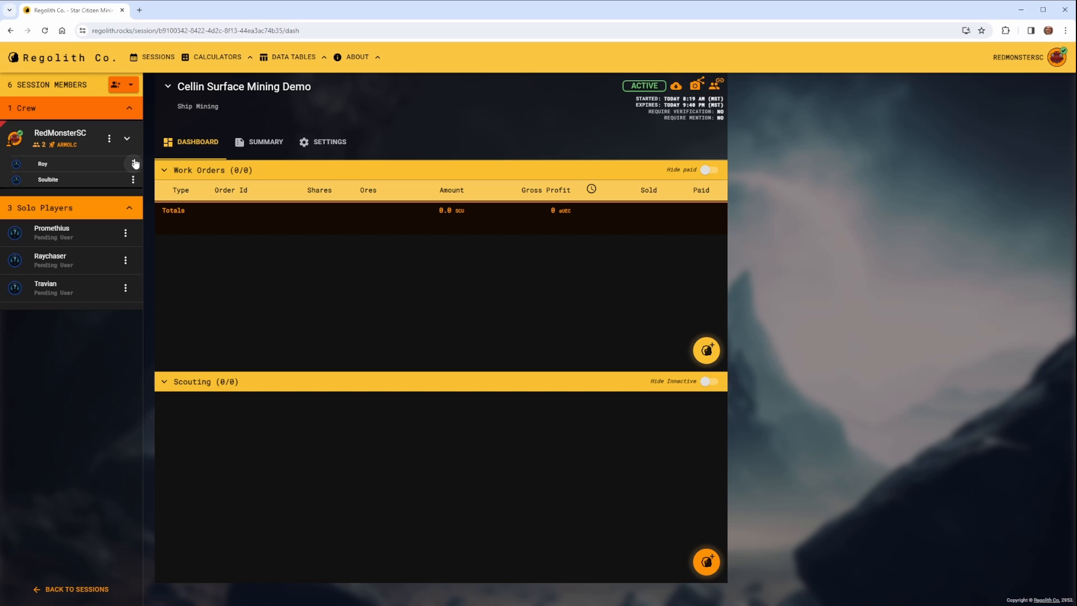
- Try adding the second pending solo player to the owner's crew, and remove that member from the crew again
click(125, 259)
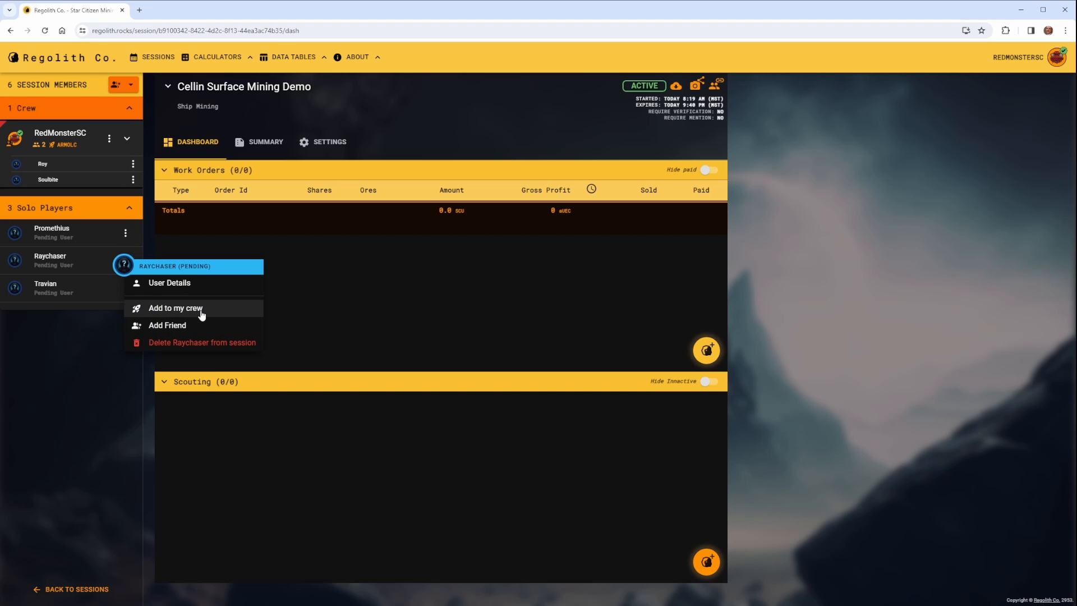
click(199, 310)
click(134, 164)
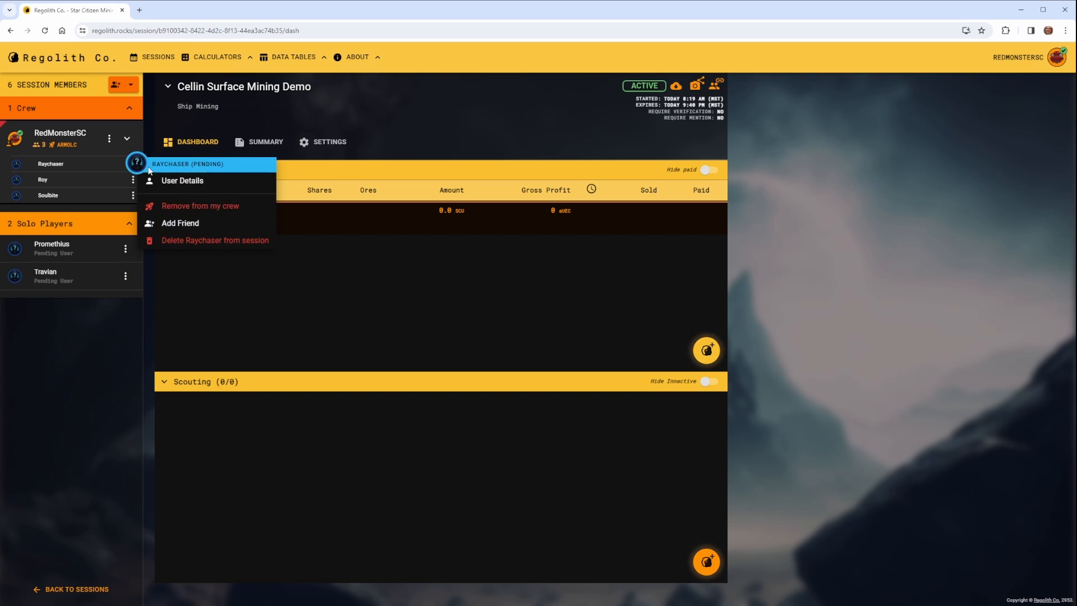
click(210, 207)
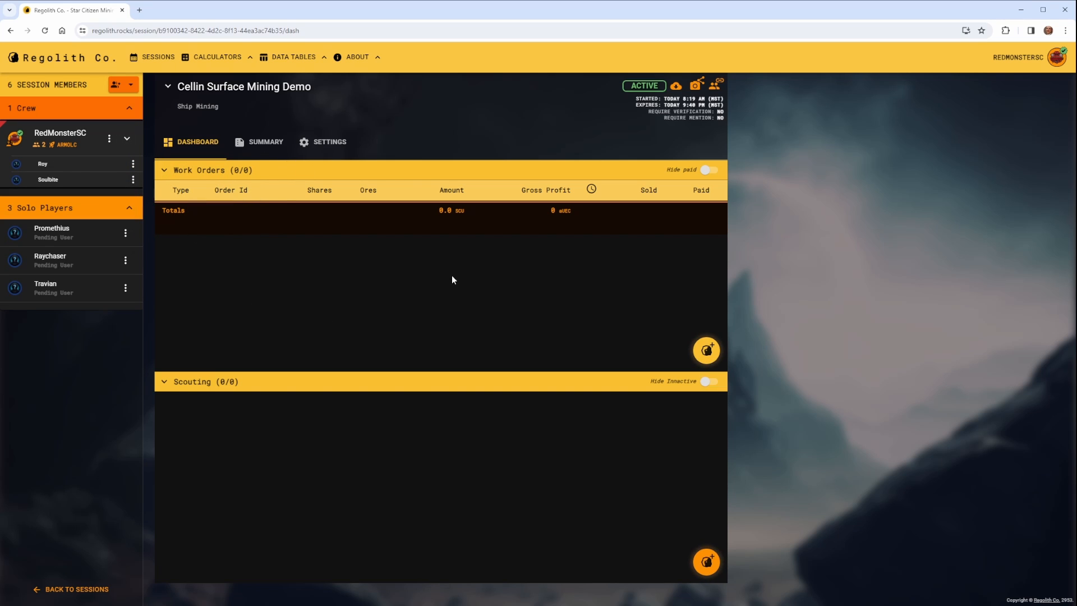
- Start a new ship mining work order and choose the second crew member as its alternate seller
click(706, 350)
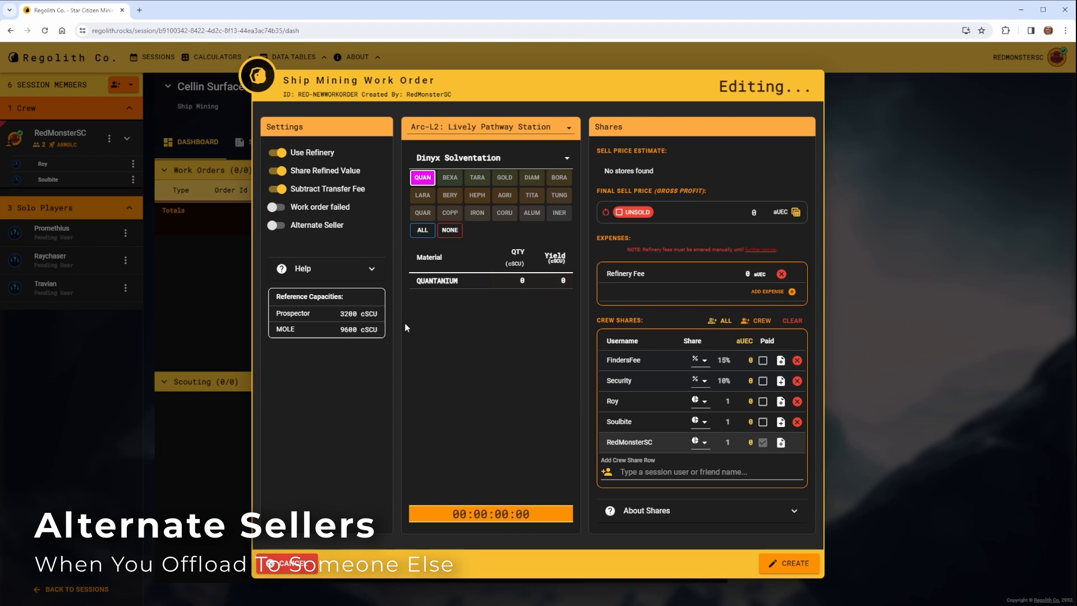
click(277, 226)
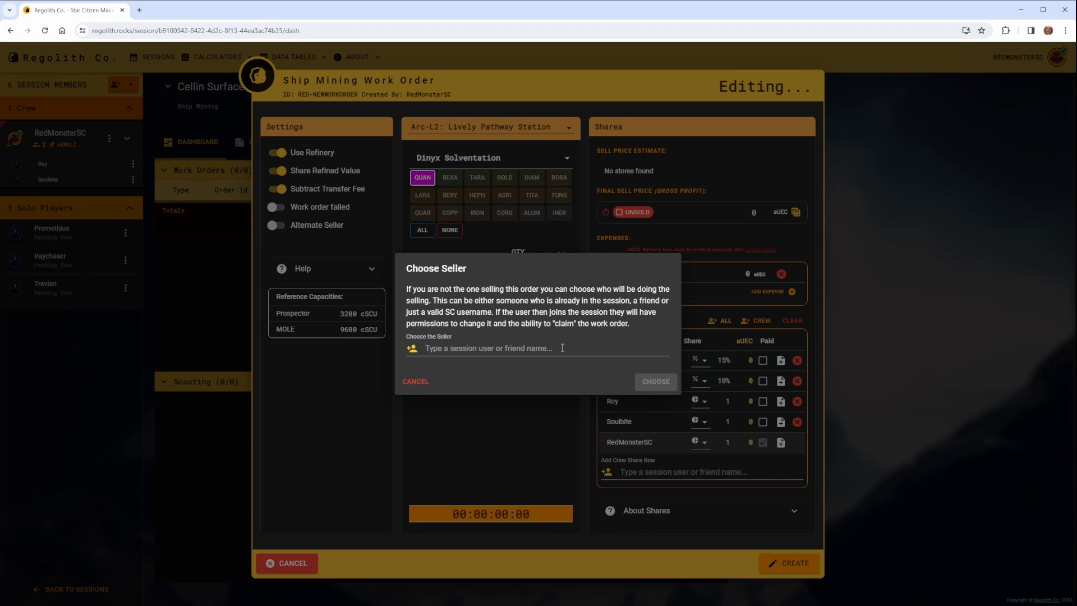
click(485, 349)
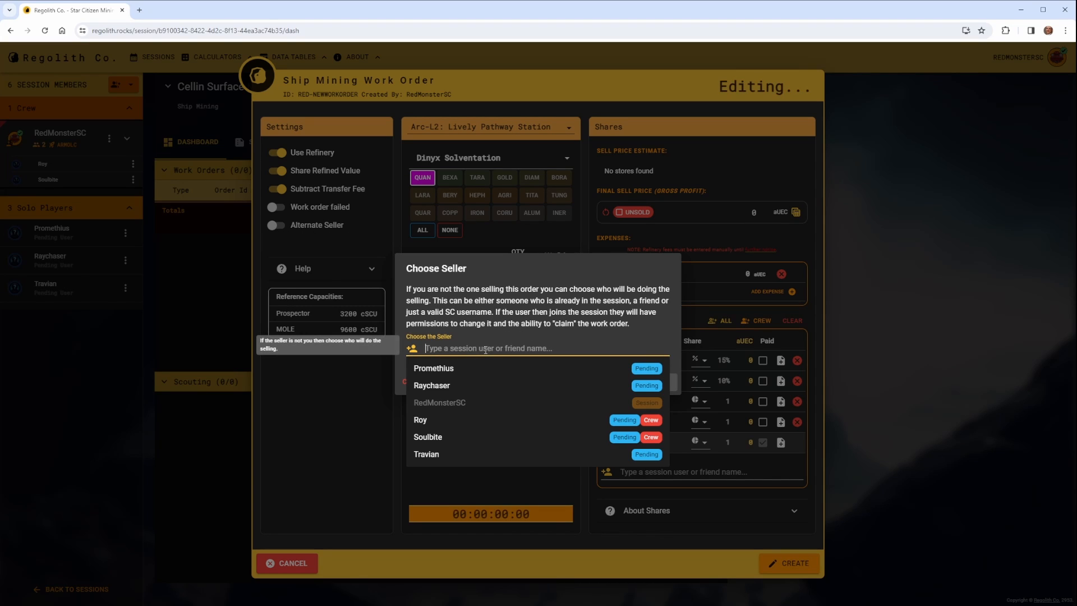
click(486, 438)
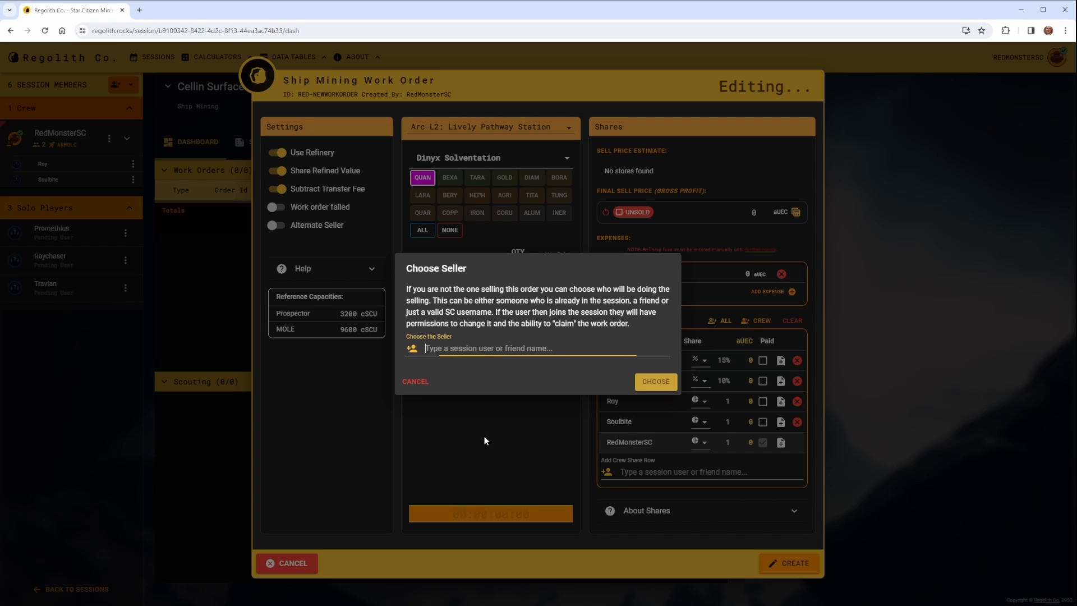
click(655, 381)
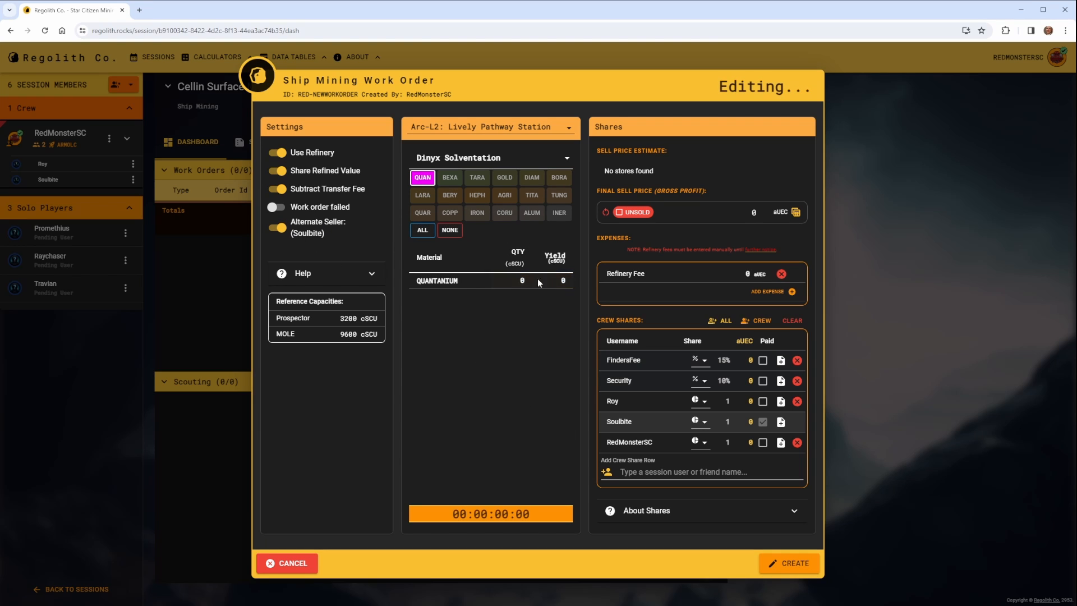
- Enter a Quantanium yield of 1,900 cSCU in the new work order
click(559, 281)
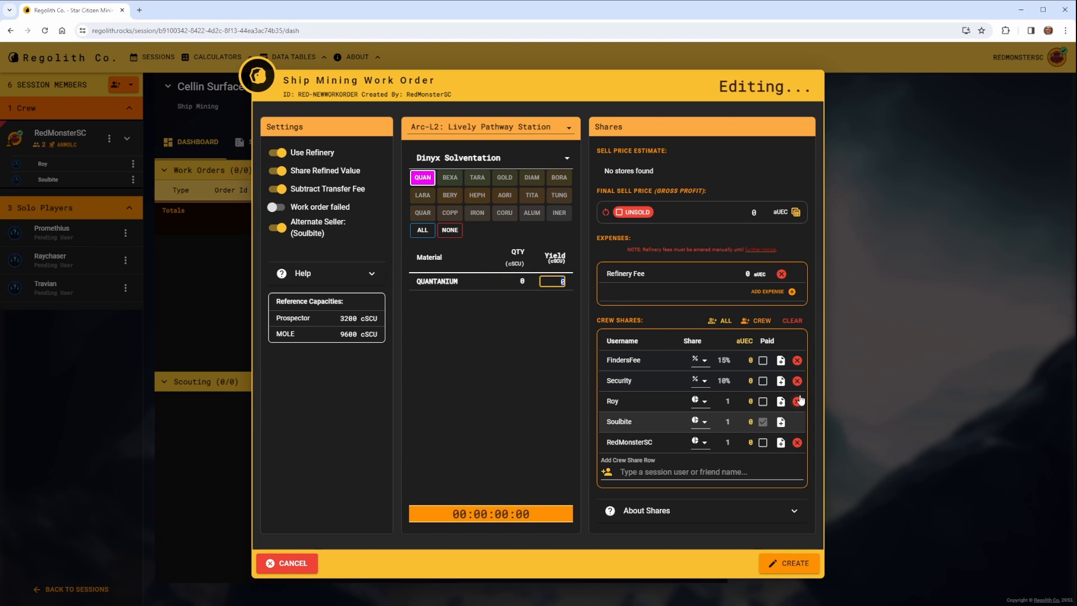
text(1,900)
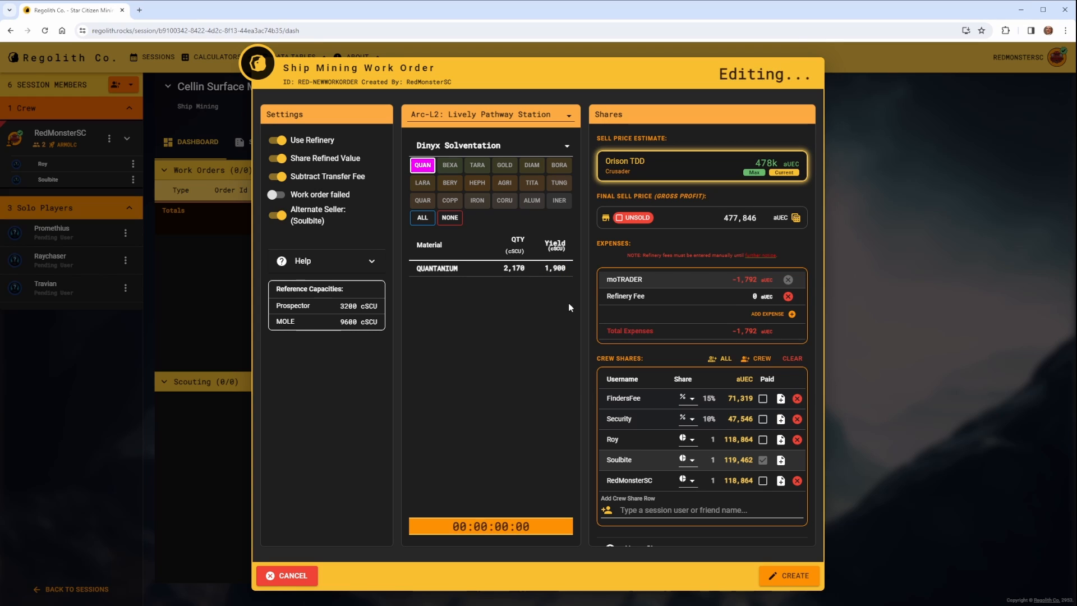
key(Return)
- Set the work order's refining time to 10:10 and create the order
click(500, 528)
text(1)
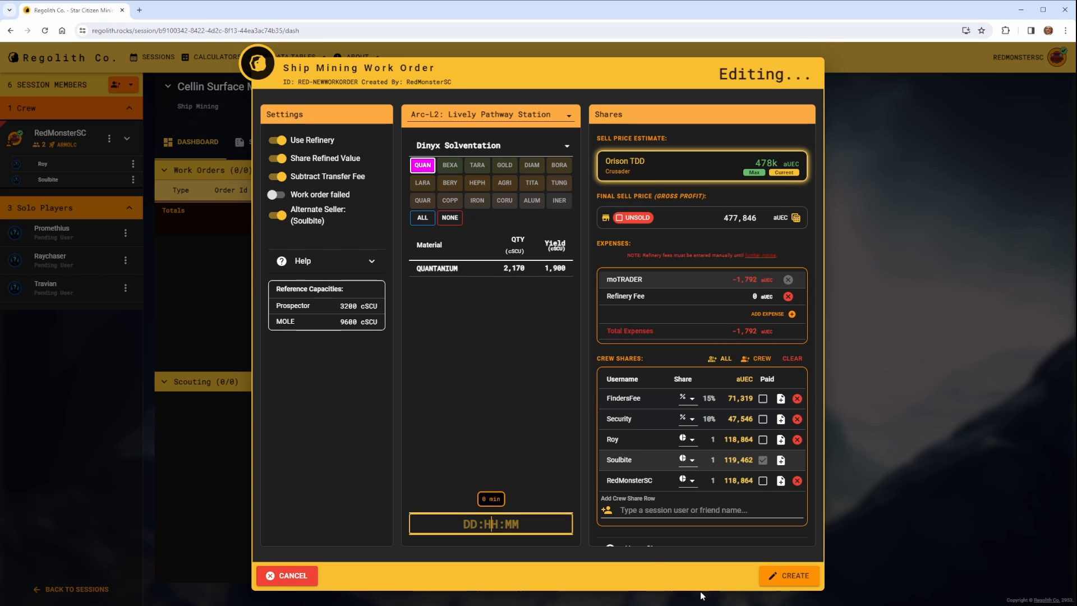
text(0:10)
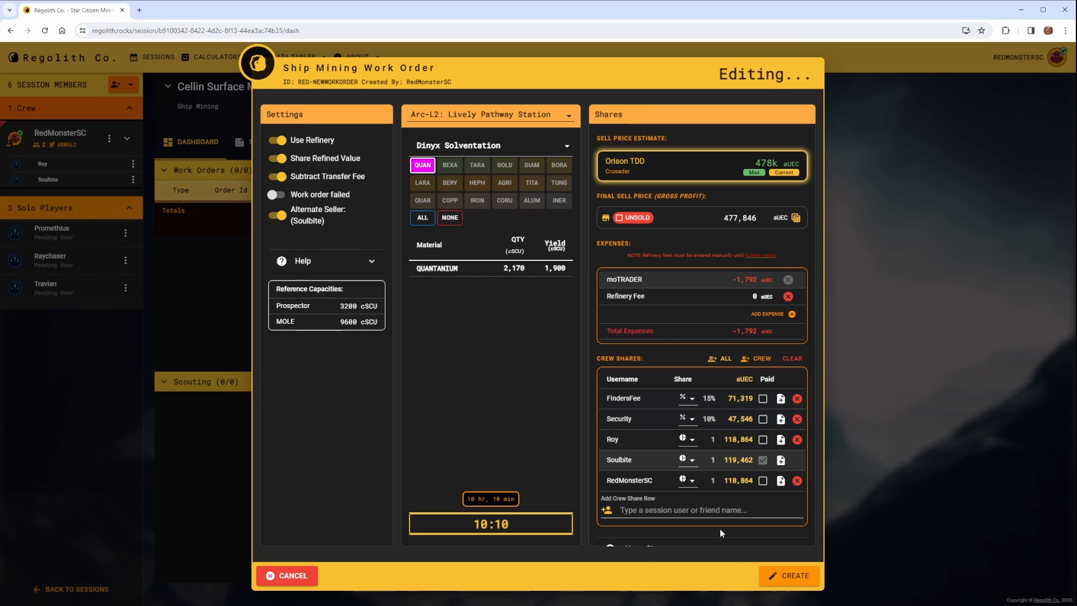
click(789, 576)
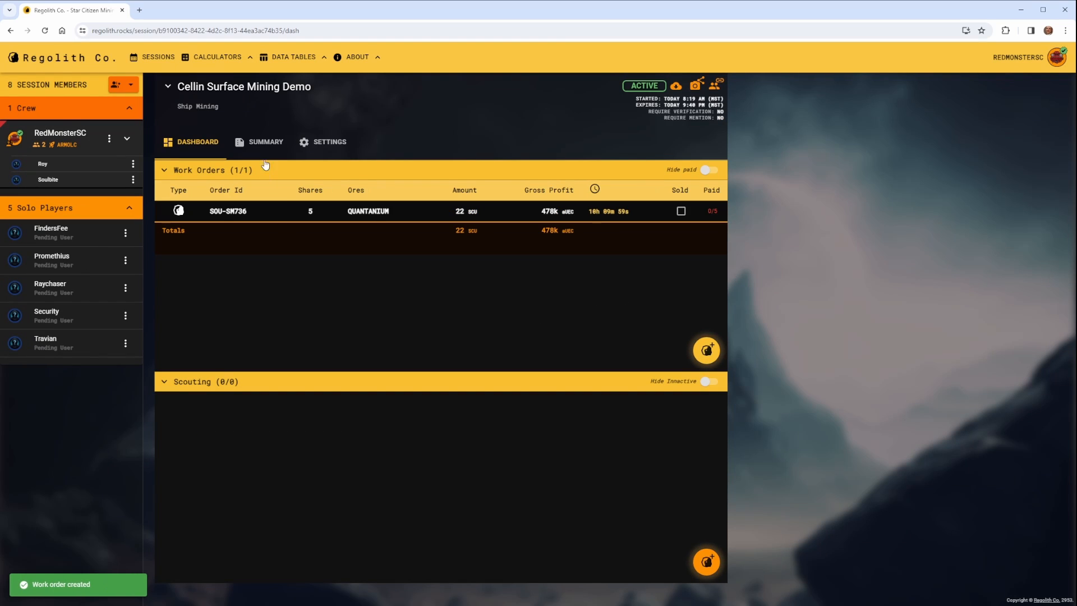
- View the current session's summary and open the ended Yela 12/17 session from the session history
click(263, 144)
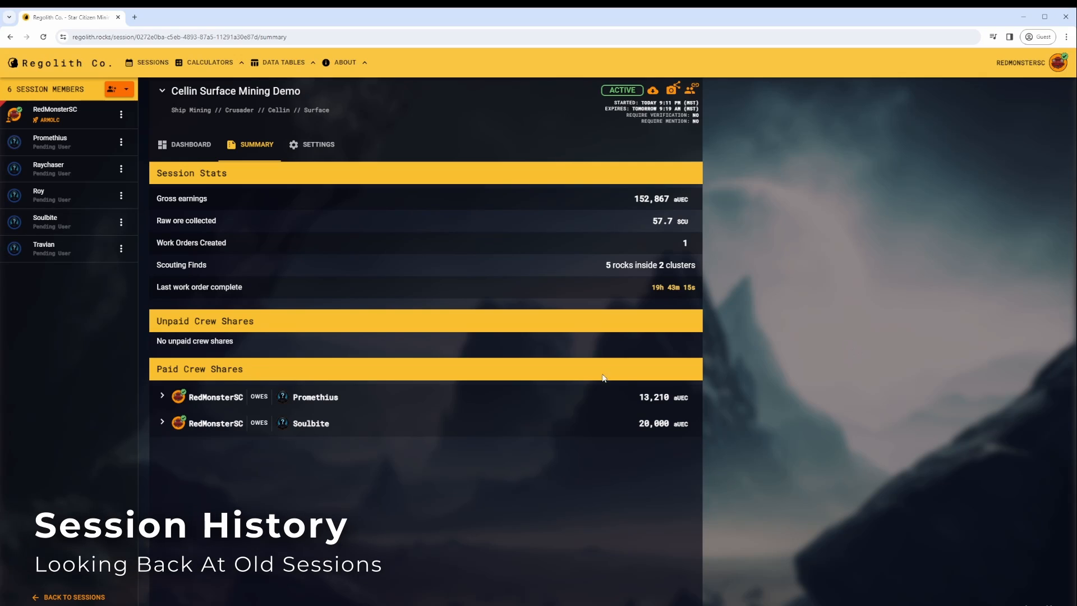
click(155, 66)
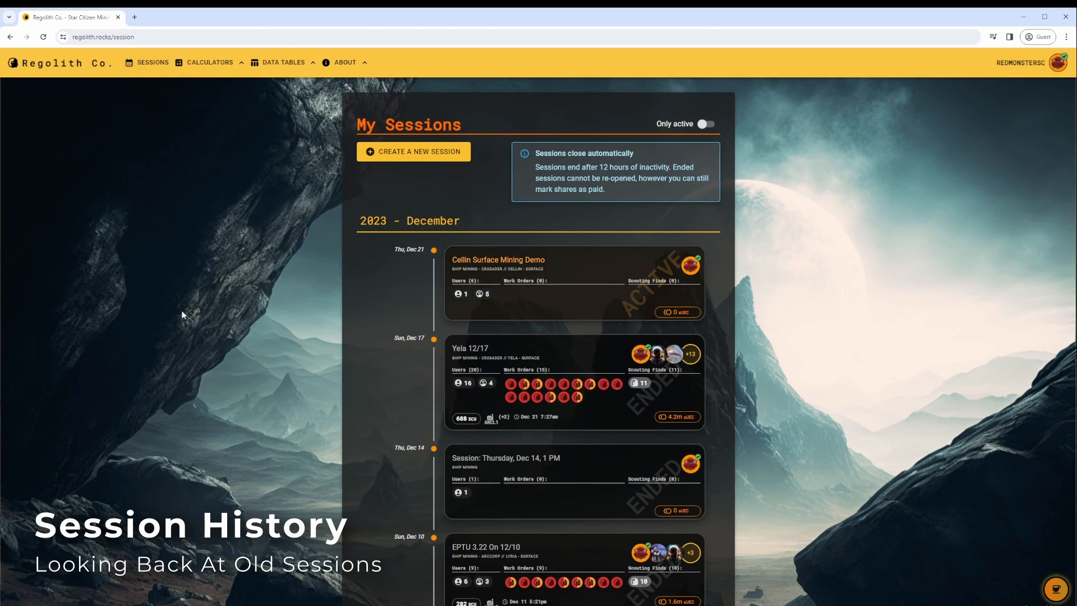
click(598, 359)
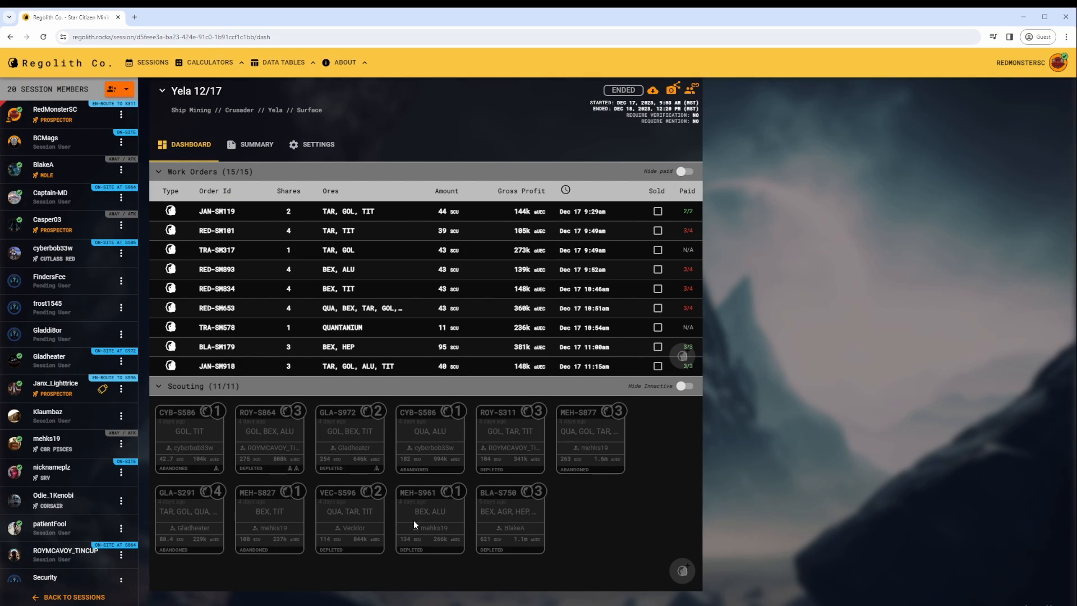
- Inspect the last scouting find of the ended session, close it and look through the session member list
click(510, 502)
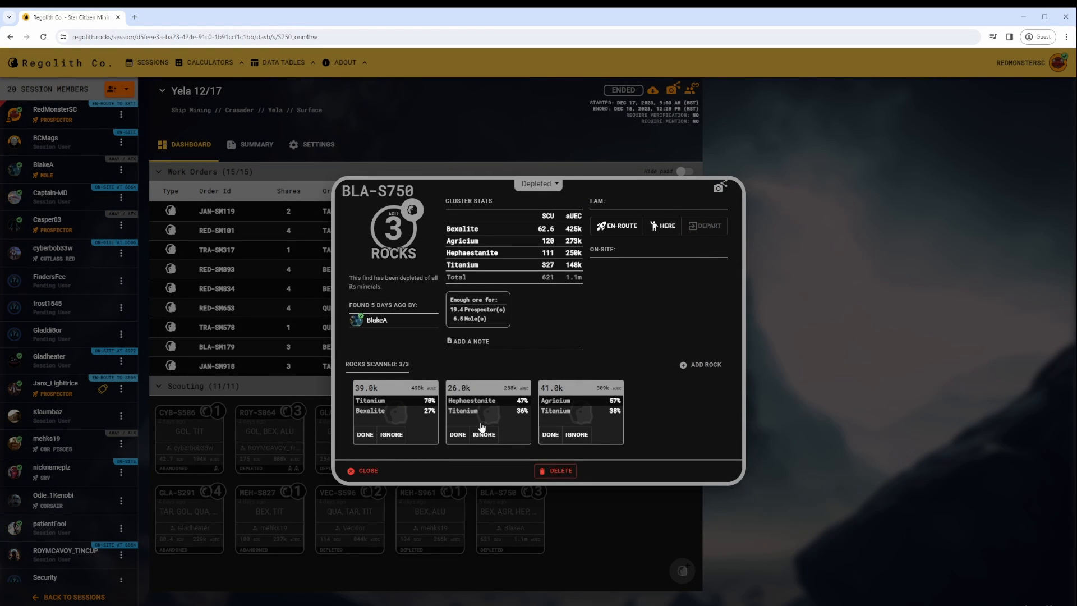
click(627, 529)
scroll(65, 269, down, 1)
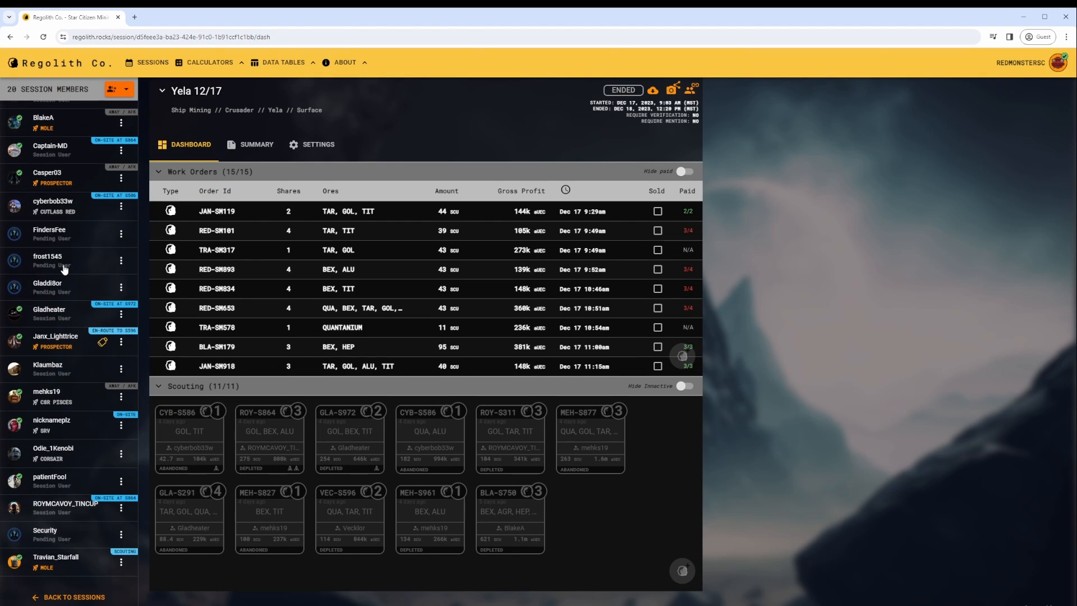
scroll(66, 269, up, 1)
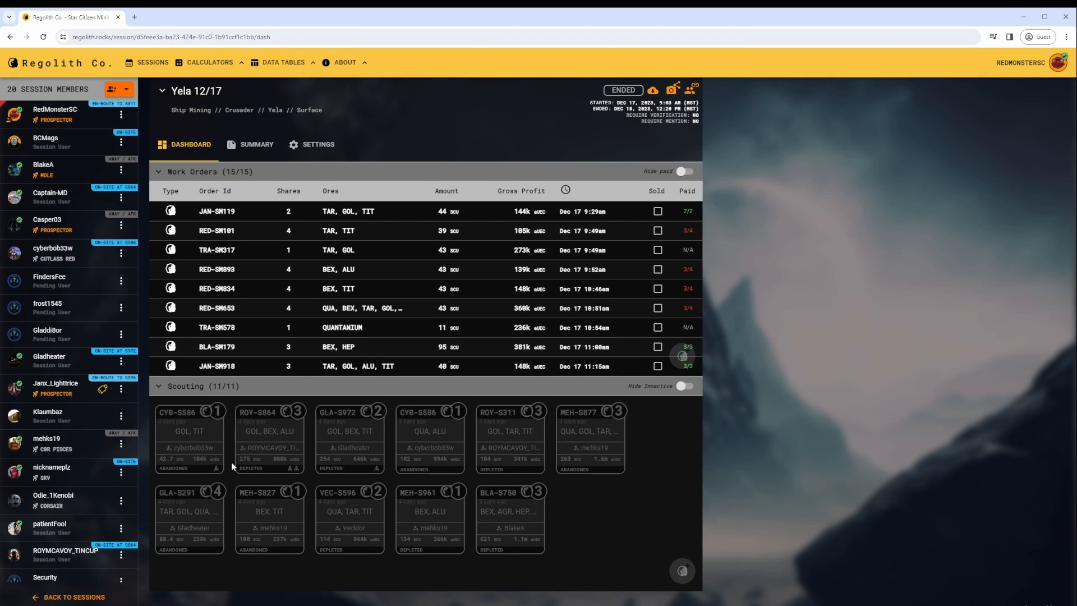
- Review the first work order's details, close it and examine the rest of the work order list with its totals
click(232, 213)
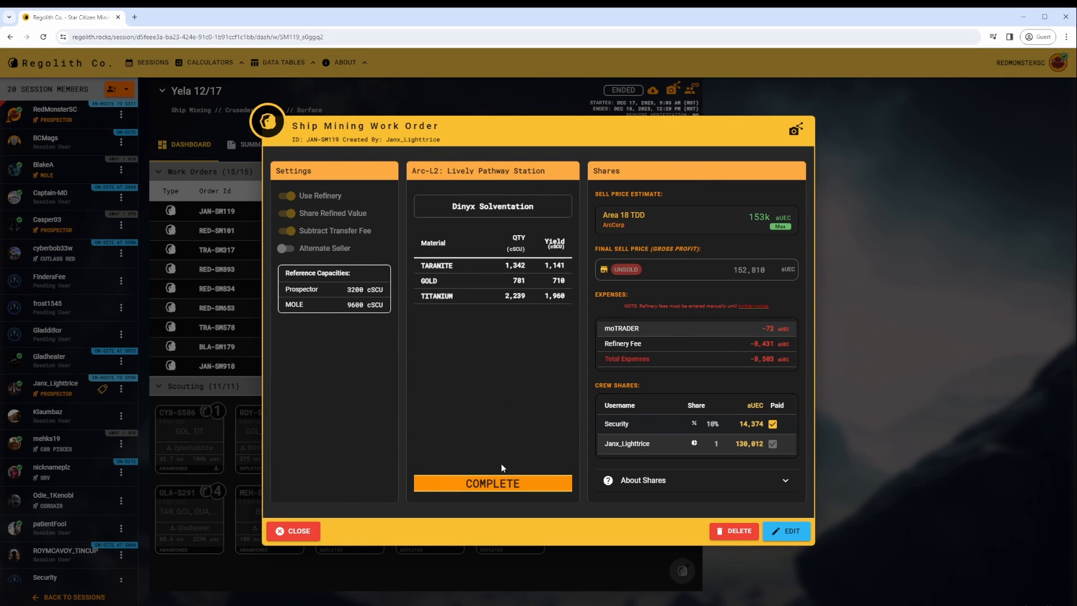
click(980, 486)
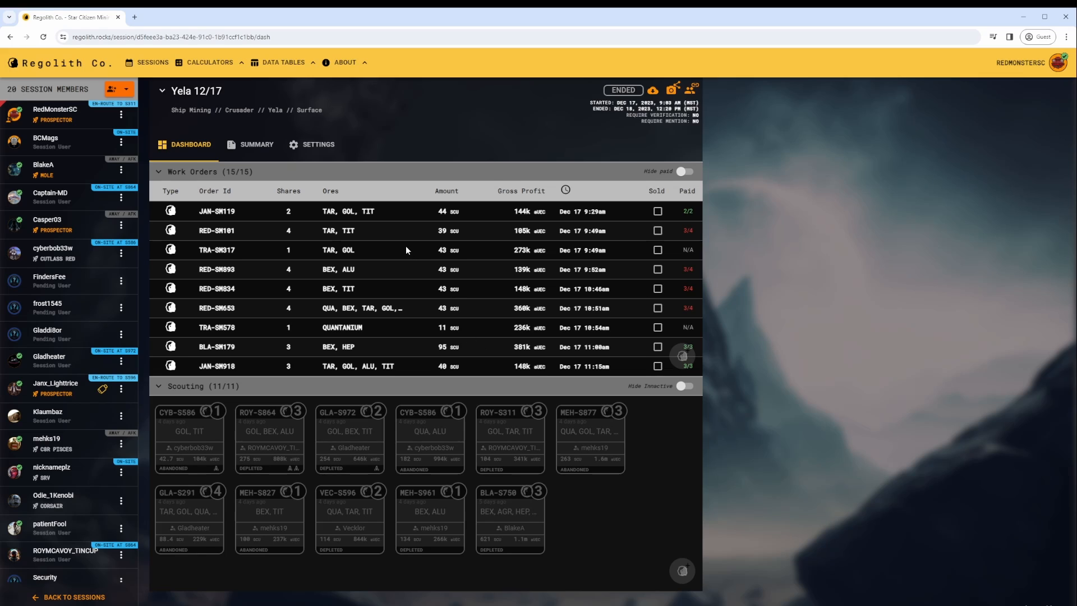
scroll(405, 245, down, 3)
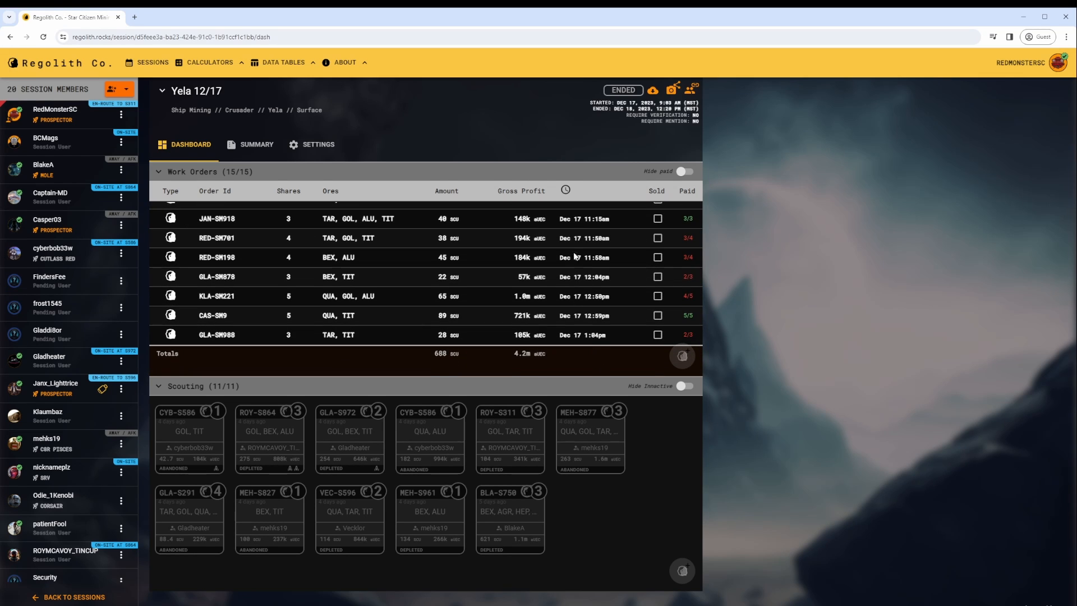
mouse_move(531, 355)
- Examine the Yela 12/17 session's summary, including its stats and the unpaid and paid crew shares
click(248, 146)
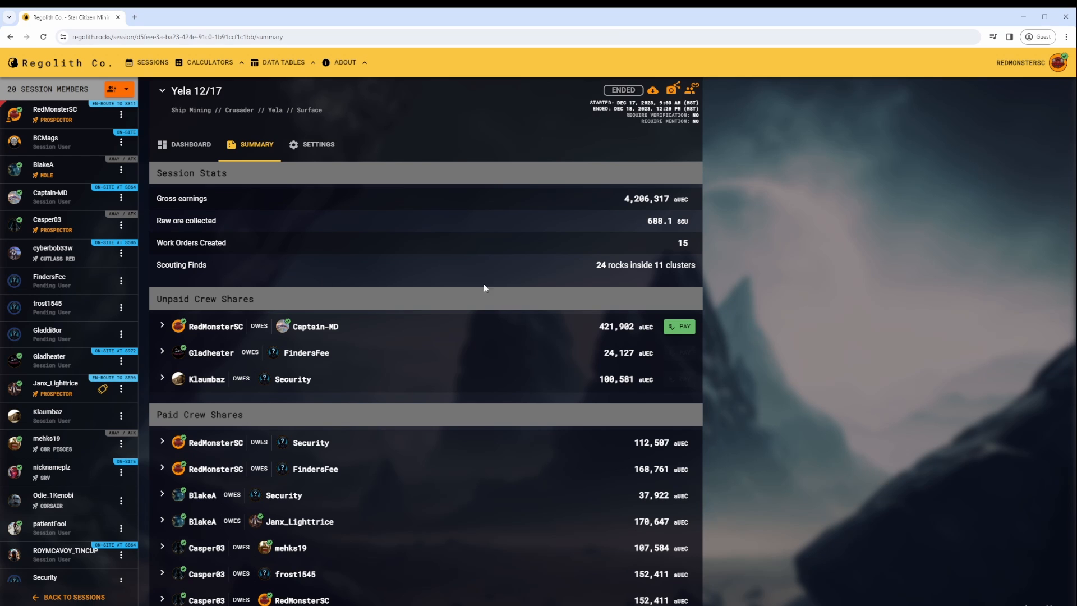
scroll(517, 272, down, 2)
scroll(517, 272, down, 1)
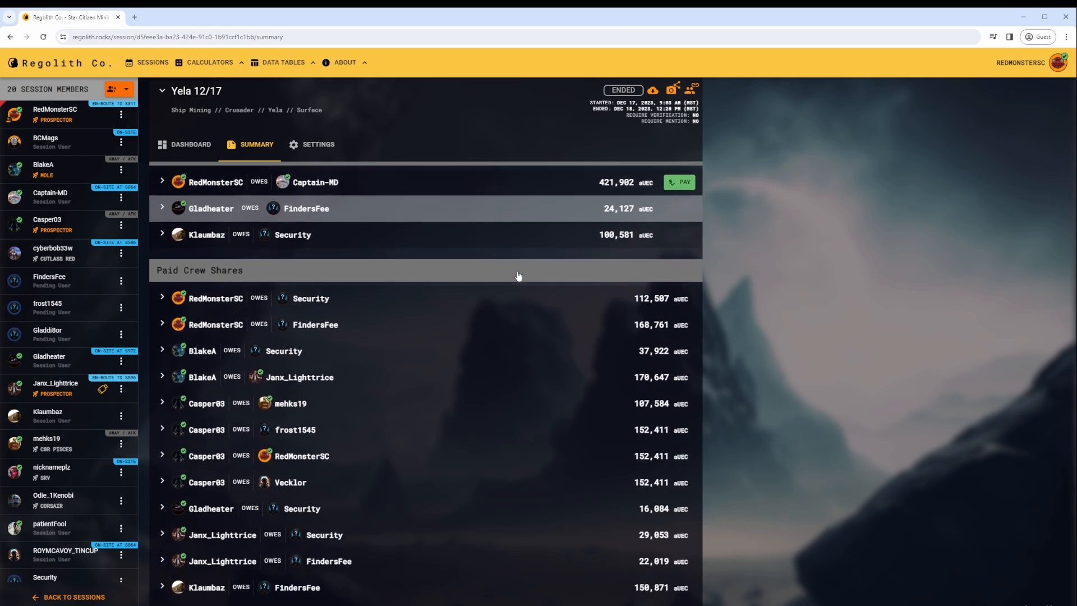
scroll(517, 275, down, 1)
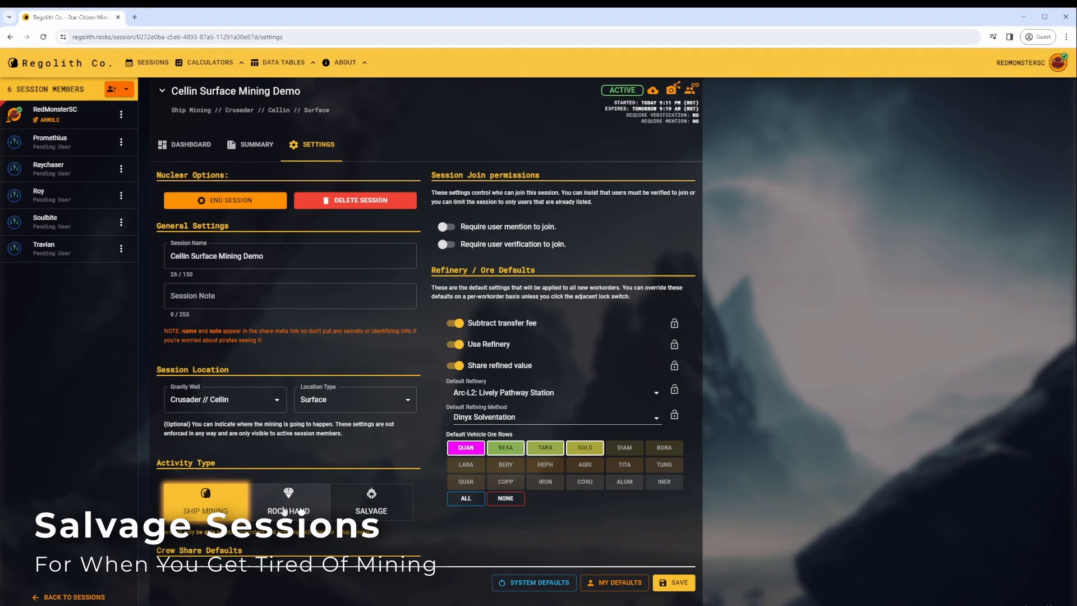
- Change the Cellin session's activity type to Salvage, add CMAT to the default salvage material rows and save the settings
click(370, 502)
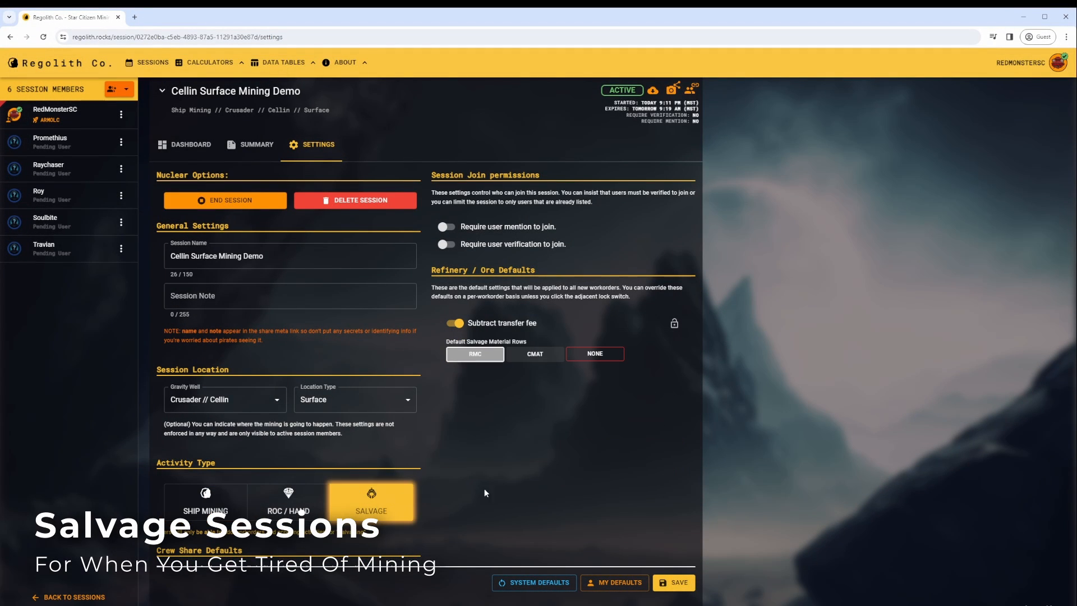
click(534, 354)
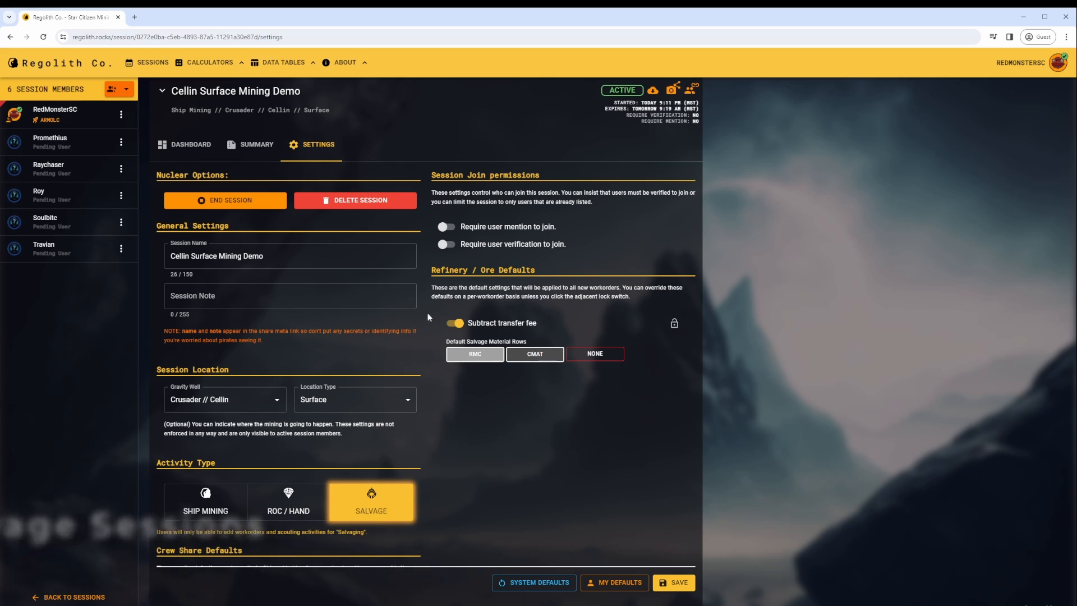
click(661, 577)
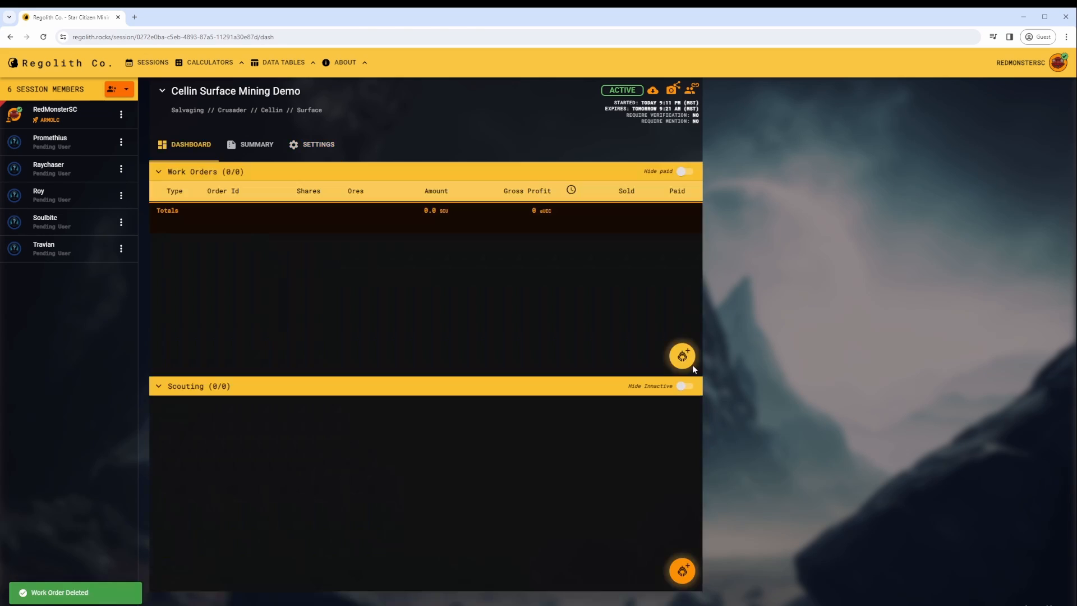
- Start a new salvage work order with 425 SCU of construction materials and 115 SCU of recycled material composite
click(681, 358)
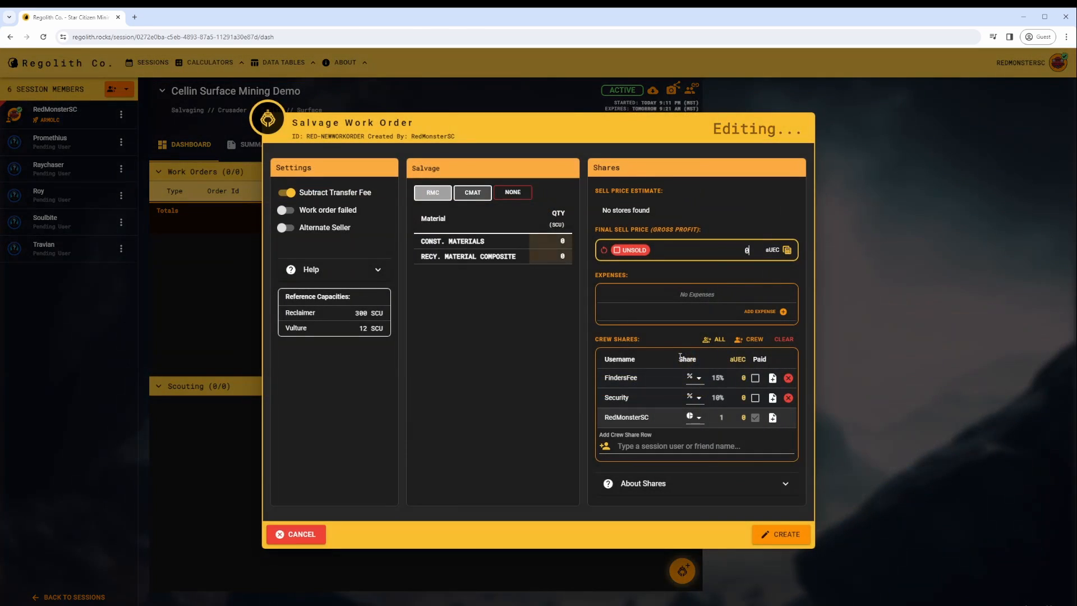
click(544, 243)
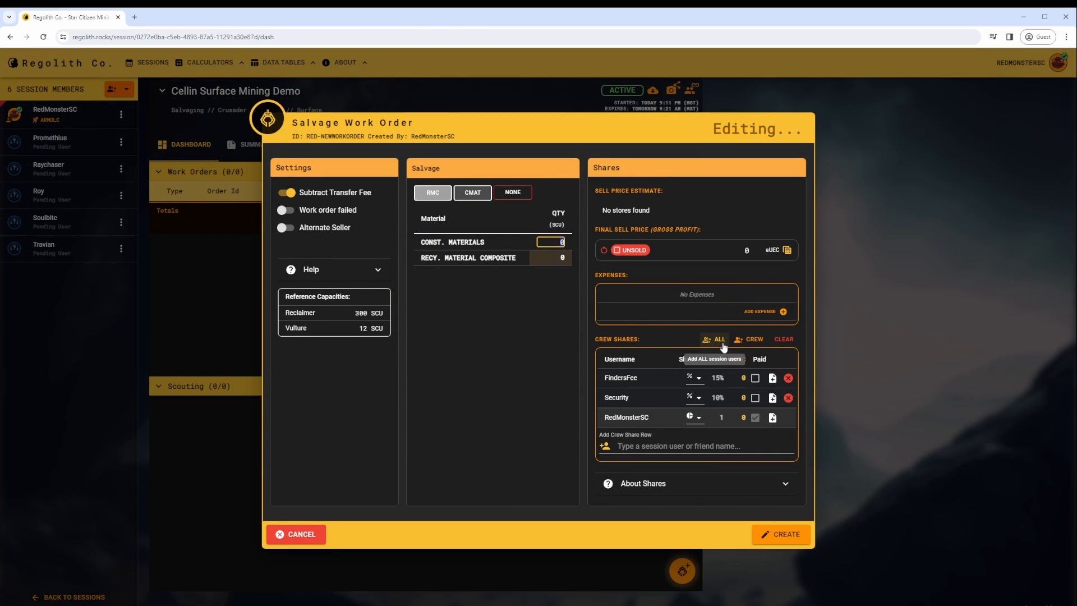
text(425)
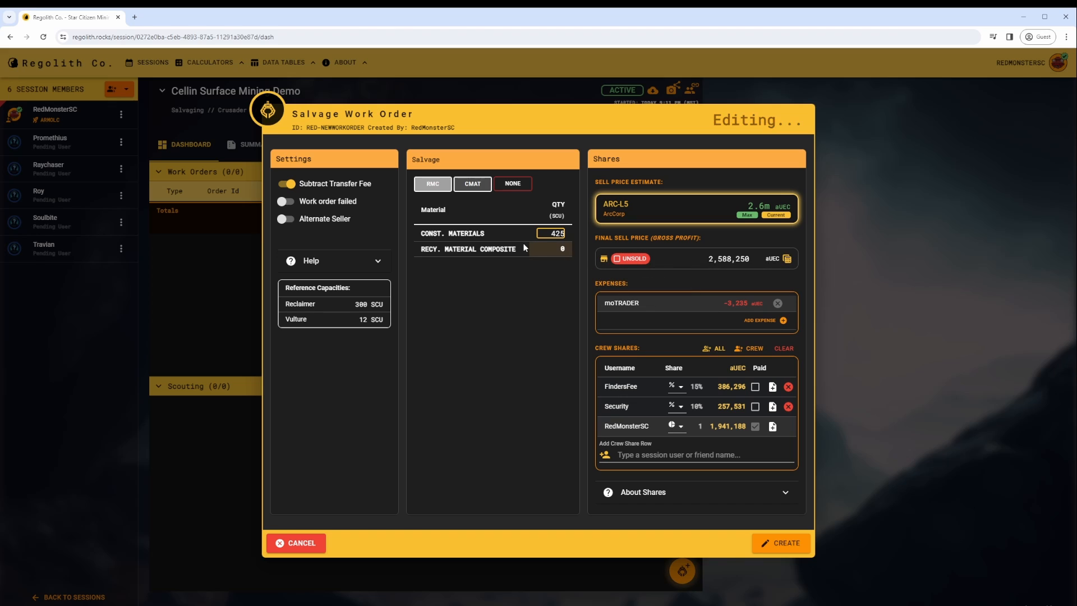
click(542, 250)
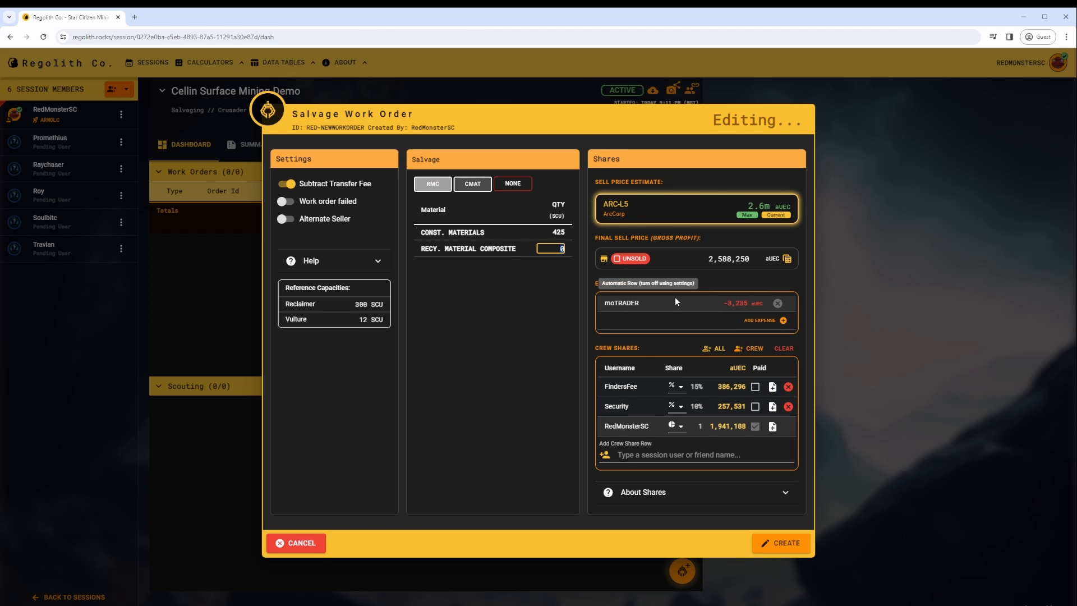
text(115)
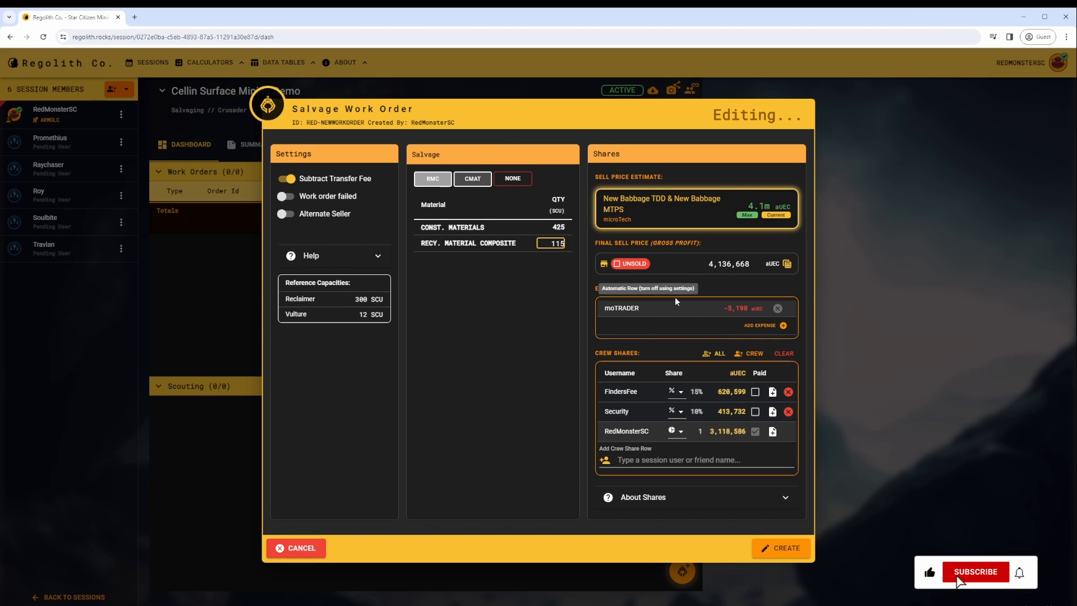
click(486, 304)
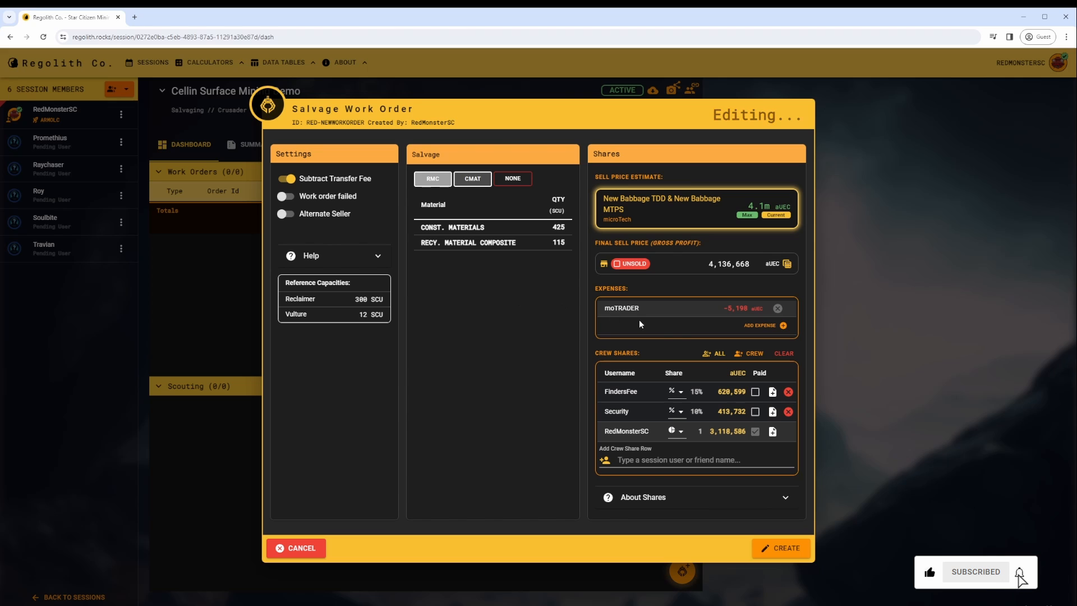
- Replace the FindersFee and Security crew shares with one share row for each of the five pending session members
click(788, 391)
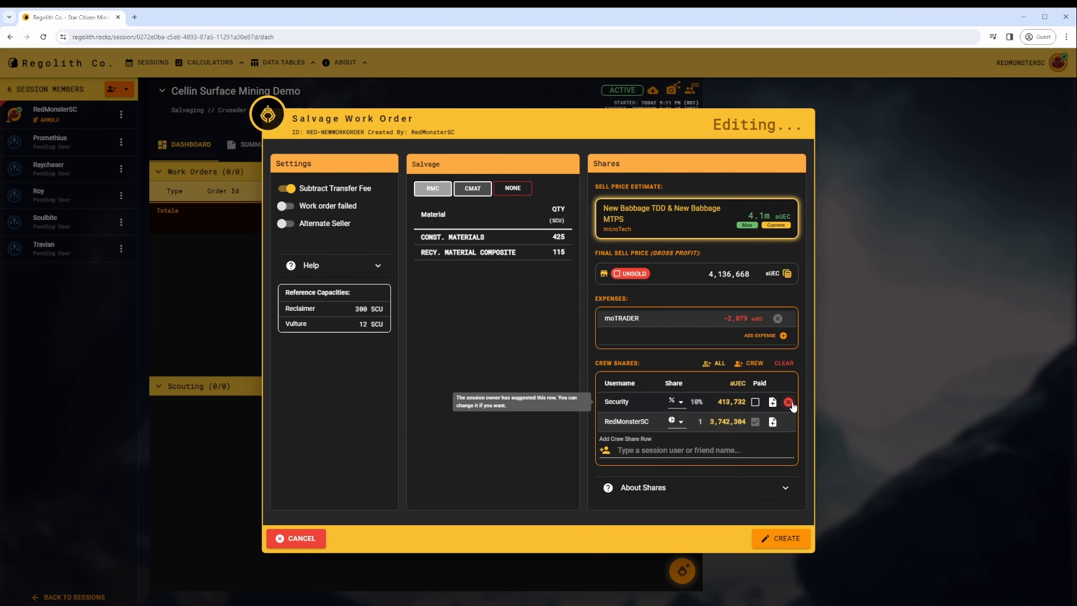
click(788, 401)
click(672, 441)
click(667, 458)
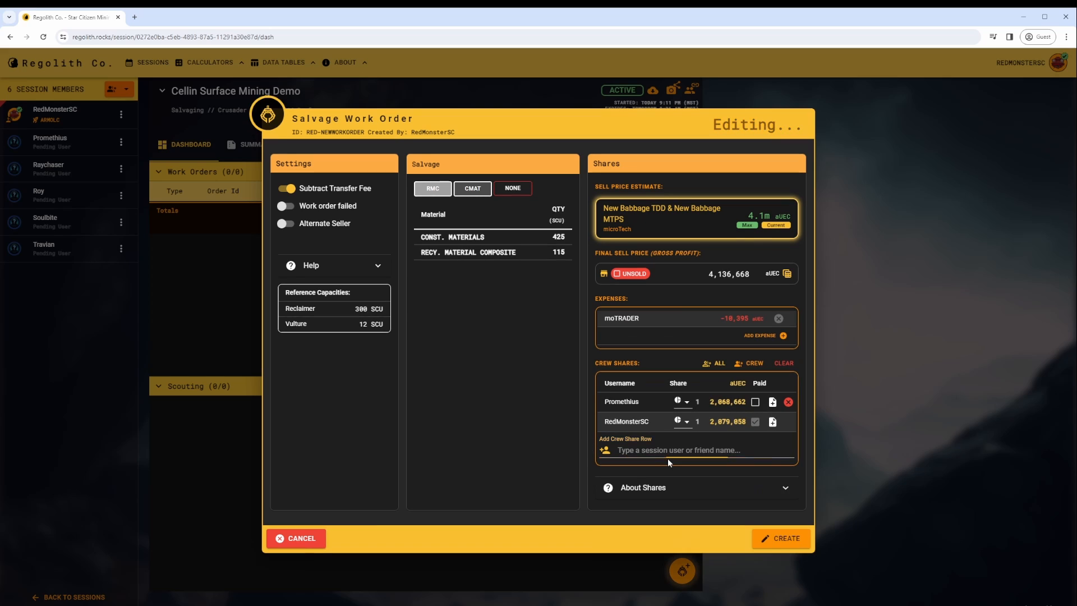
click(660, 460)
click(645, 486)
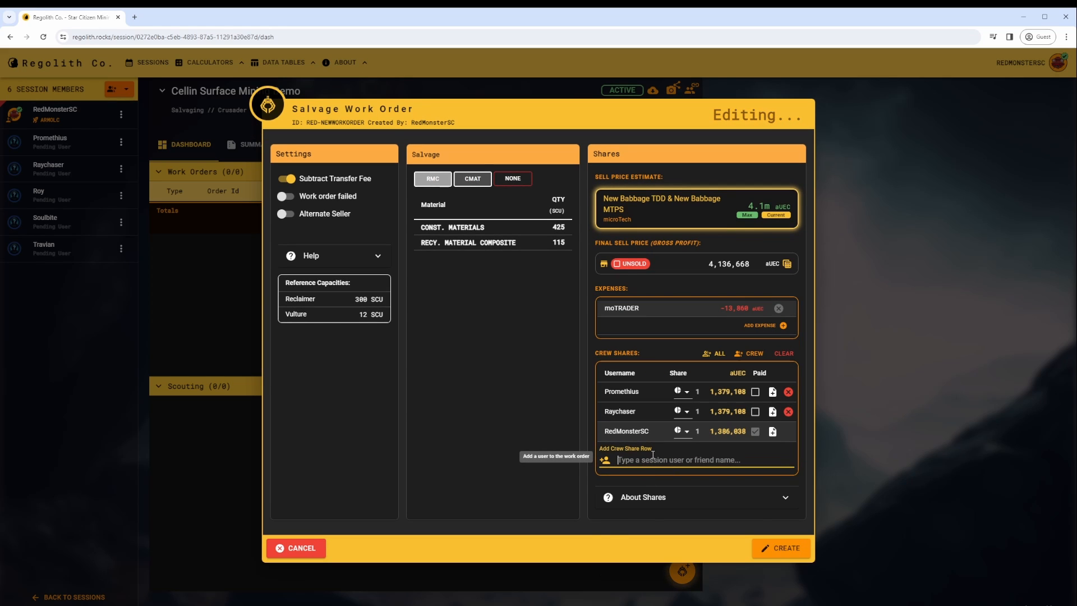
click(653, 457)
click(644, 547)
click(656, 470)
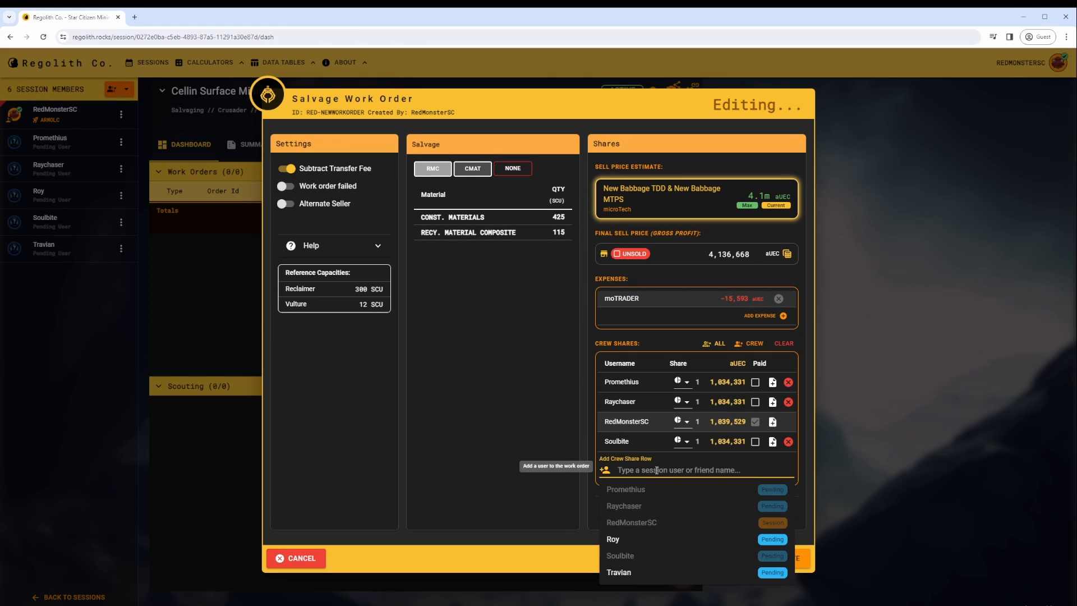
click(635, 539)
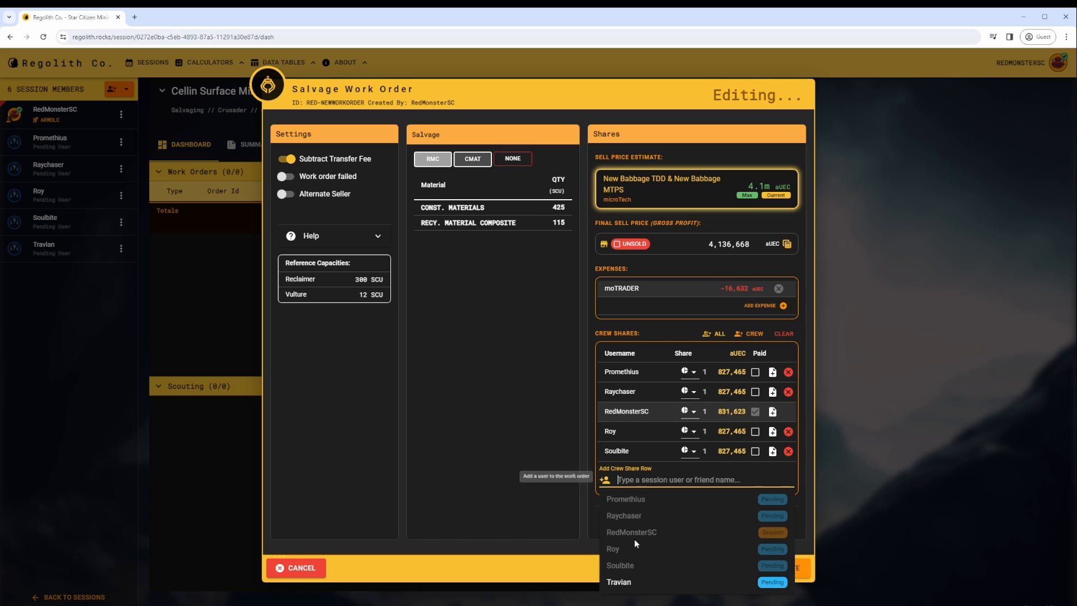
click(644, 581)
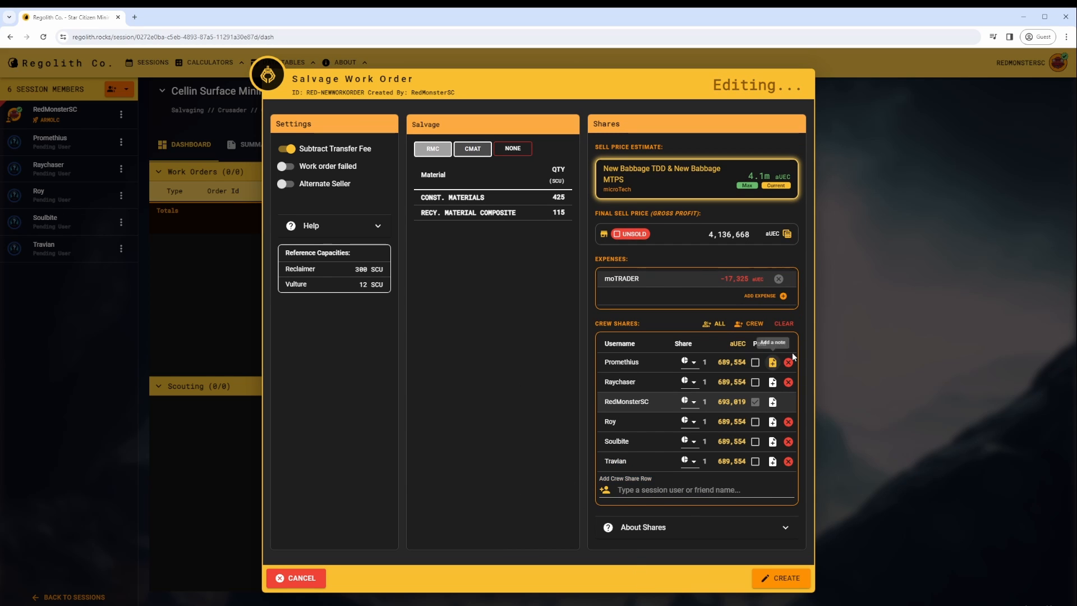
- Create the salvage work order and view the session's summary
click(764, 575)
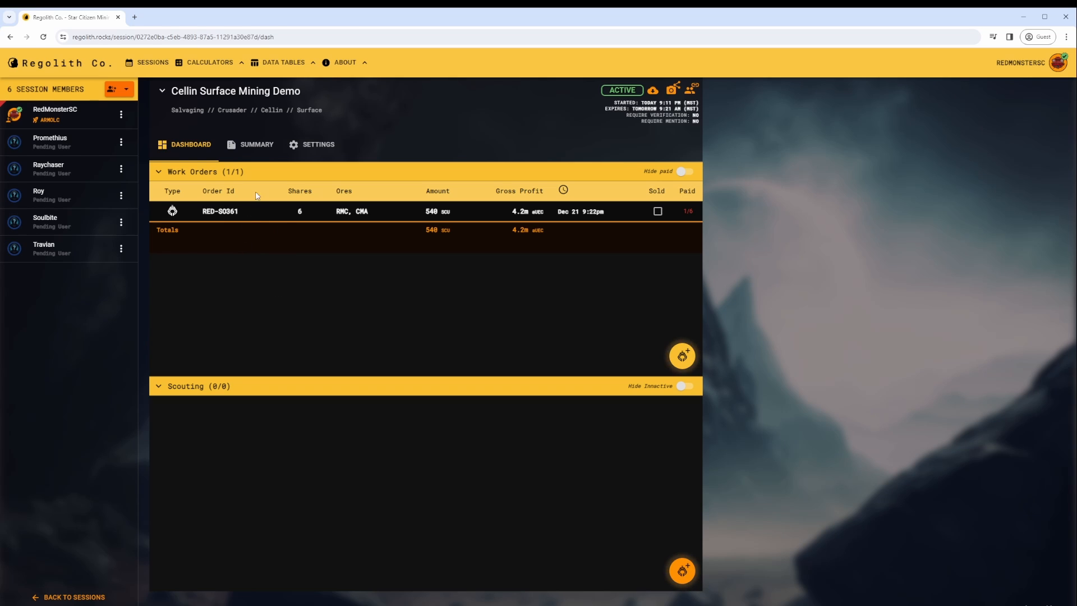
click(255, 147)
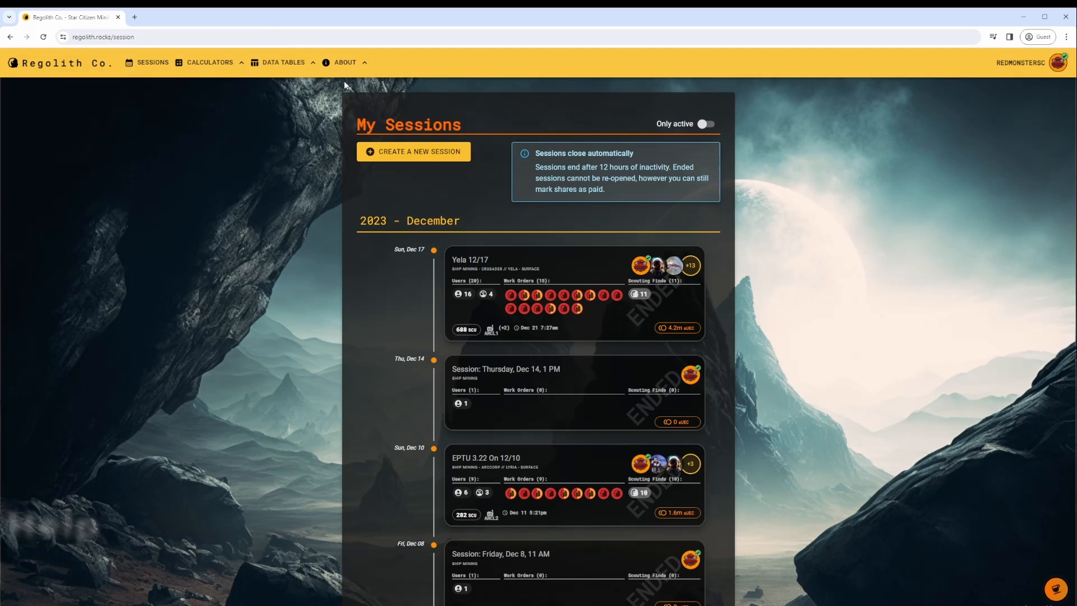
- Look through the site's general About information, the acknowledgements and the frequently asked questions
click(345, 62)
click(345, 84)
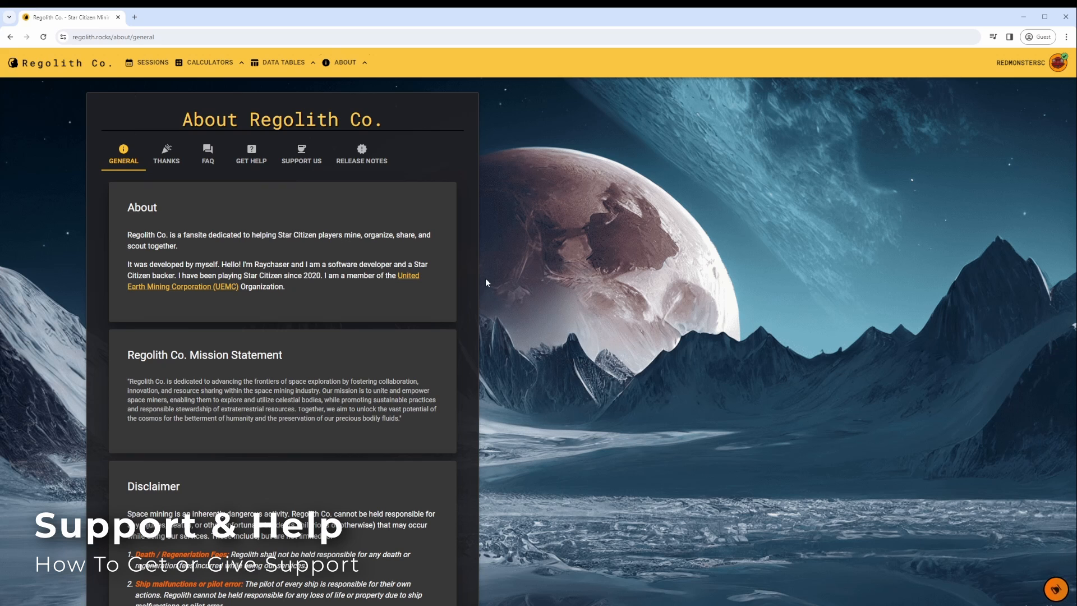
click(171, 152)
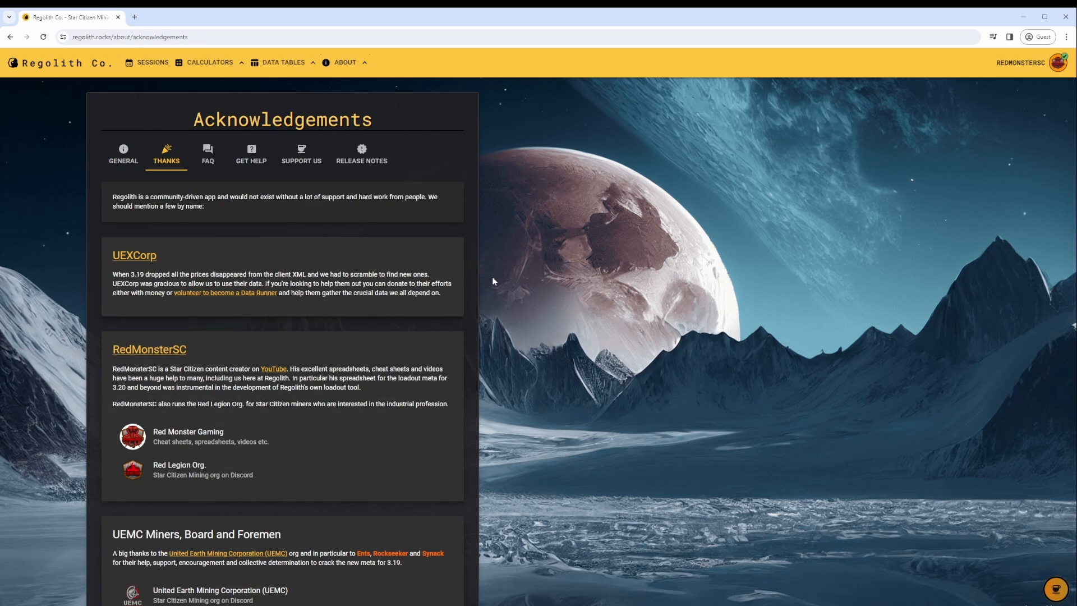
scroll(493, 277, down, 4)
scroll(492, 277, up, 4)
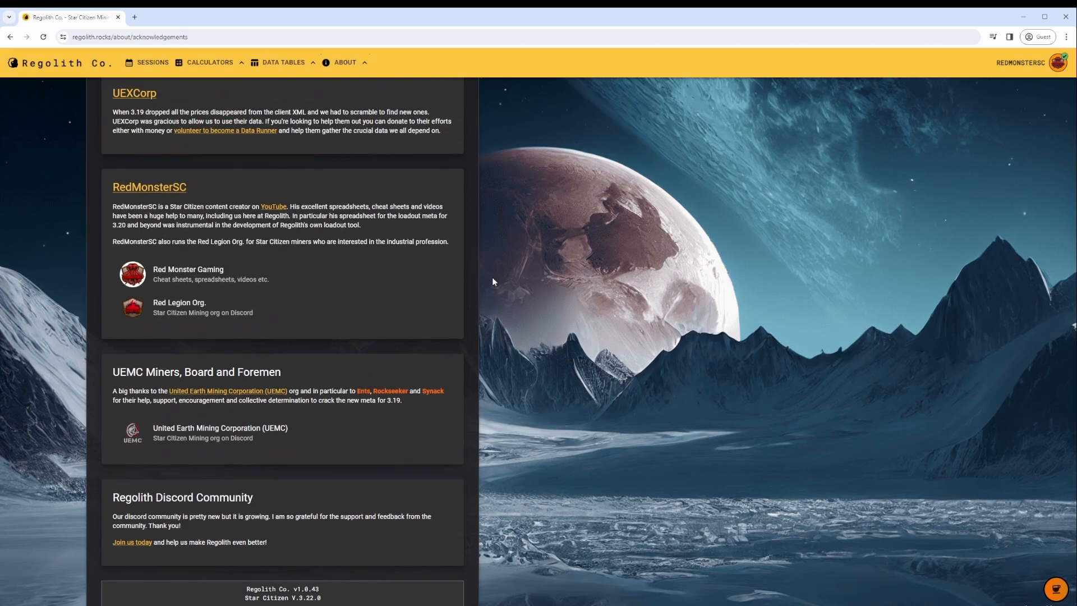
click(207, 155)
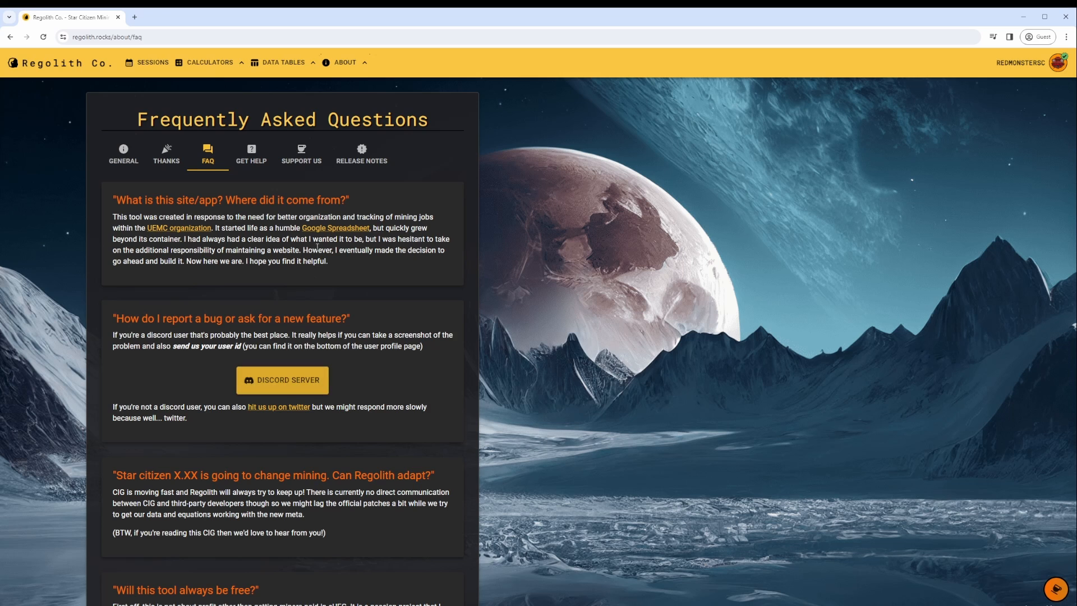
- Read through the ways to support Regolith Co. and open the release notes
click(297, 152)
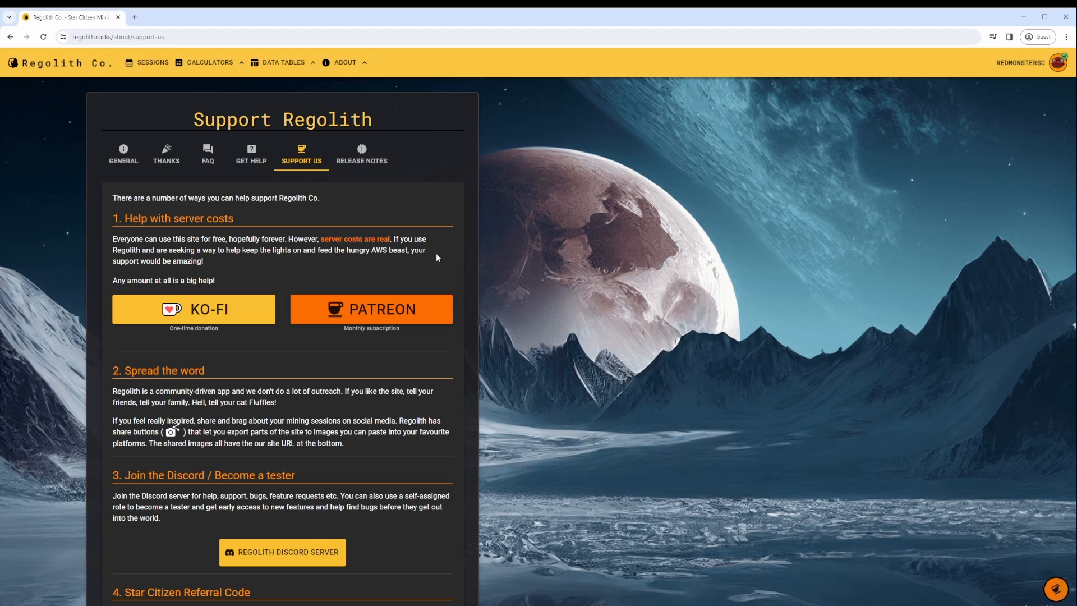
scroll(590, 320, down, 3)
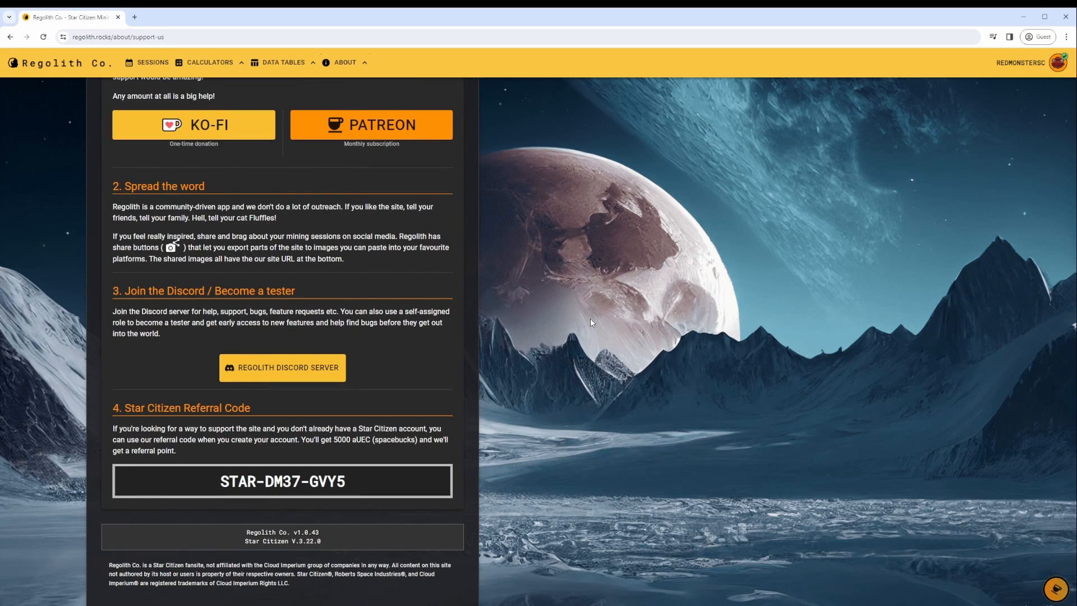
scroll(590, 319, up, 3)
click(361, 156)
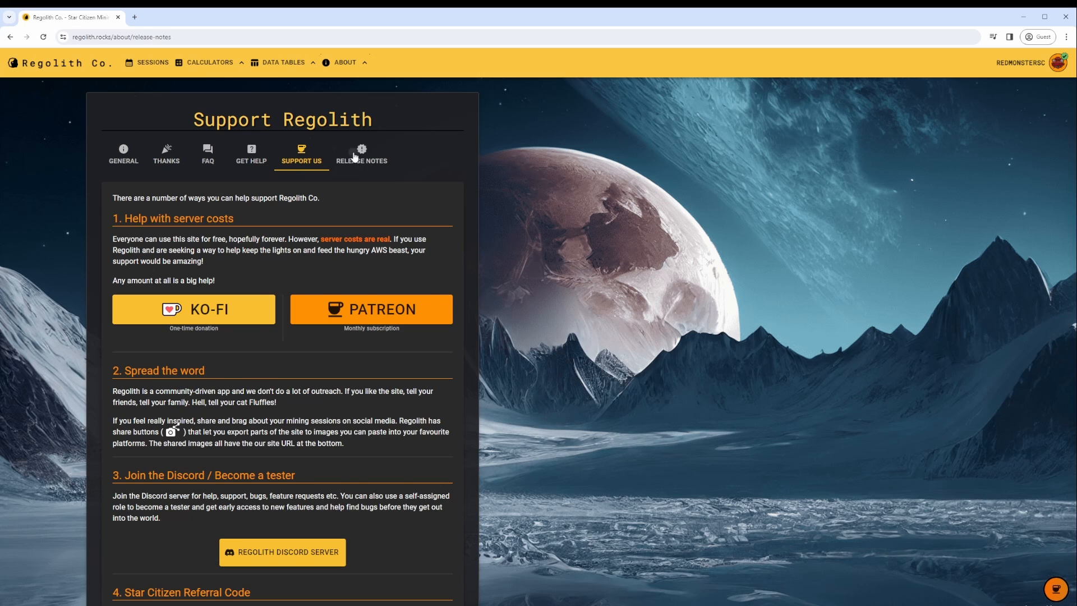